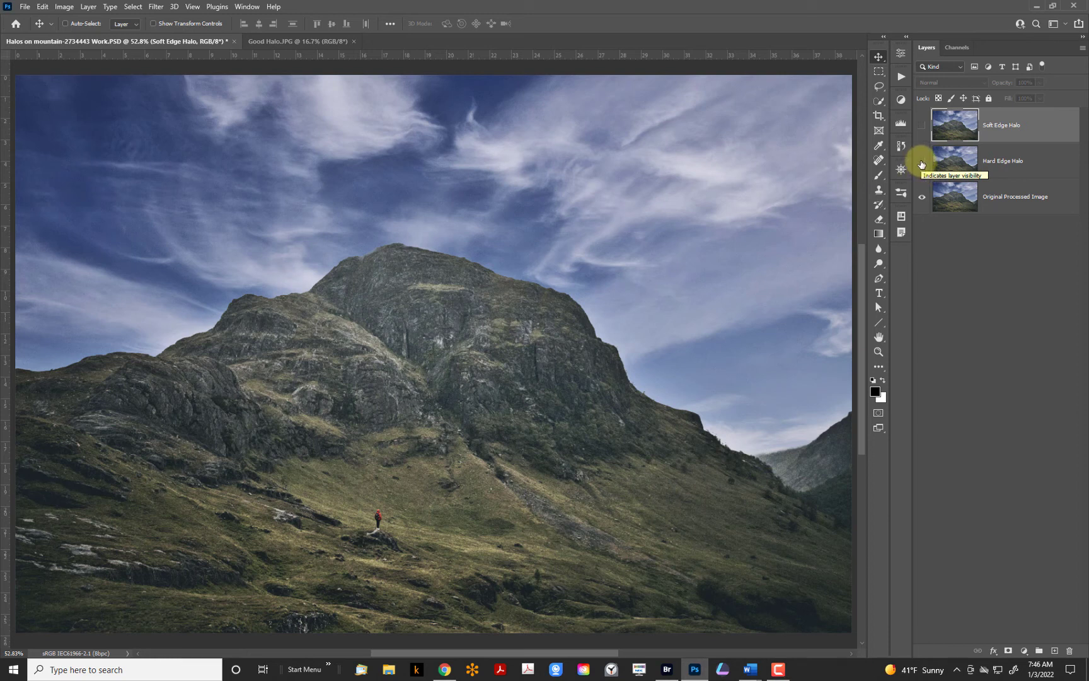
- Show the Hard Edge Halo layer and inspect the mountain ridge at 100% zoom
left_click(921, 164)
key("ctrl+1")
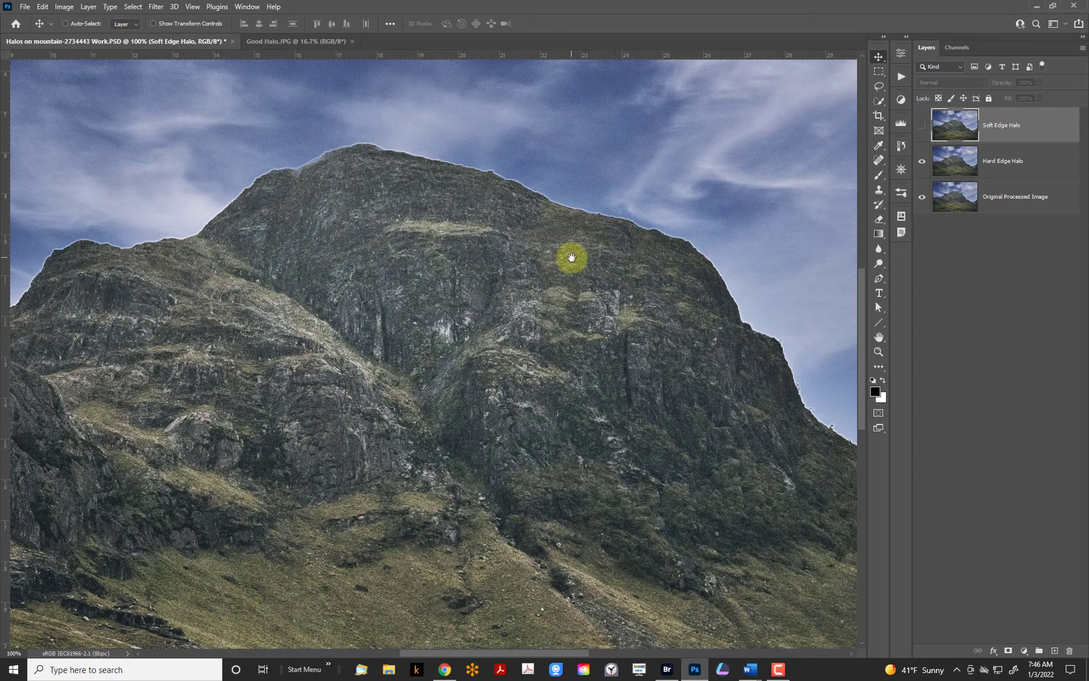
left_click_drag(570, 258, 594, 323)
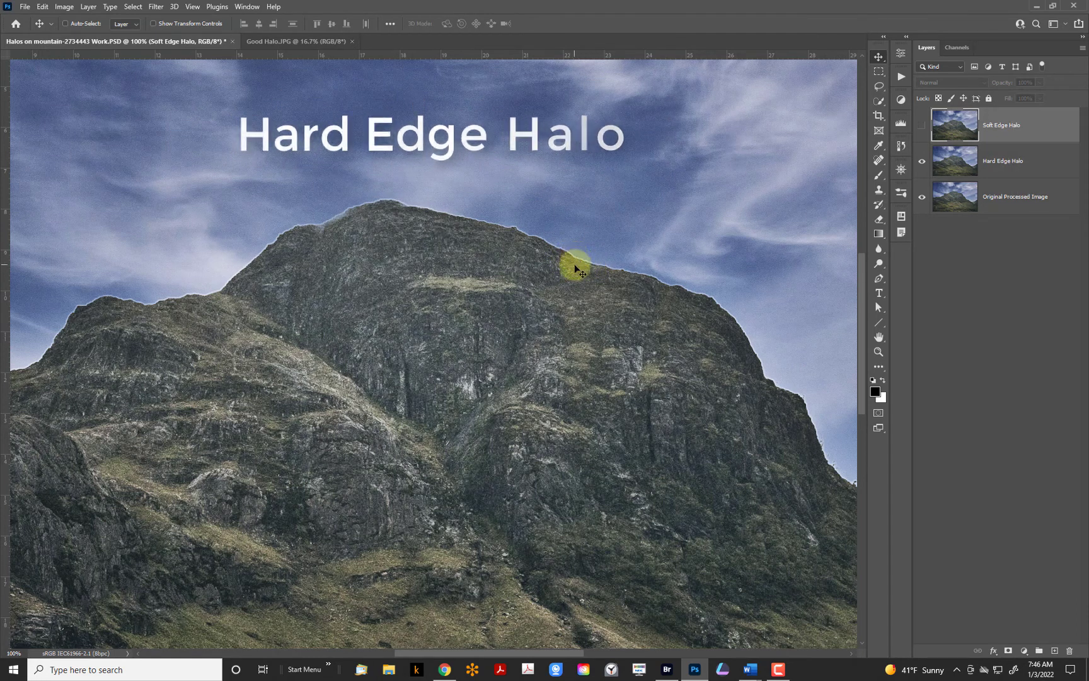
- Show the Soft Edge Halo layer to inspect its ridge and view the Good Halo.JPG document for comparison
left_click(923, 127)
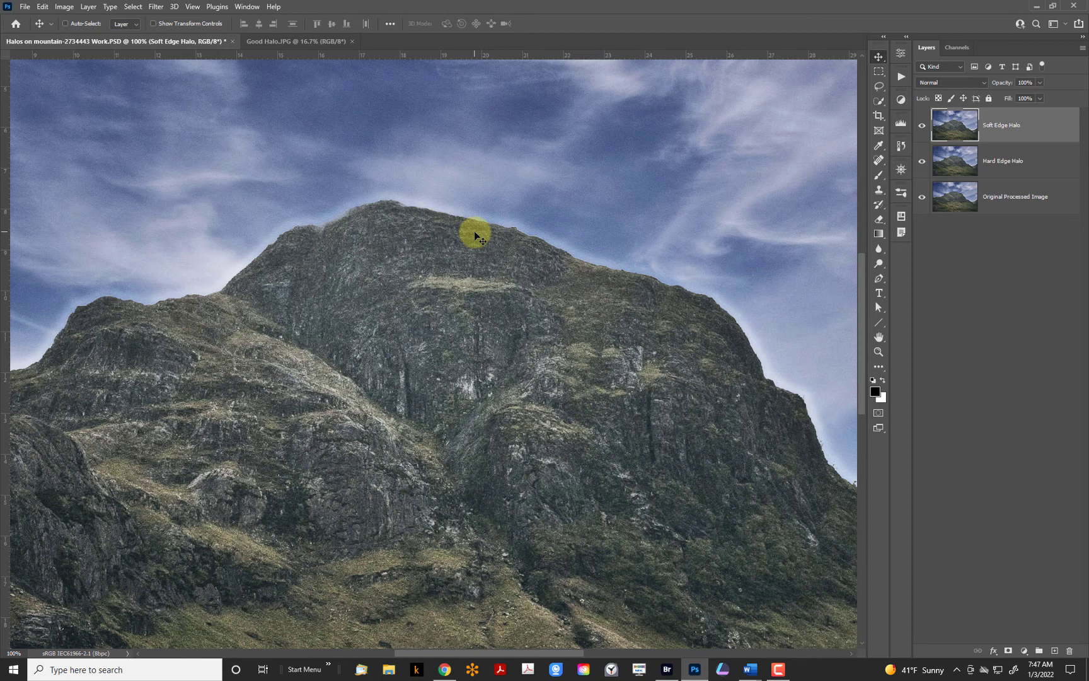
left_click(294, 39)
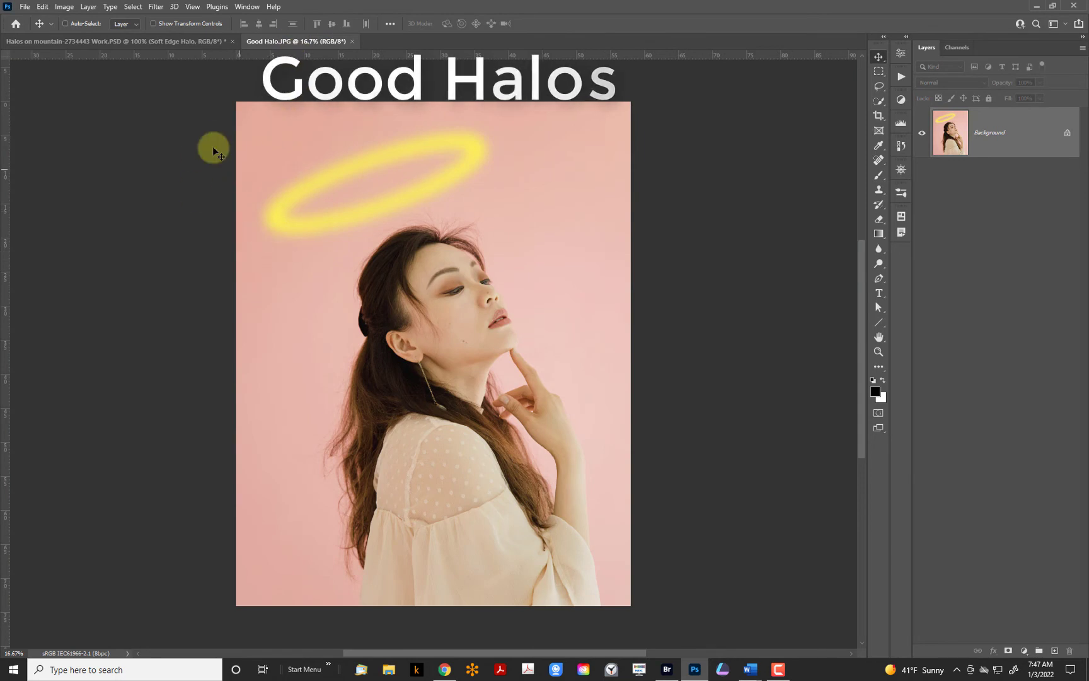
left_click(165, 41)
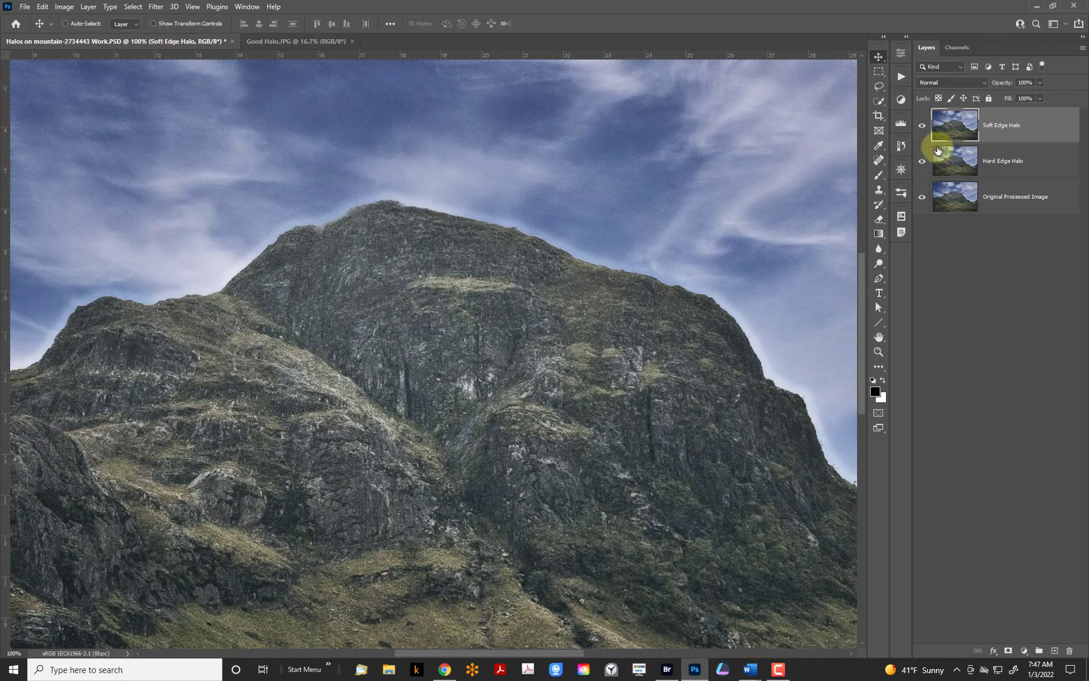
- Hide the Soft Edge Halo layer and duplicate the Hard Edge Halo layer
left_click(921, 125)
left_click(960, 161)
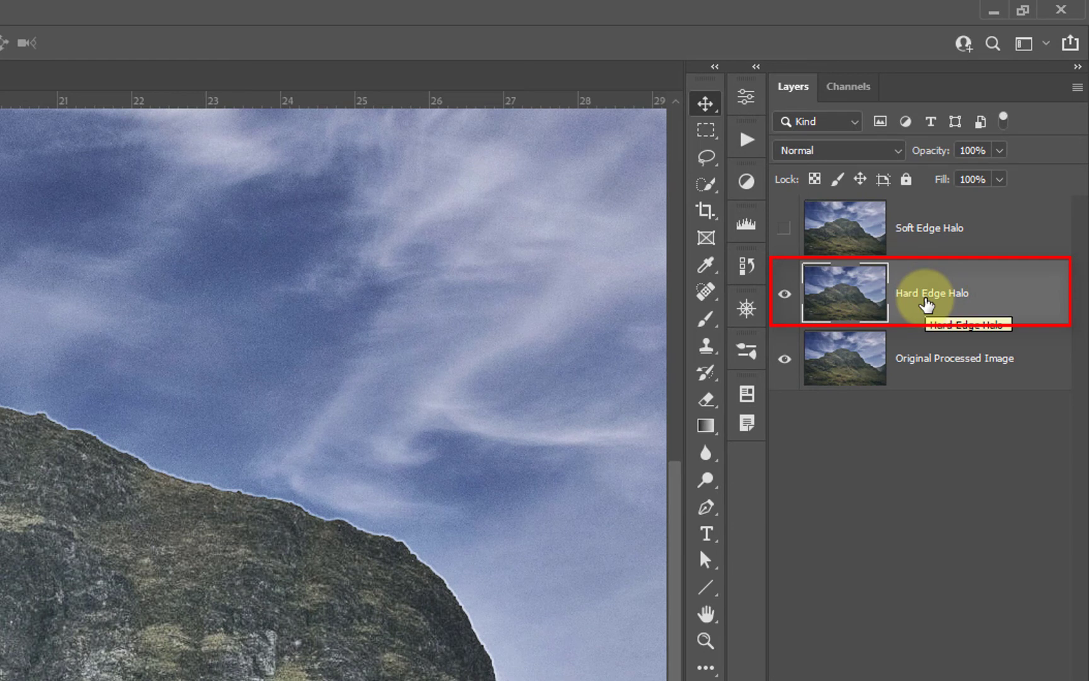
key("ctrl+j")
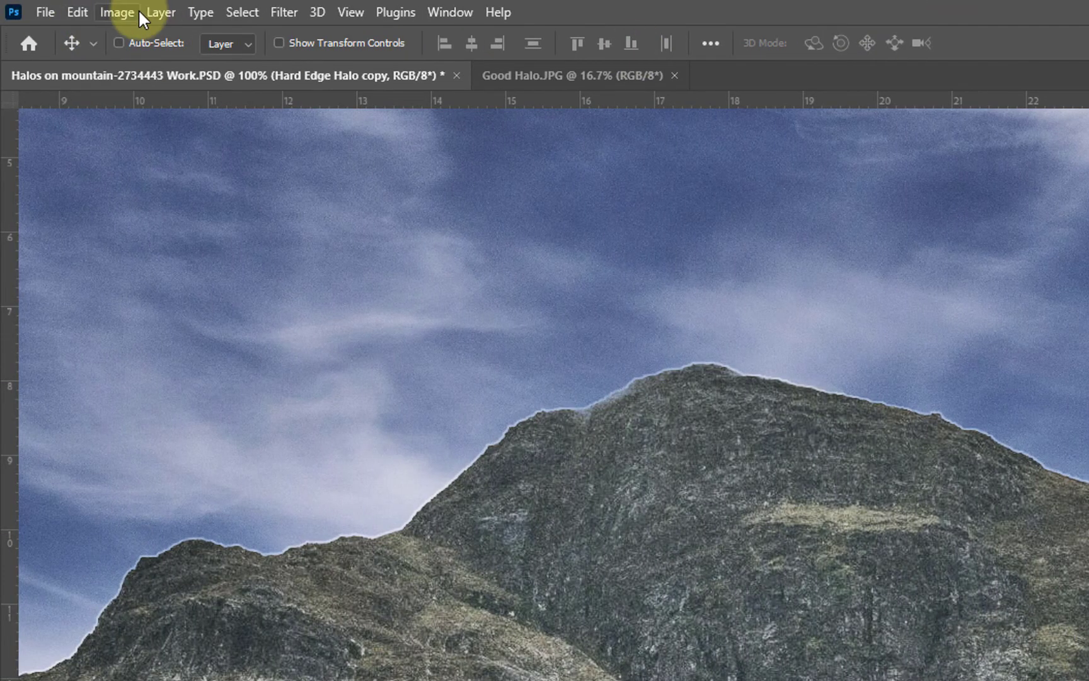
left_click(169, 19)
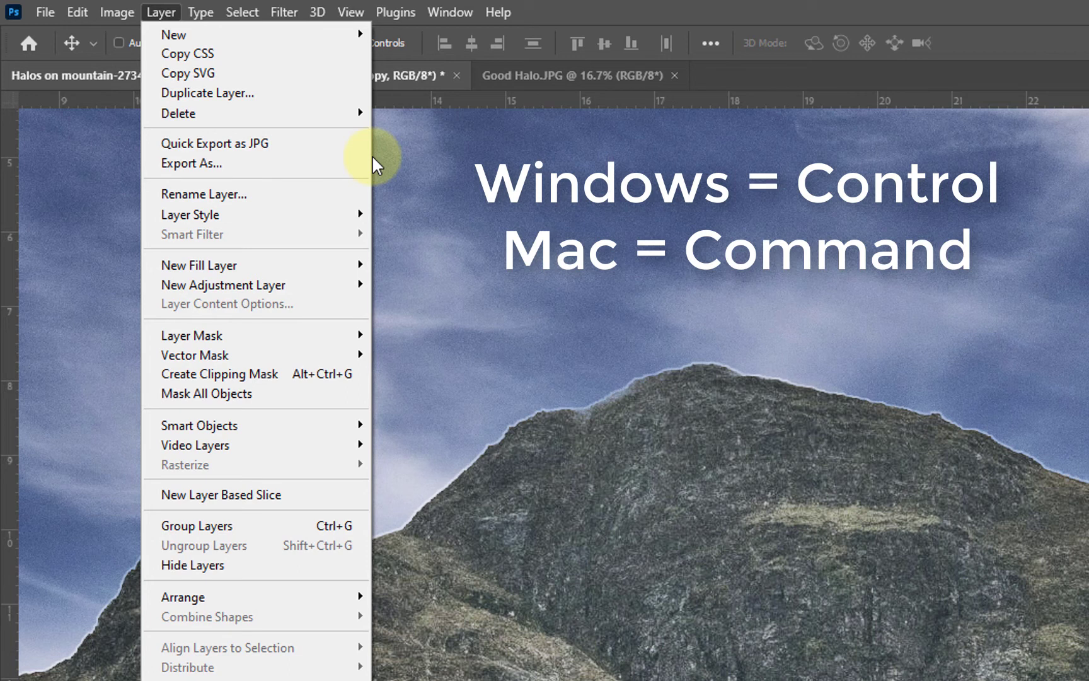
mouse_move(134, 15)
mouse_move(78, 16)
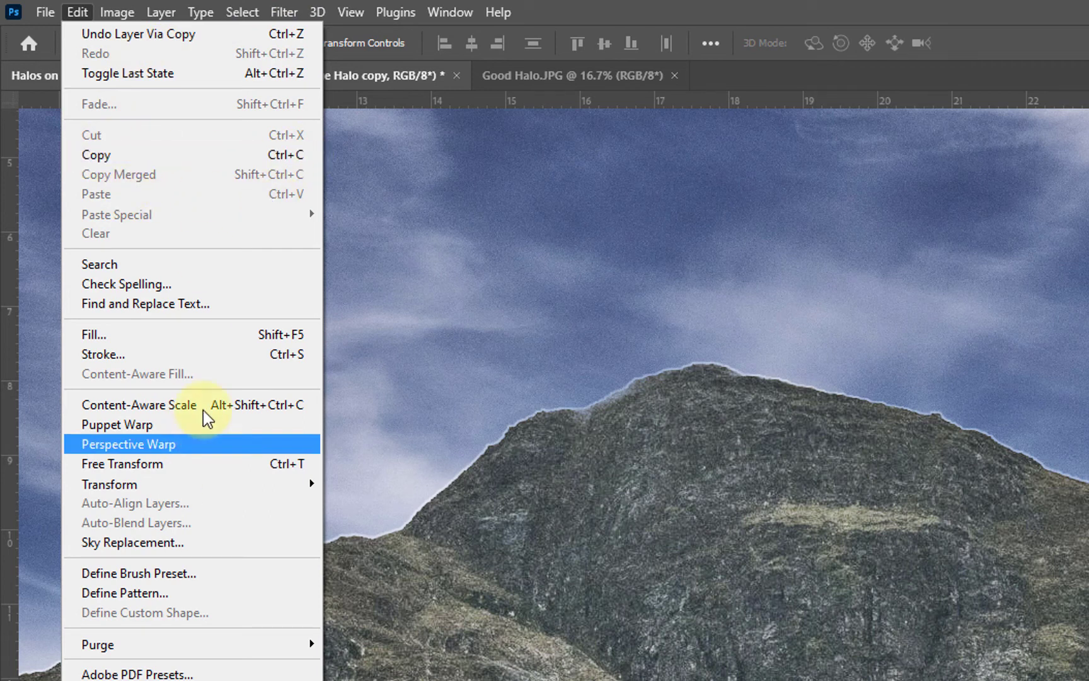
mouse_move(291, 16)
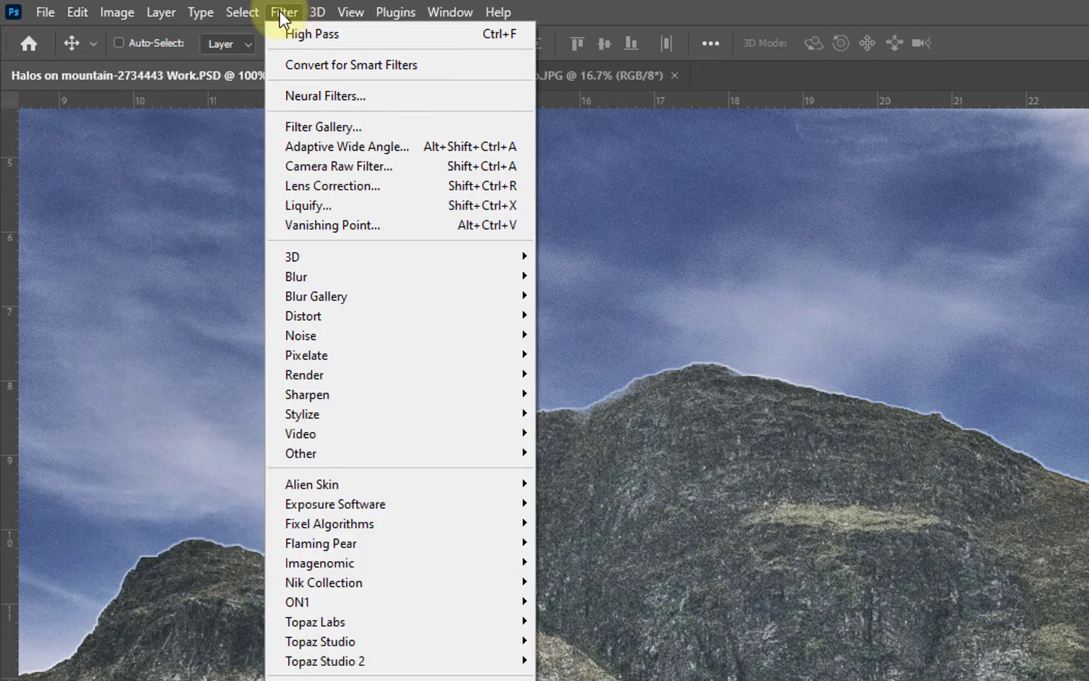
mouse_move(252, 17)
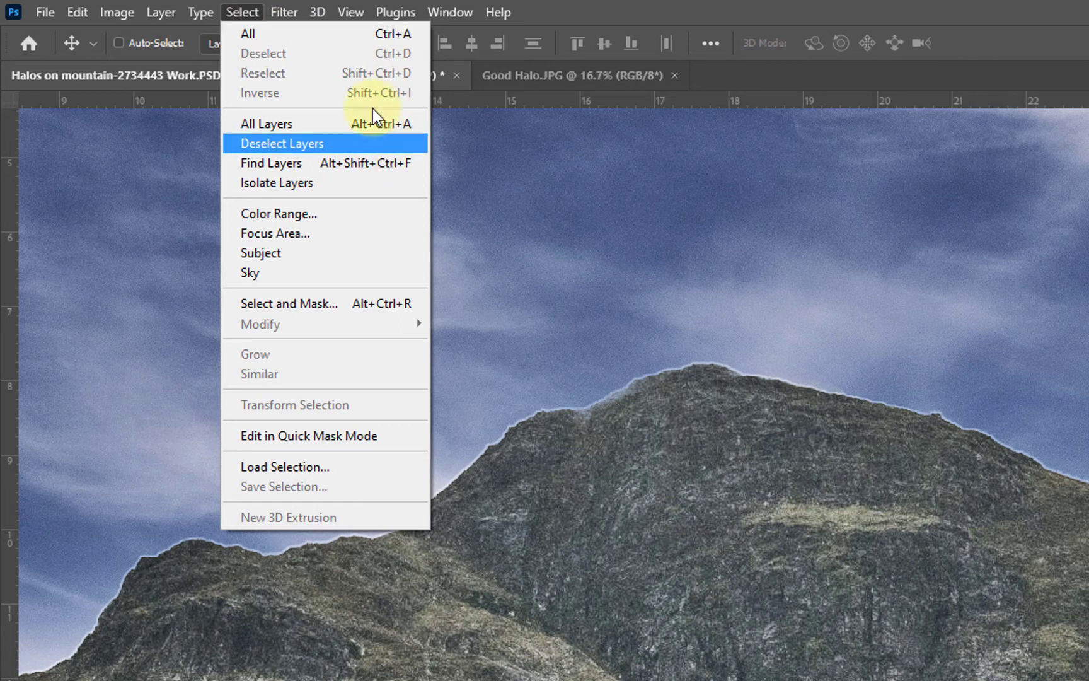
mouse_move(195, 16)
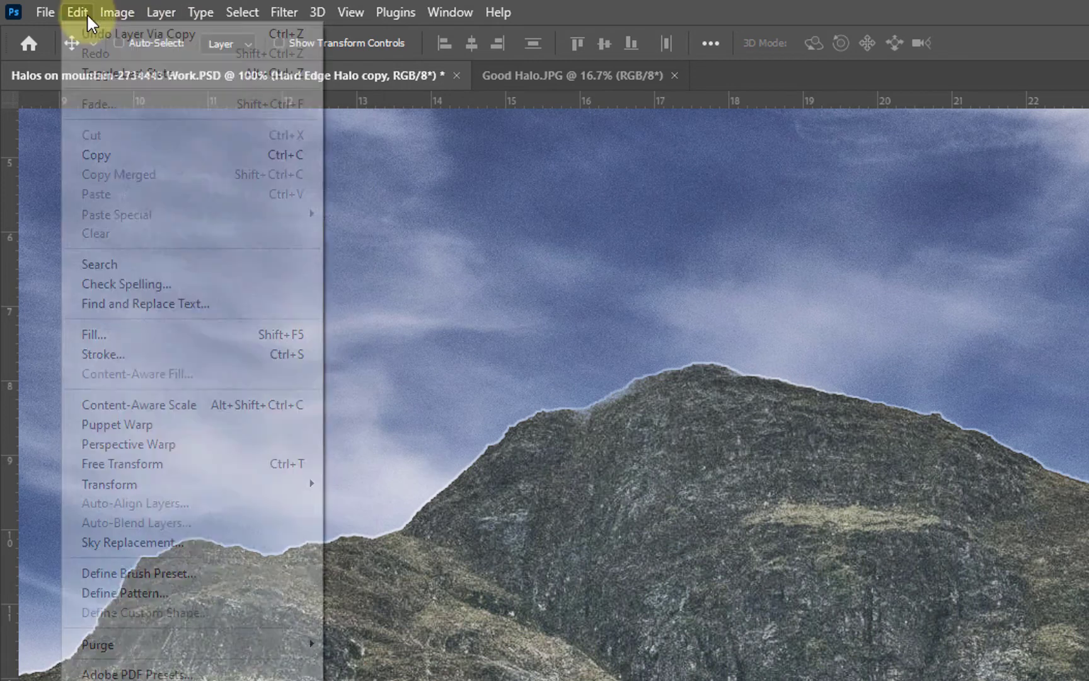
mouse_move(450, 12)
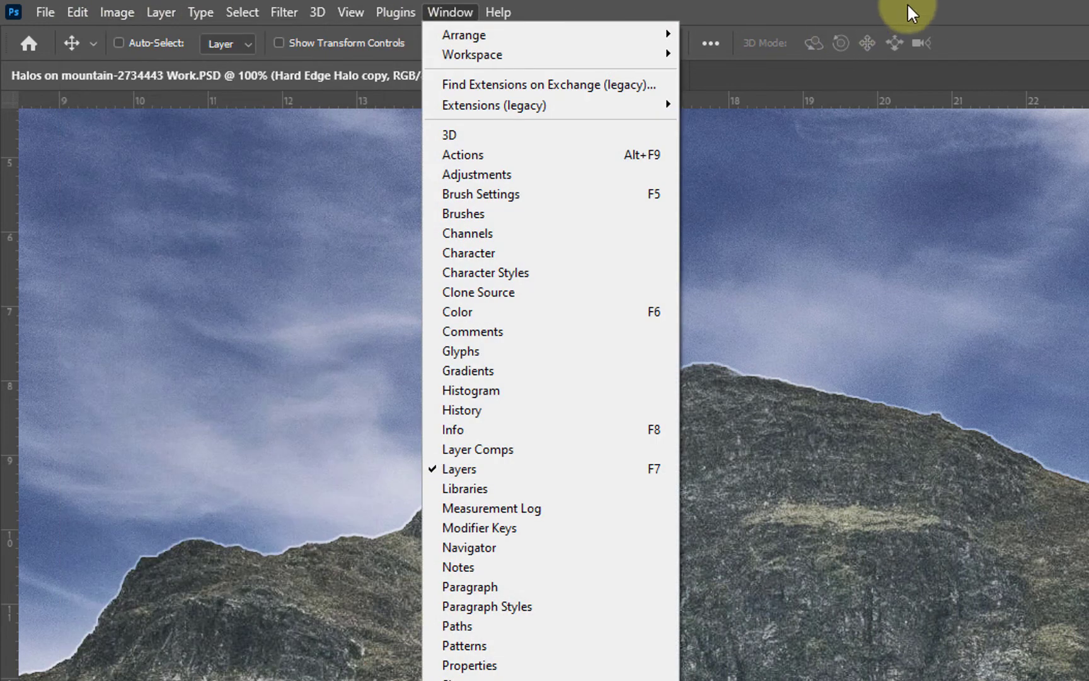
left_click(918, 2)
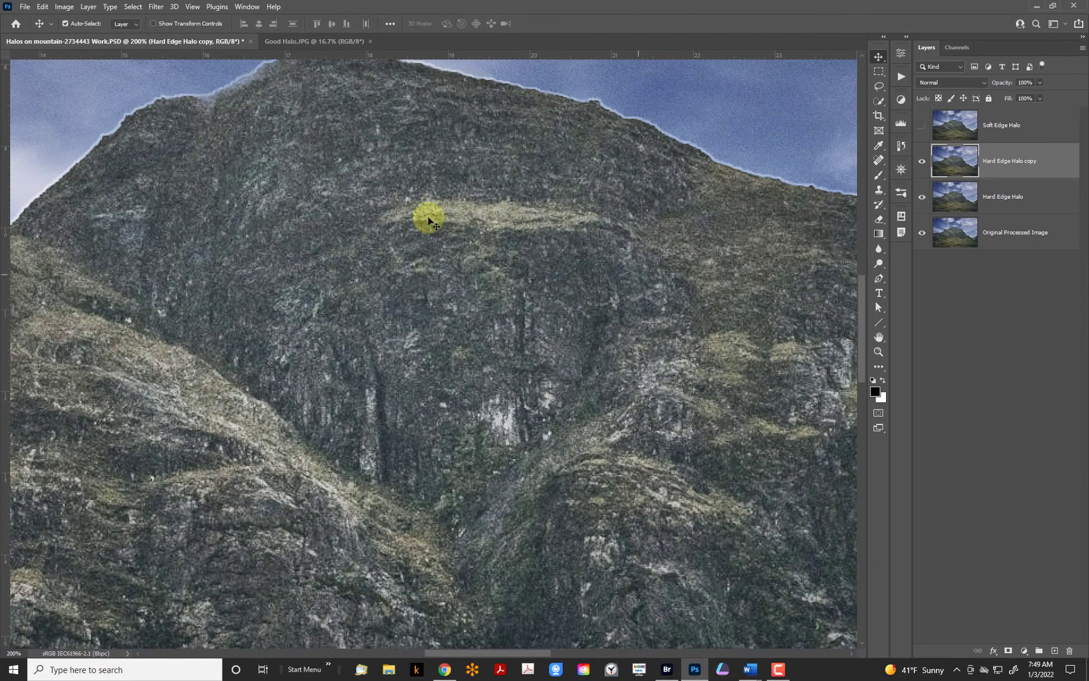
- Activate the Clone Stamp tool for the duplicated Hard Edge Halo layer and set it to sample the Current Layer
left_click_drag(120, 312, 332, 468)
left_click_drag(571, 320, 587, 321)
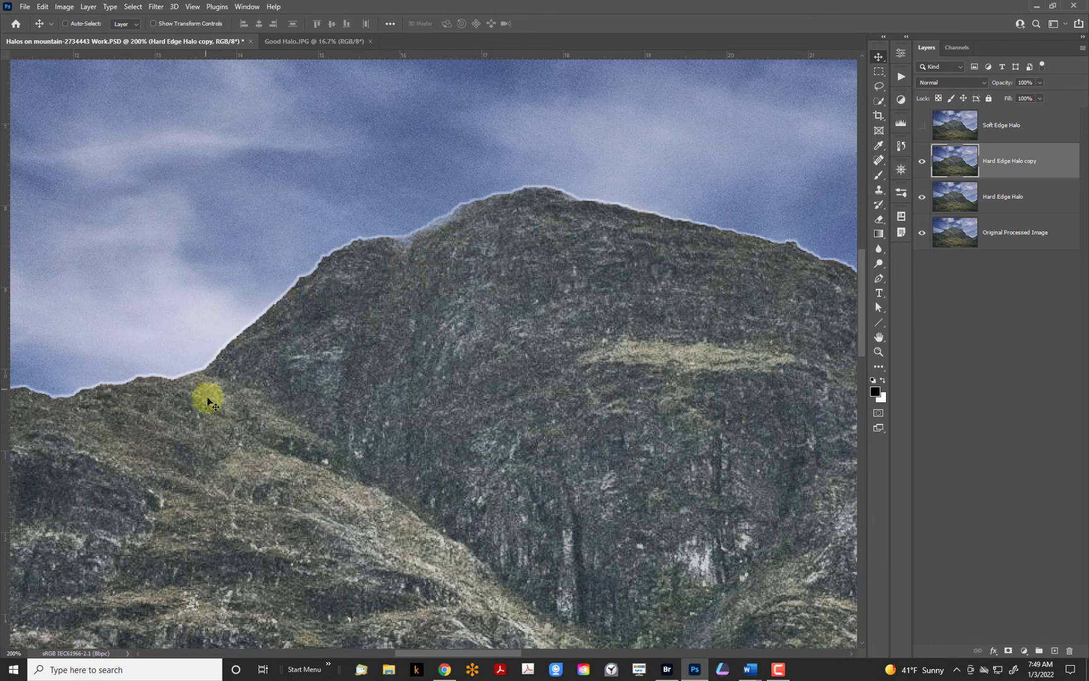
left_click_drag(185, 418, 528, 355)
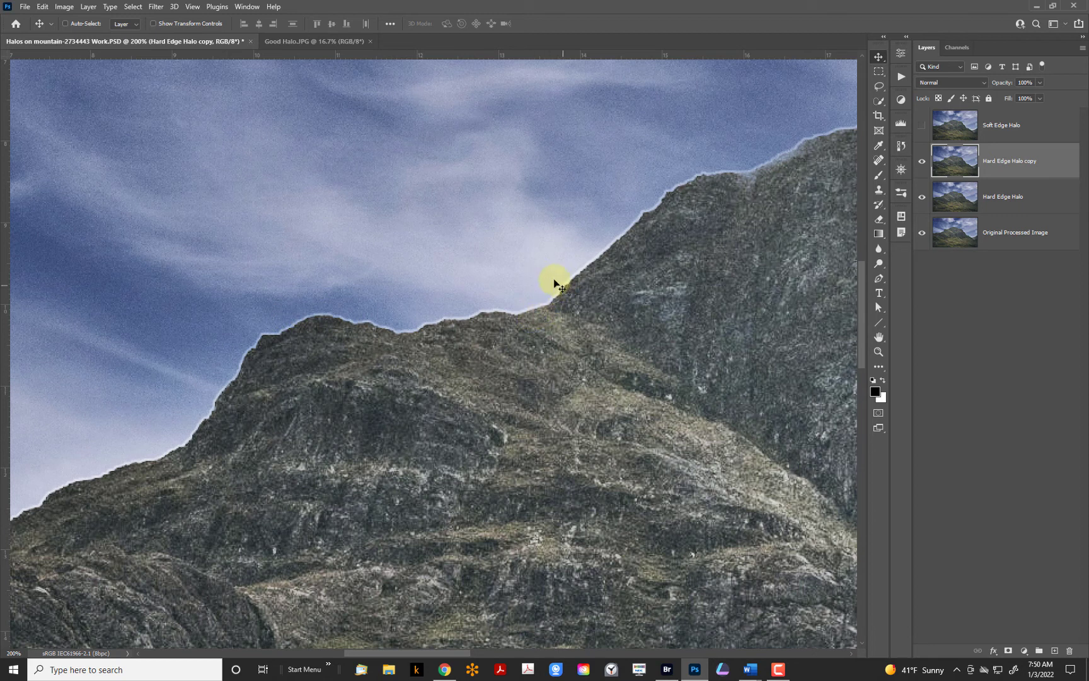
left_click_drag(431, 402, 628, 306)
left_click_drag(425, 422, 540, 369)
left_click_drag(470, 388, 556, 348)
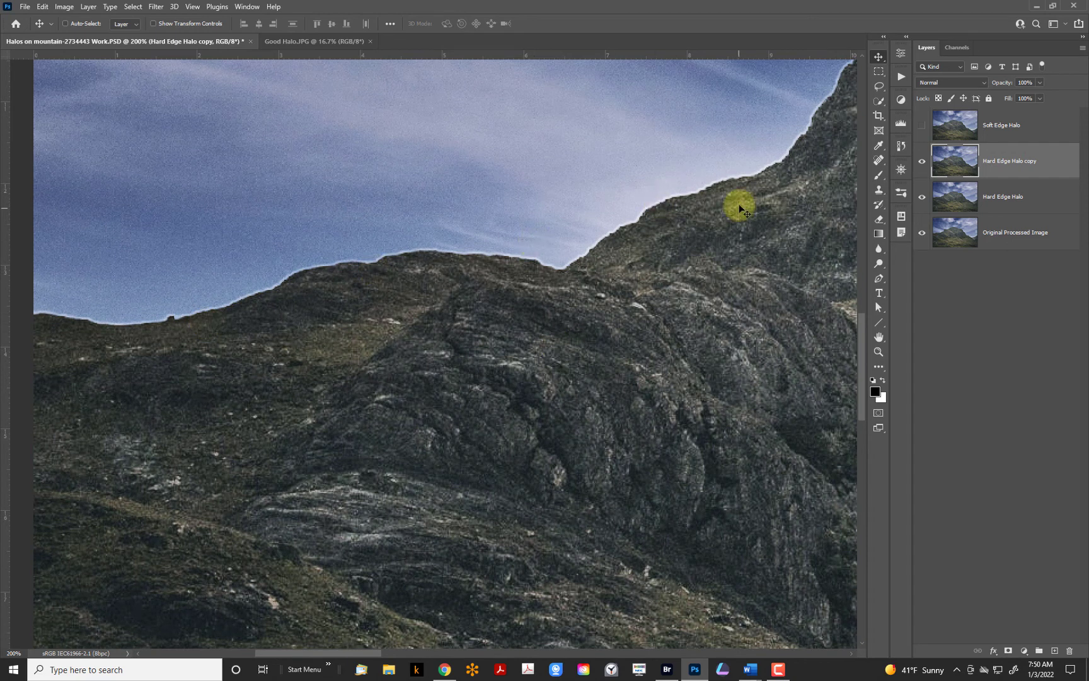
left_click(880, 192)
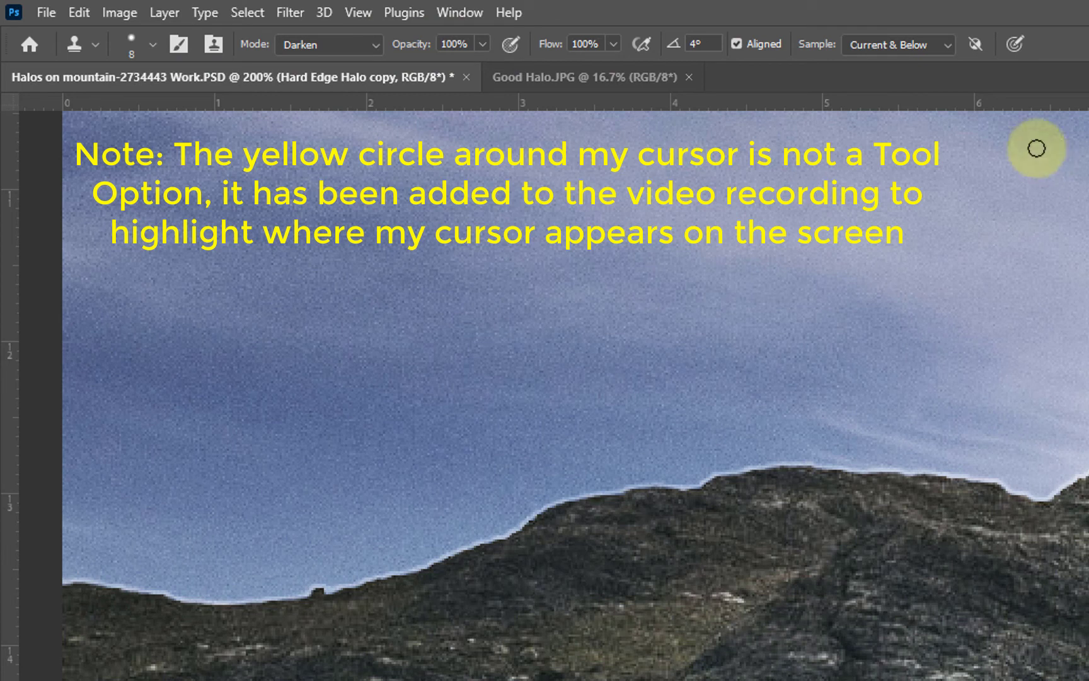
left_click(946, 43)
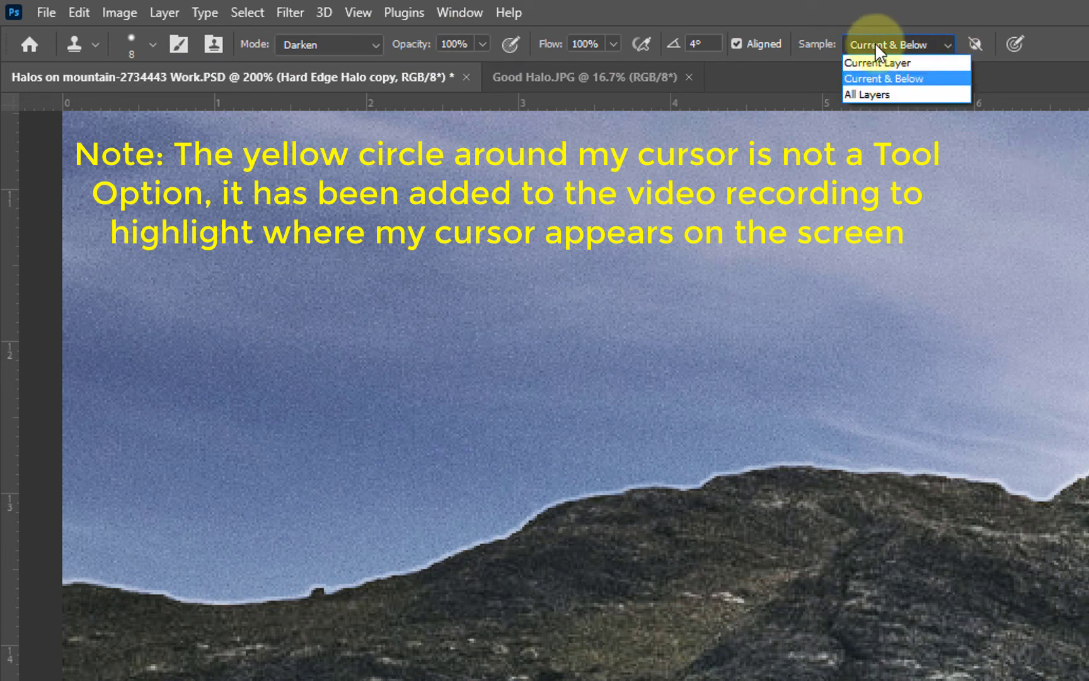
left_click(889, 60)
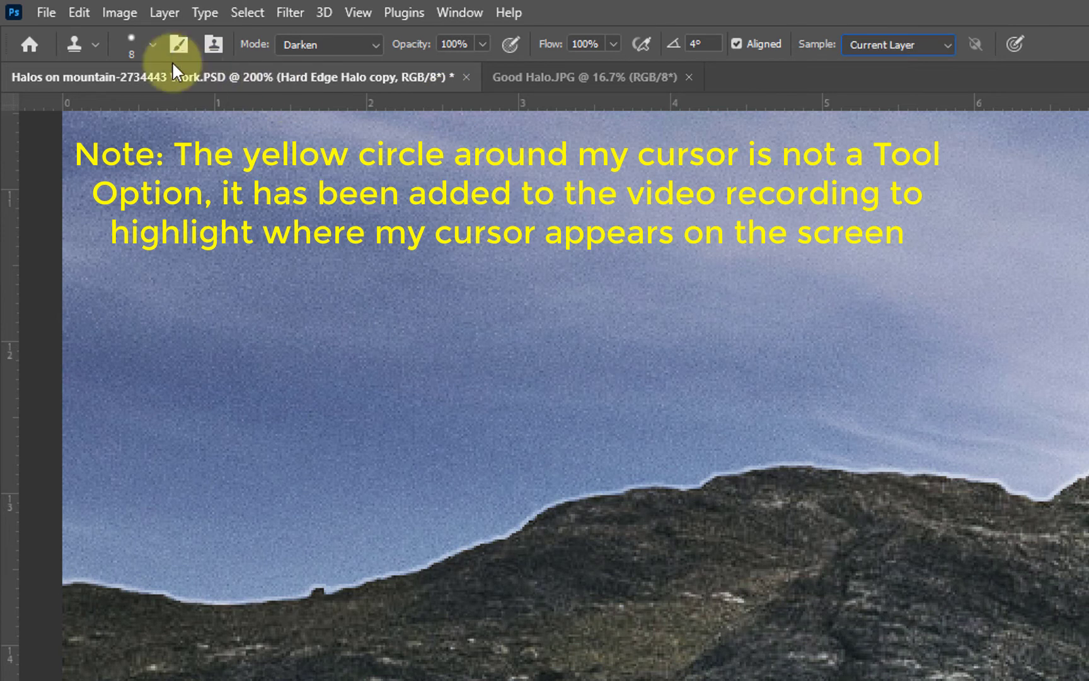
- Set the Clone Stamp brush hardness to 28%
left_click(154, 46)
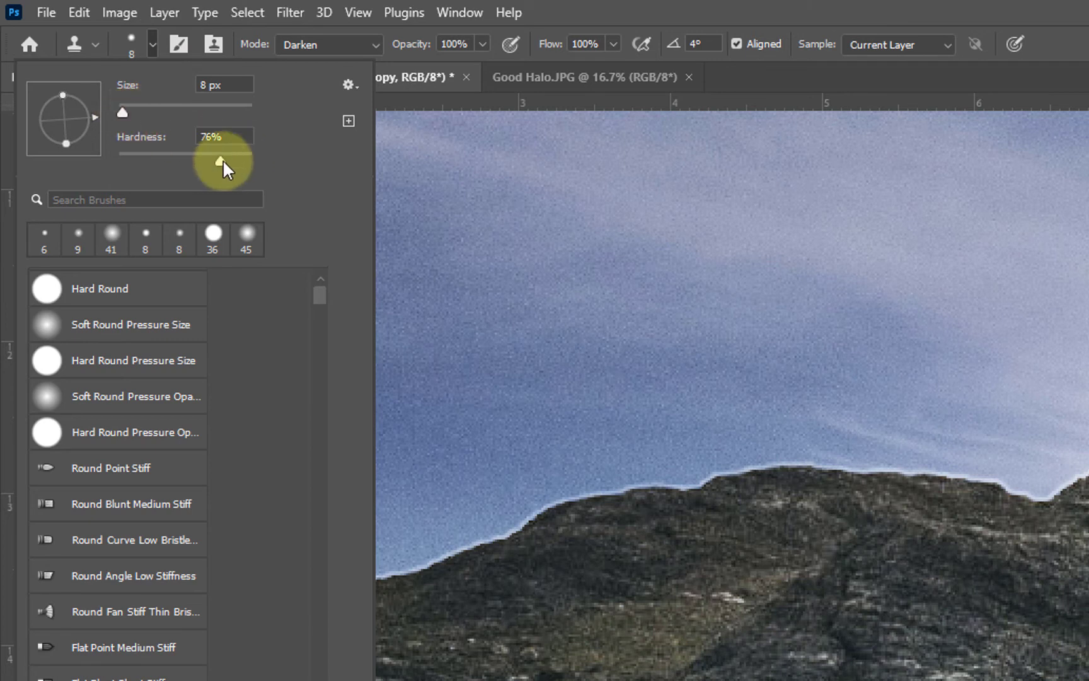
left_click_drag(221, 159, 152, 157)
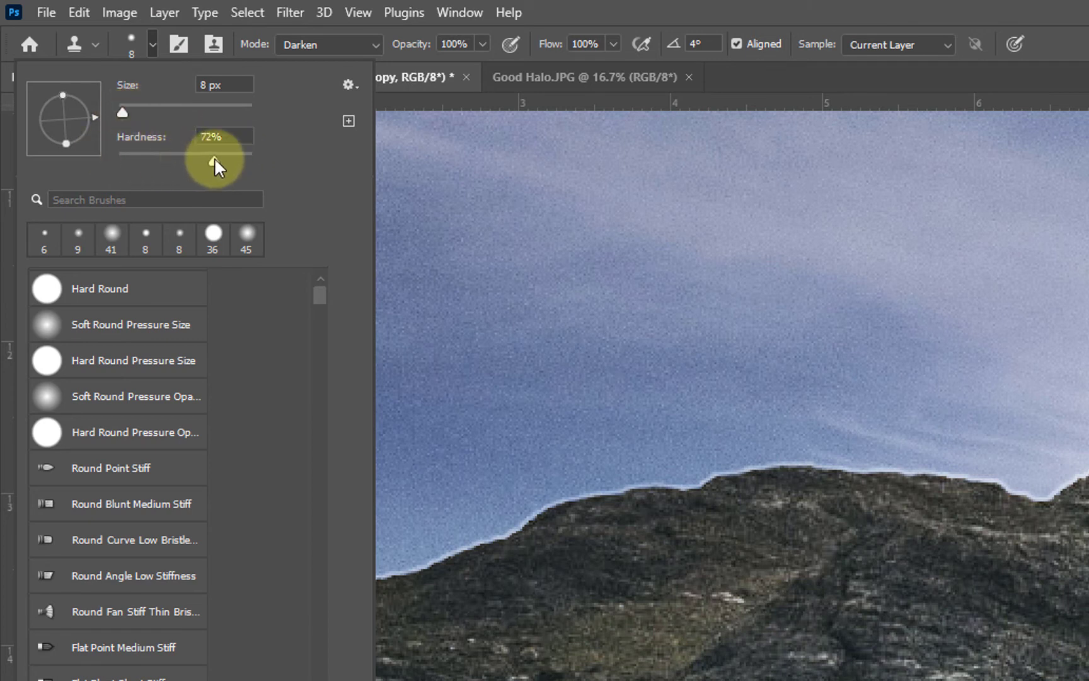
left_click_drag(214, 160, 267, 158)
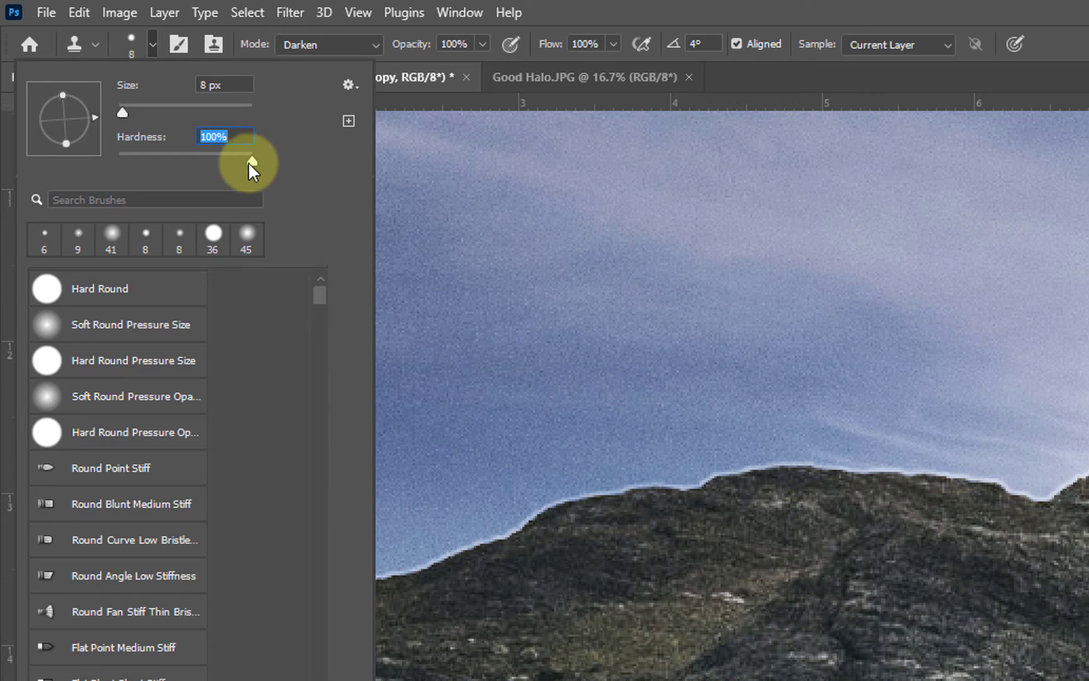
left_click_drag(253, 159, 155, 156)
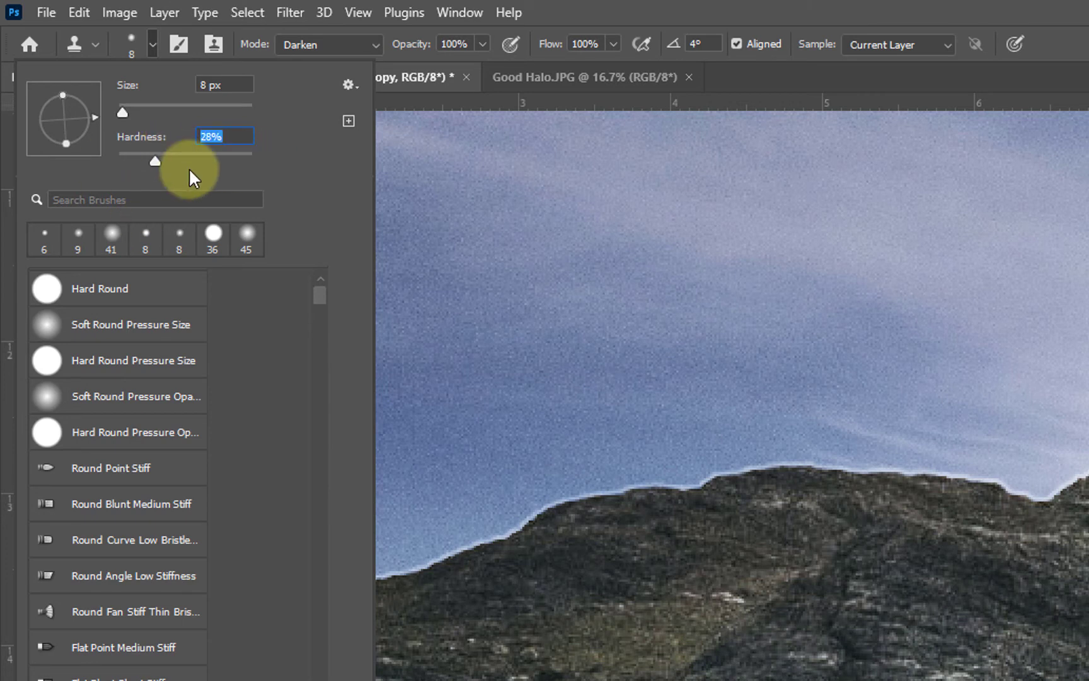
left_click(1056, 43)
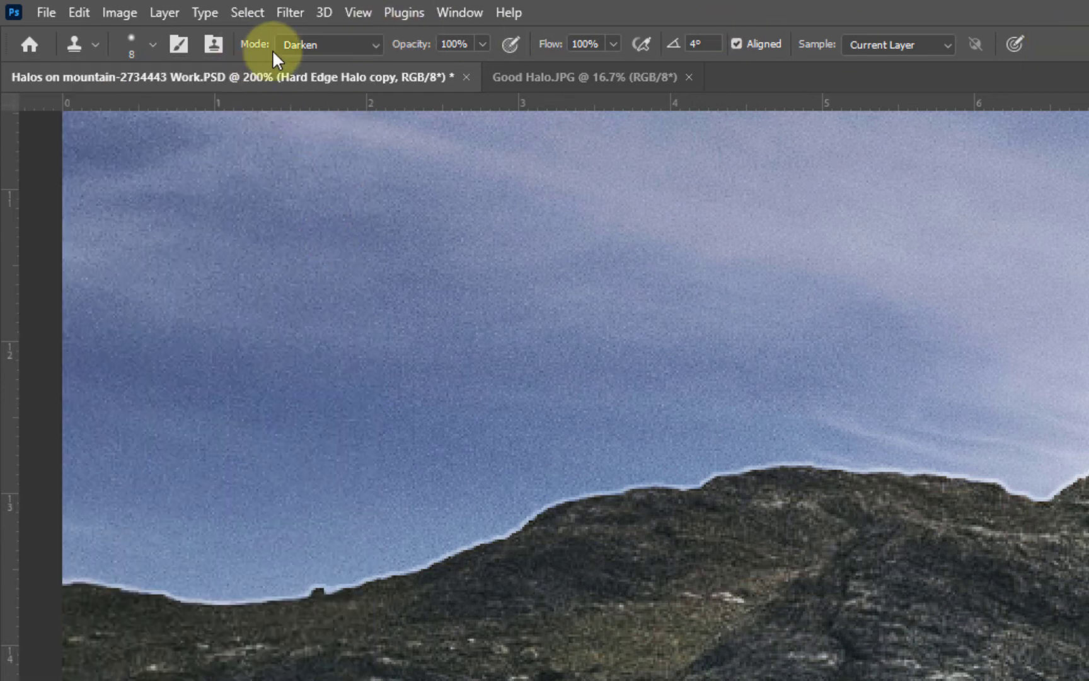
- Set the Clone Stamp's blending mode to Normal and look over the blend modes available for the duplicated layer
left_click(377, 44)
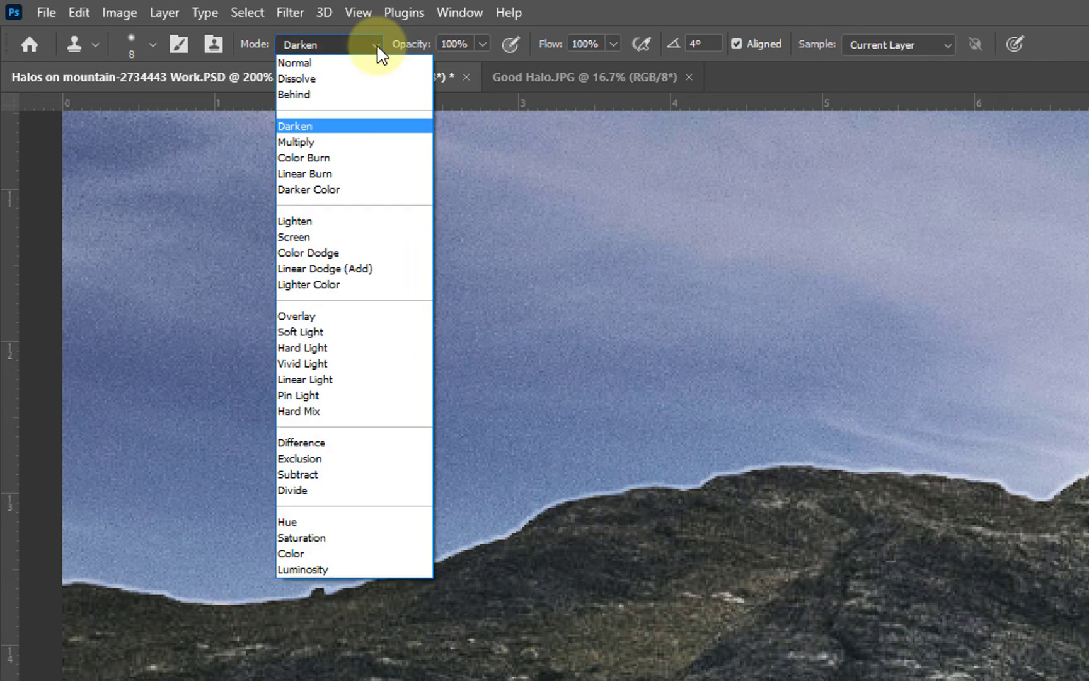
left_click(340, 66)
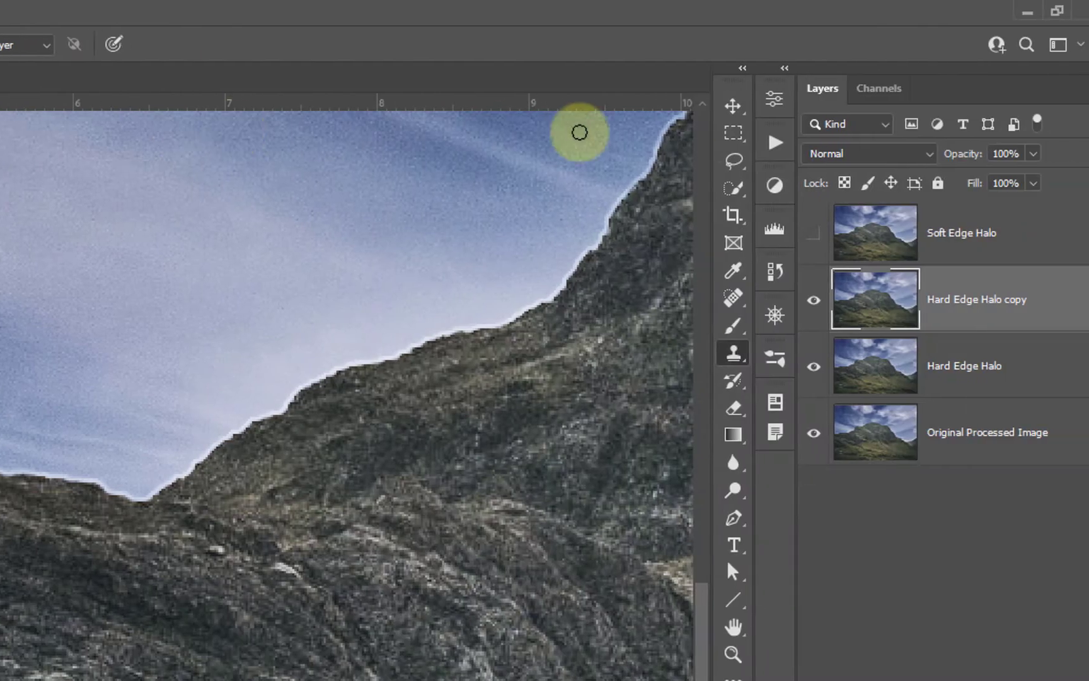
left_click(932, 154)
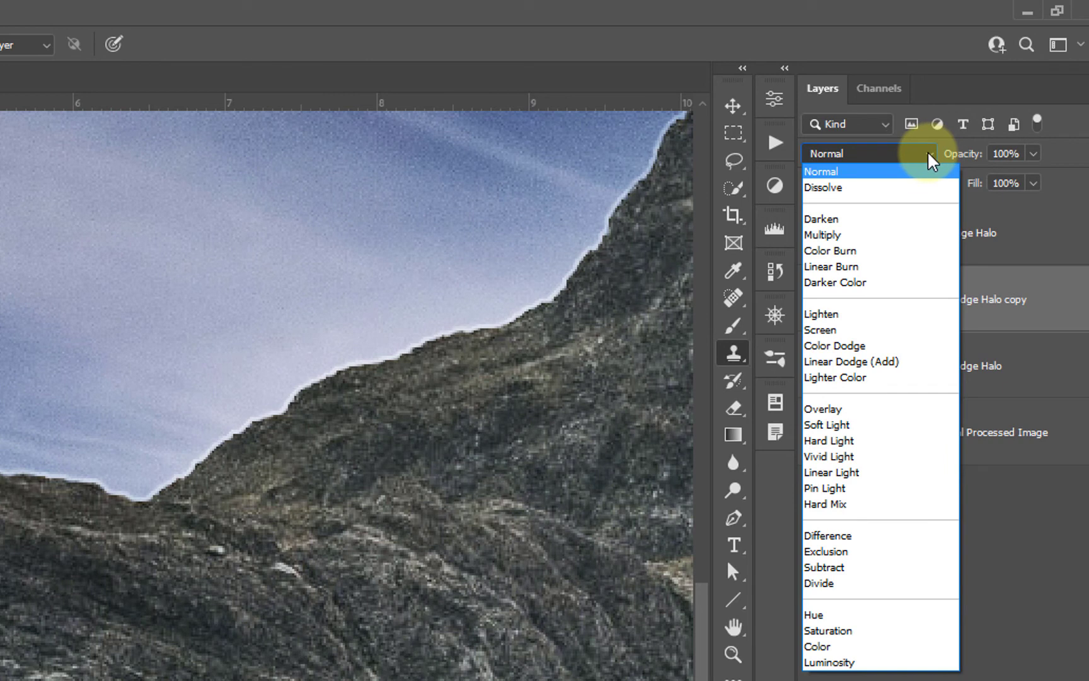
left_click(931, 156)
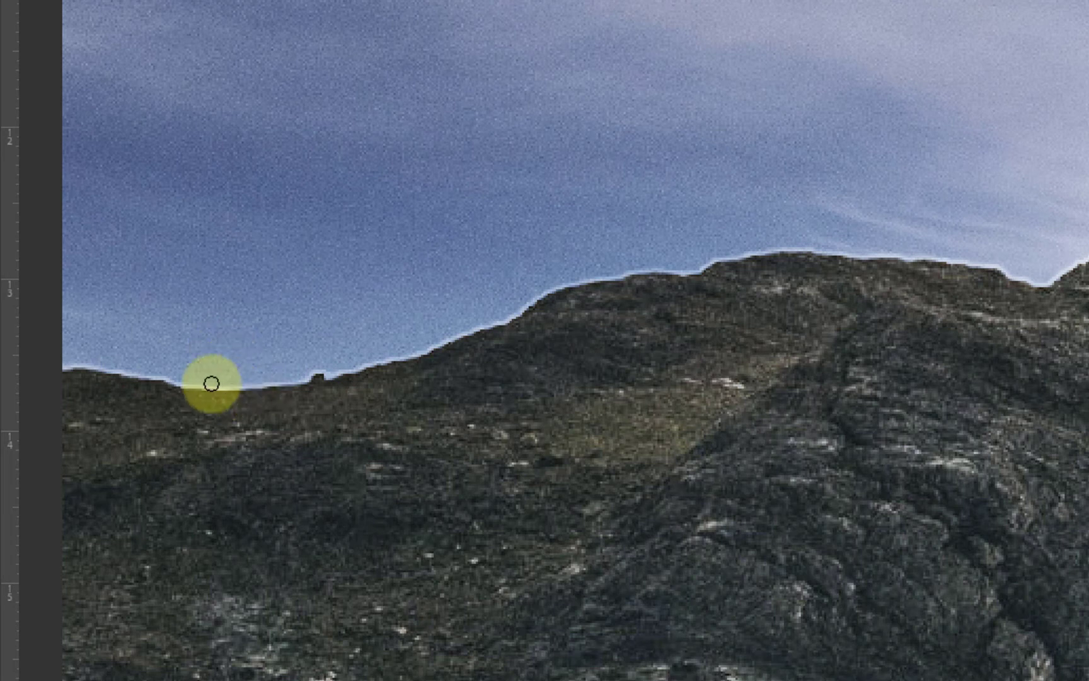
- Try cloning pixels between the ridge and the sky with the Clone Stamp and undo the test strokes
left_click(233, 355, "alt")
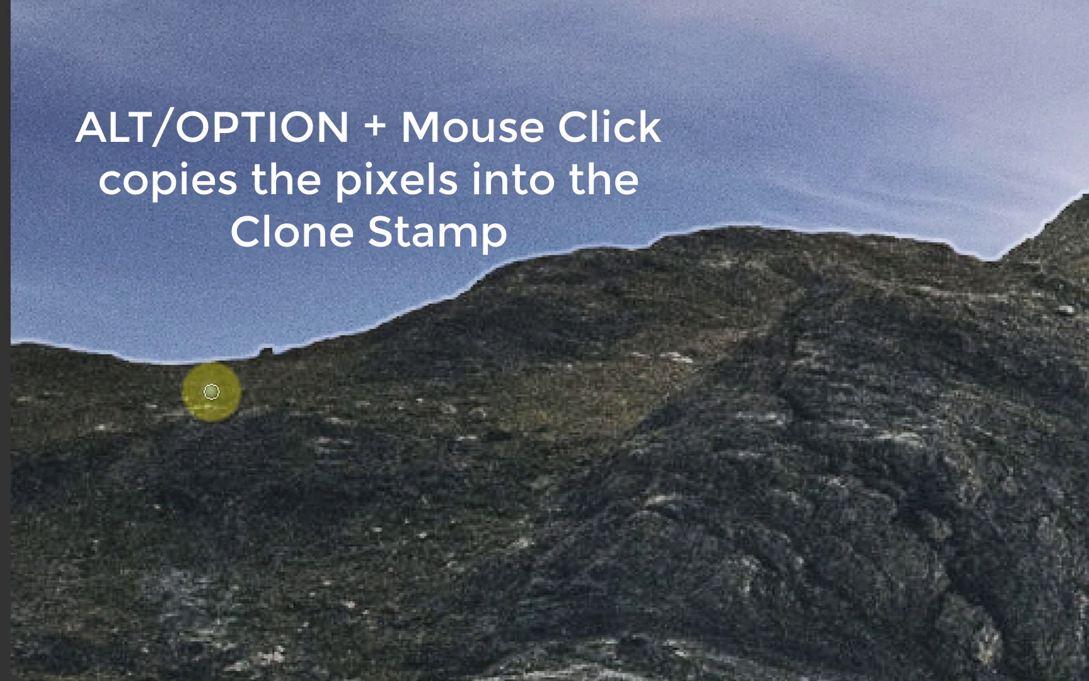
mouse_move(212, 410)
left_mouse_down()
mouse_move(220, 474)
mouse_move(261, 490)
mouse_move(228, 505)
mouse_move(217, 449)
mouse_move(253, 476)
mouse_move(229, 465)
mouse_move(222, 309)
left_mouse_up()
key("super+z")
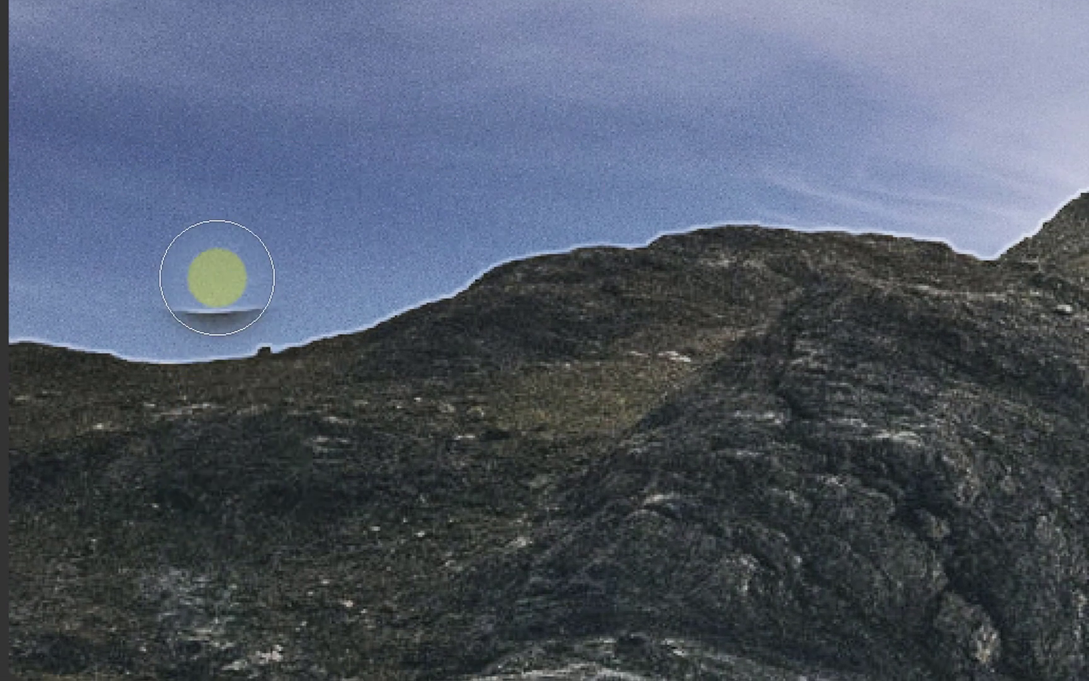
left_click(209, 258, "alt")
mouse_move(209, 409)
left_mouse_down()
mouse_move(233, 486)
mouse_move(270, 506)
mouse_move(293, 482)
left_mouse_up()
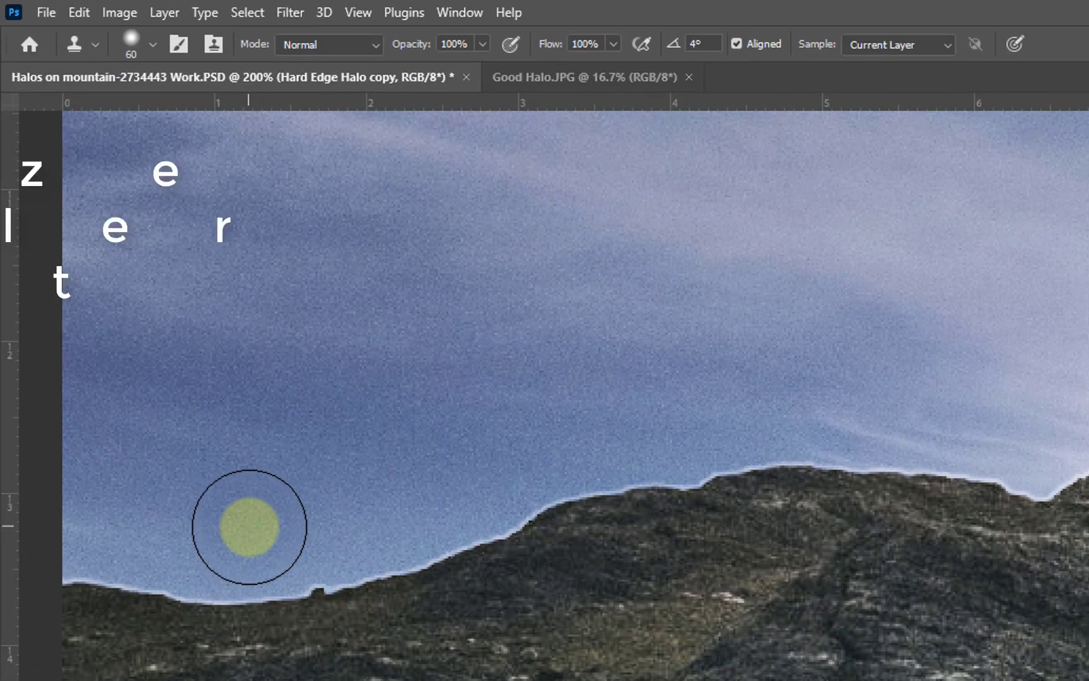
- Reduce the Clone Stamp brush size to 10 px and open the brush settings
key("bracketleft")
key("bracketleft")
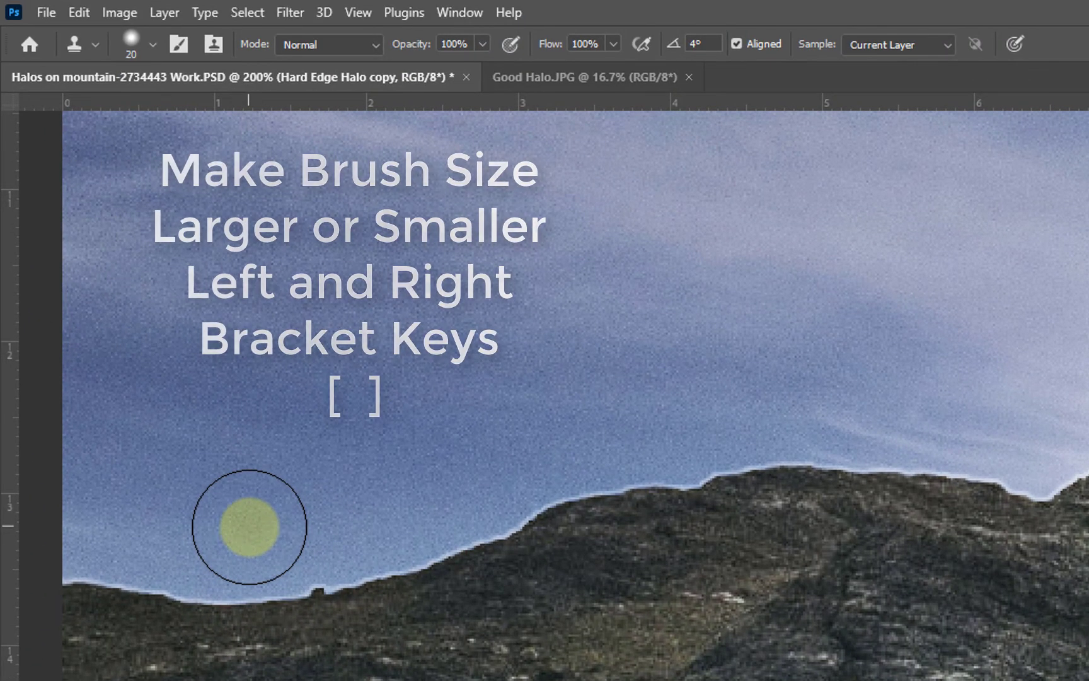
key("bracketleft")
key("bracketleft")
key("bracketleft")
key("bracketleft")
key("bracketleft")
key("bracketleft")
key("bracketleft")
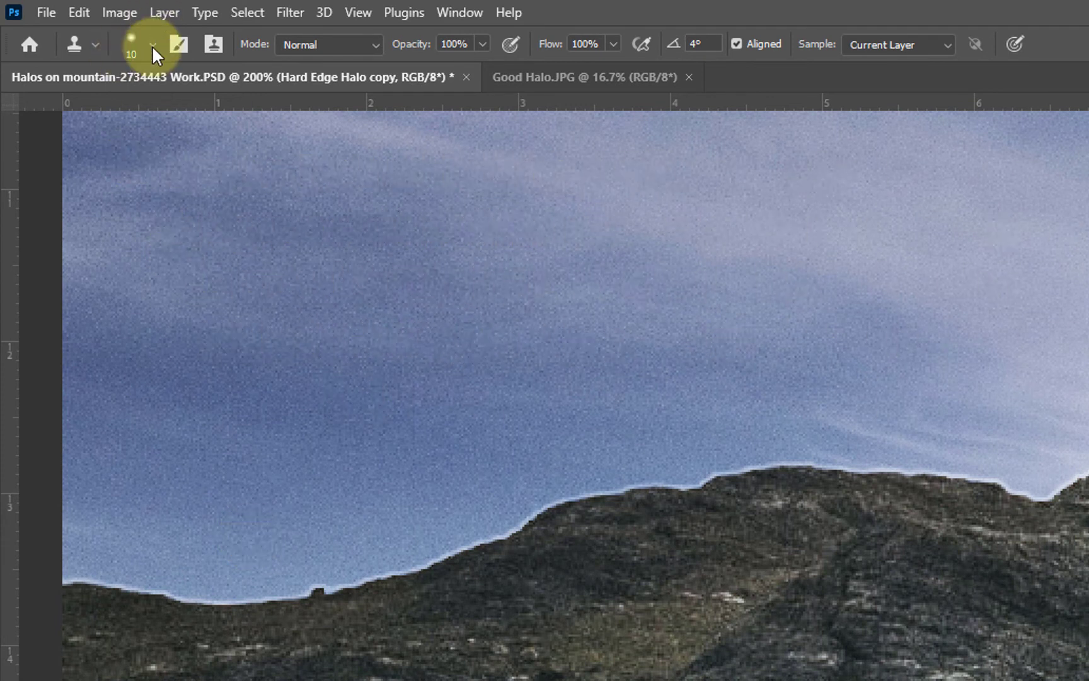
left_click(153, 45)
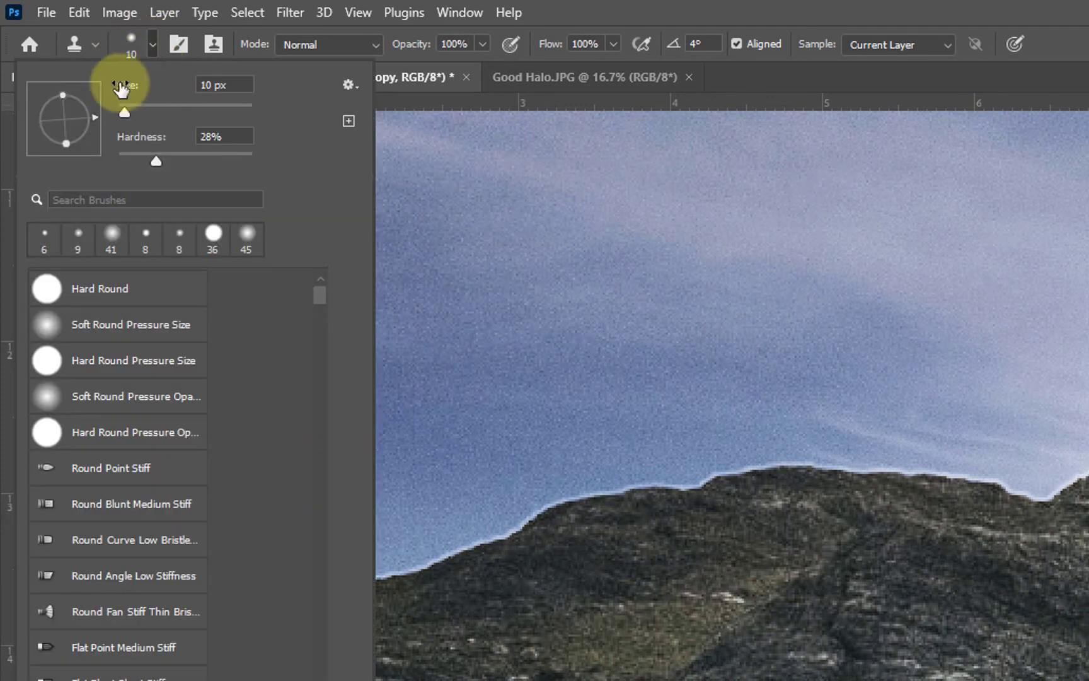
- Try larger and smaller Clone Stamp brush sizes and settle on 15 px
left_click_drag(124, 112, 154, 108)
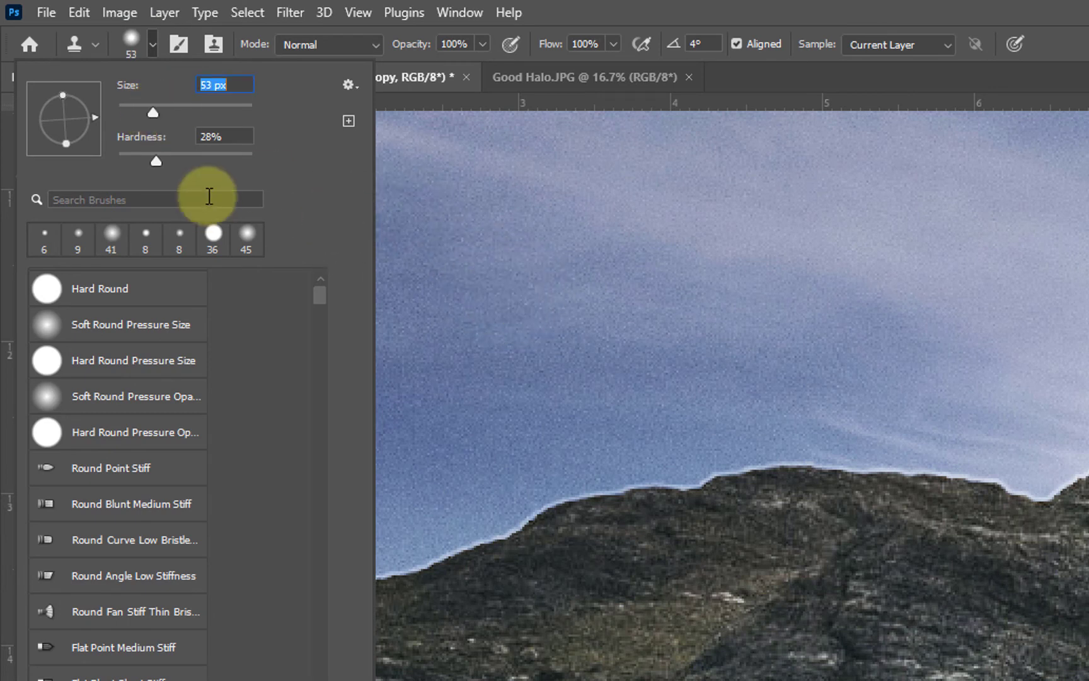
left_click_drag(155, 114, 130, 112)
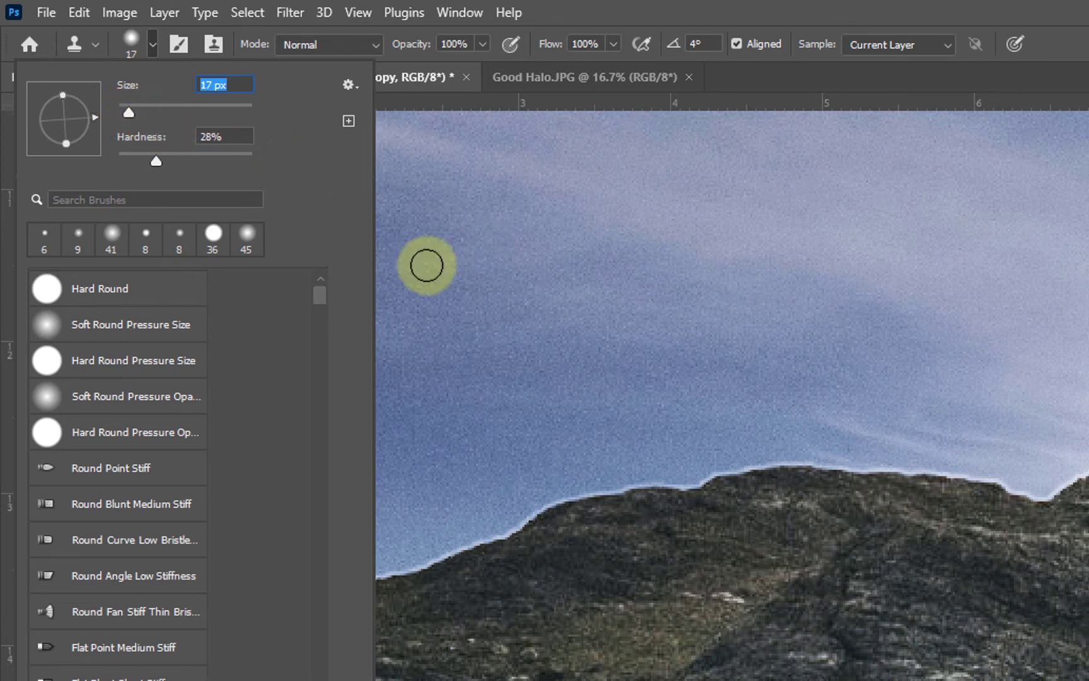
key("Return")
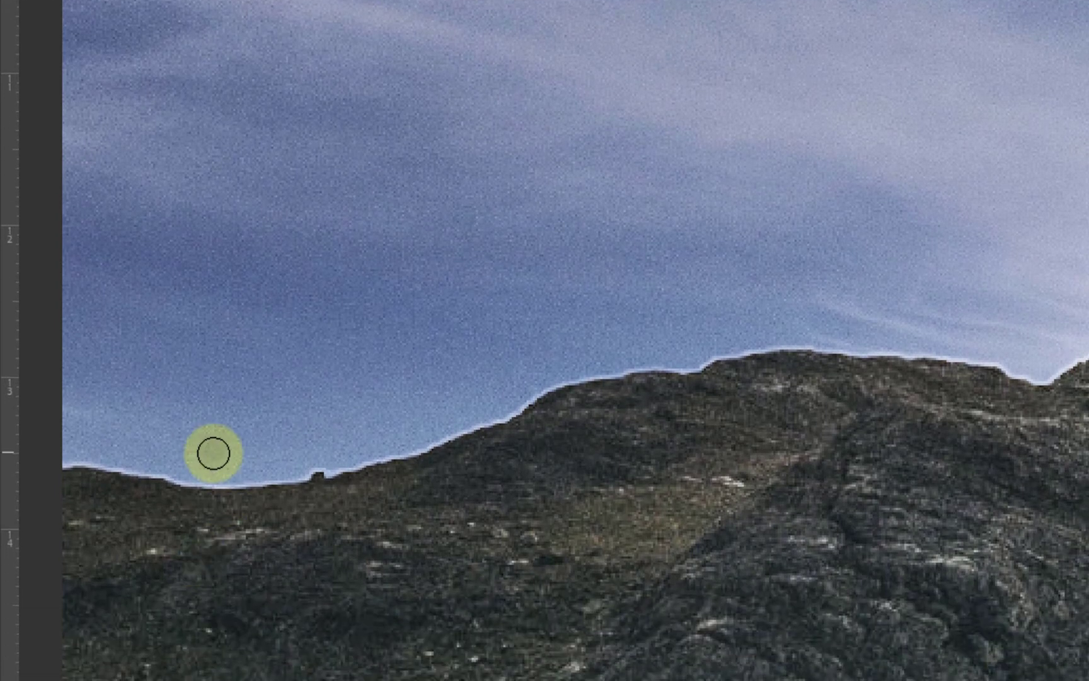
key("bracketleft")
key("bracketleft")
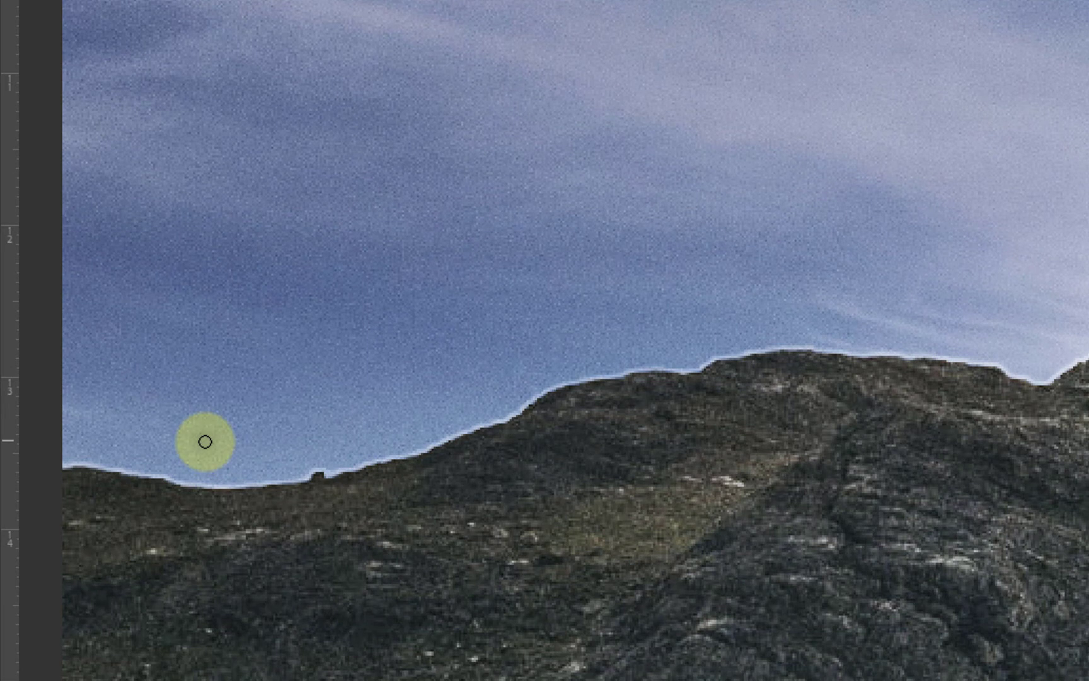
key("bracketright")
key("bracketright")
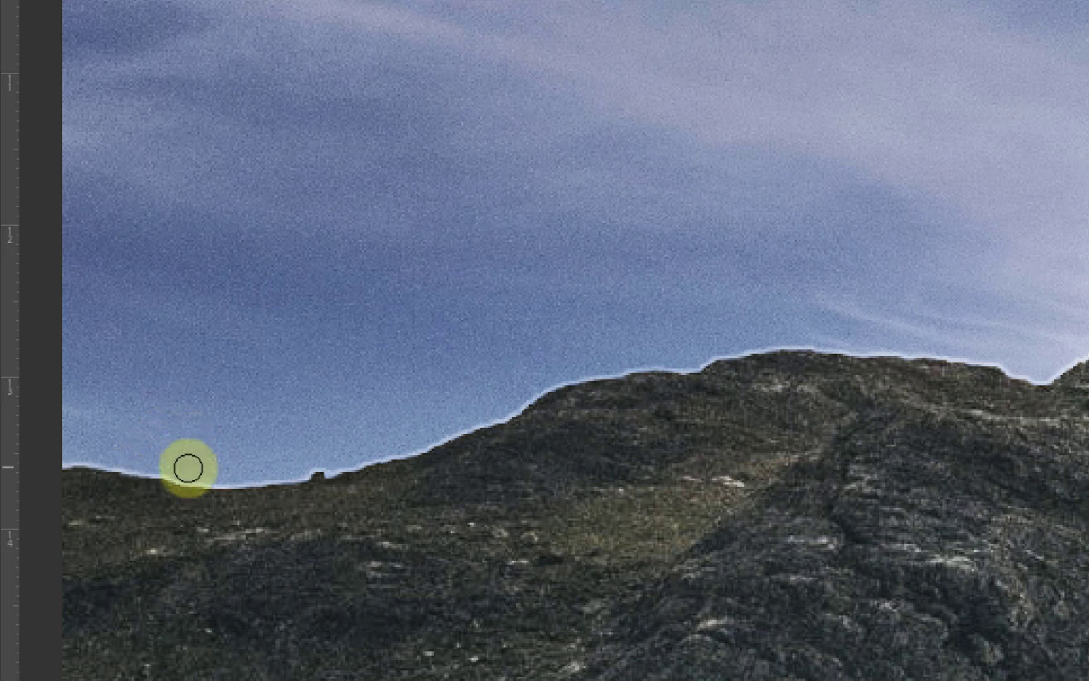
- Make a test clone stroke of sky over the ridge's low dip and set the brush hardness to 11%
mouse_move(188, 483)
left_mouse_down()
mouse_move(265, 485)
mouse_move(319, 469)
mouse_move(233, 488)
mouse_move(241, 463)
left_mouse_up()
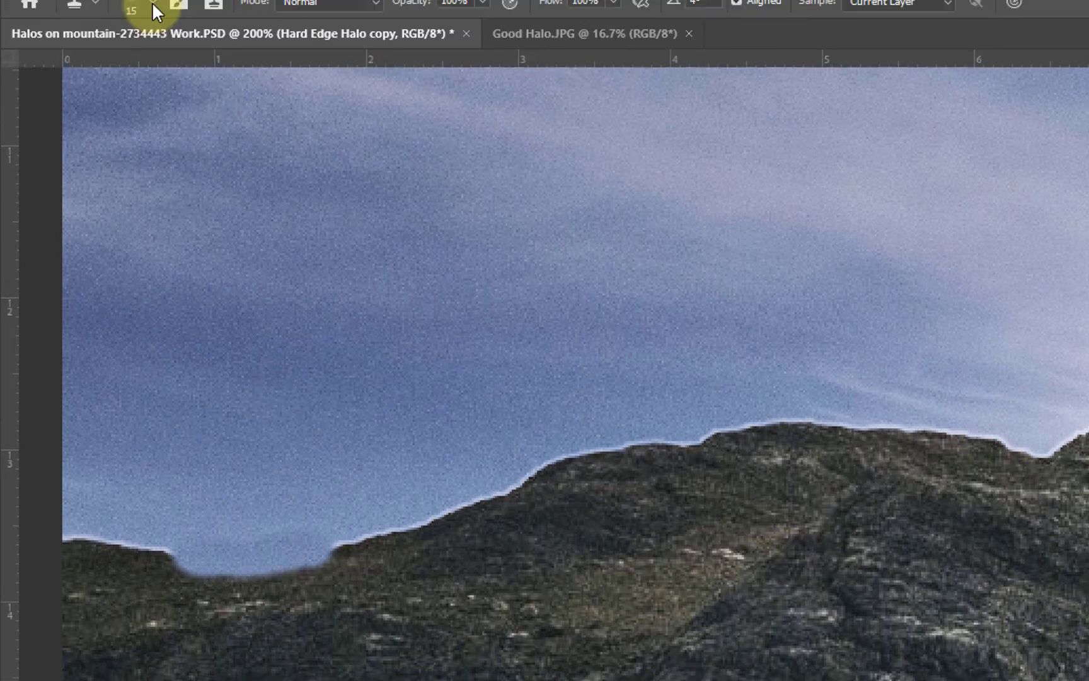
left_click(153, 3)
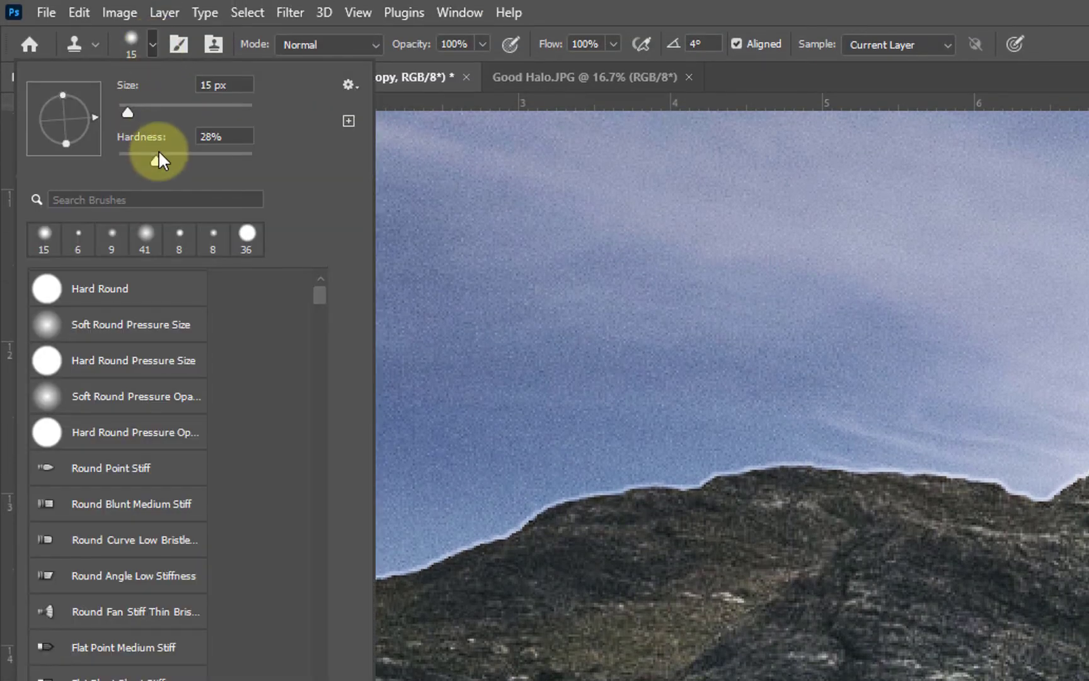
left_click_drag(156, 159, 133, 156)
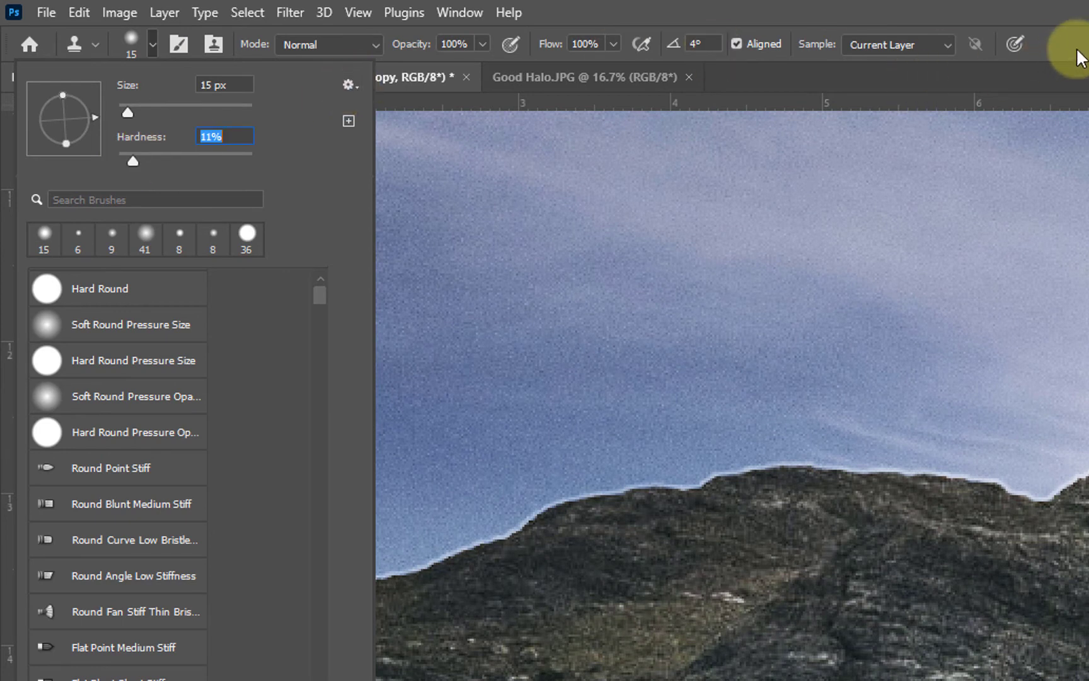
key("Return")
- Try cloning sky over the low ridge edge in Normal mode with the softer brush and undo the strokes
mouse_move(169, 601)
left_mouse_down()
mouse_move(284, 598)
mouse_move(257, 602)
left_mouse_up()
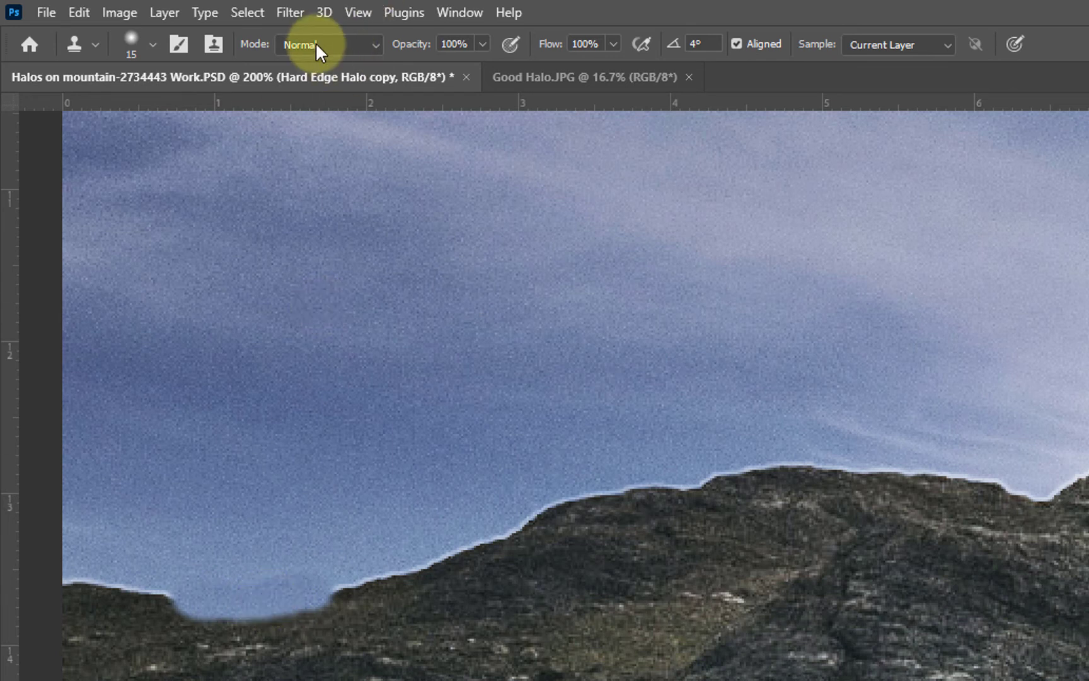
key("ctrl+z")
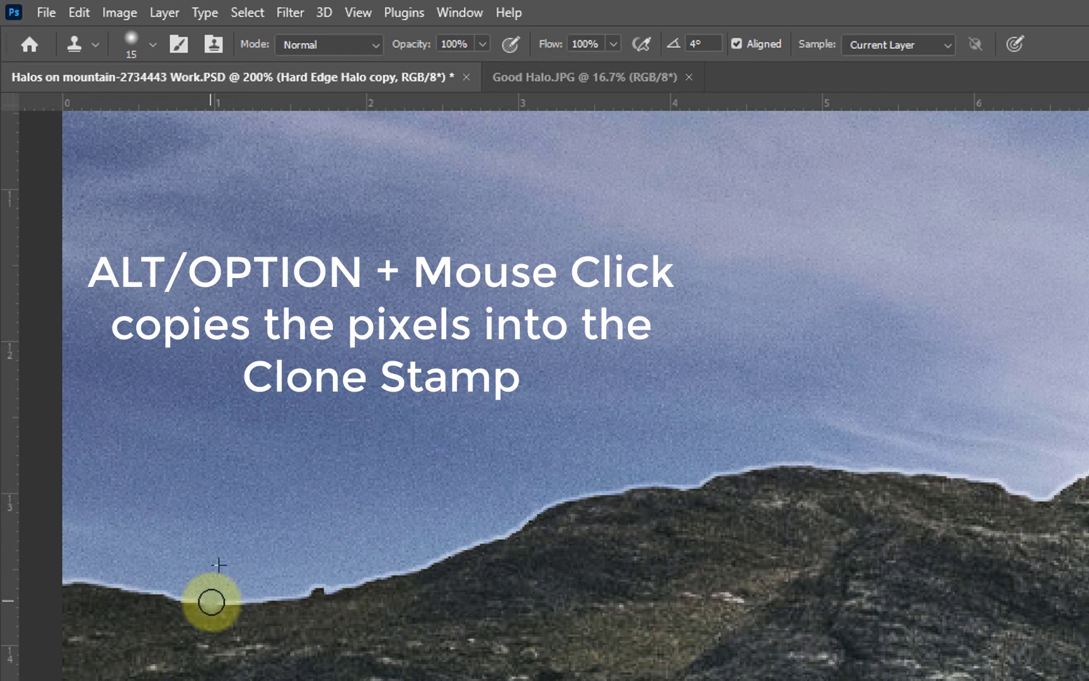
left_click_drag(211, 602, 233, 603)
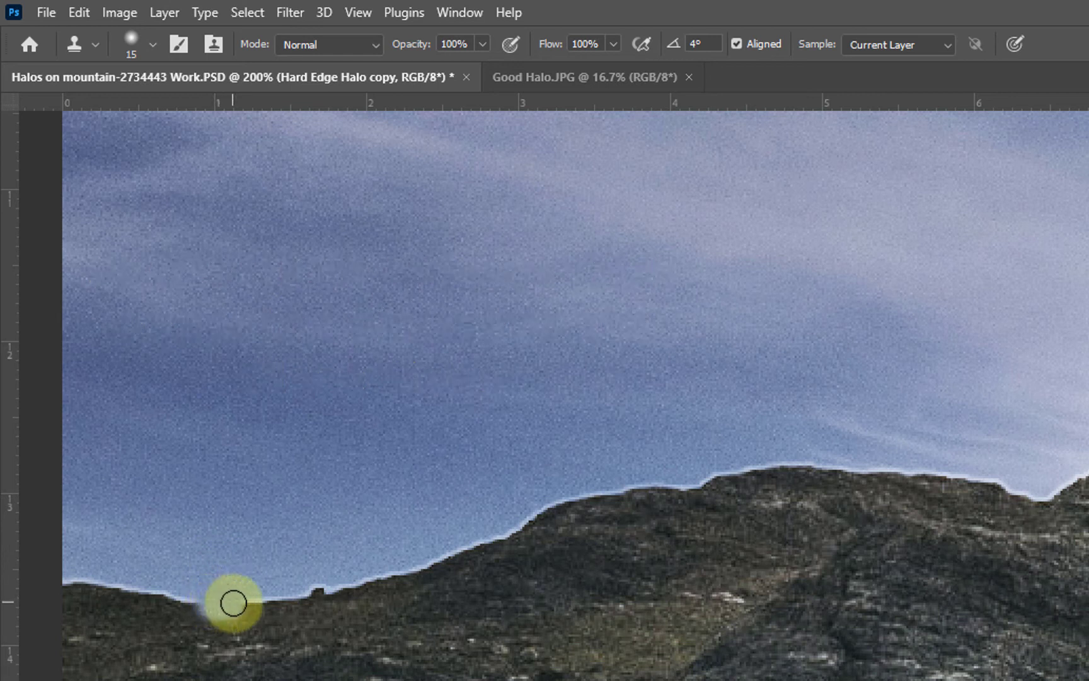
- Set the Clone Stamp's blending mode to Darken and try cloning sky along the halo on the low ridge
left_click(364, 46)
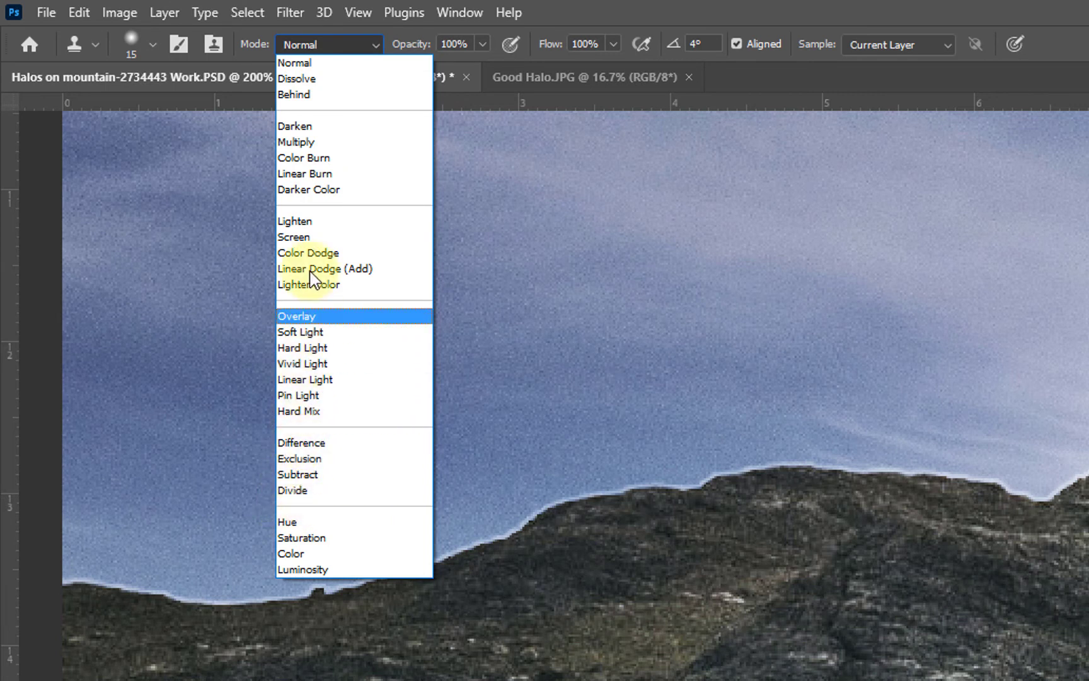
left_click(311, 127)
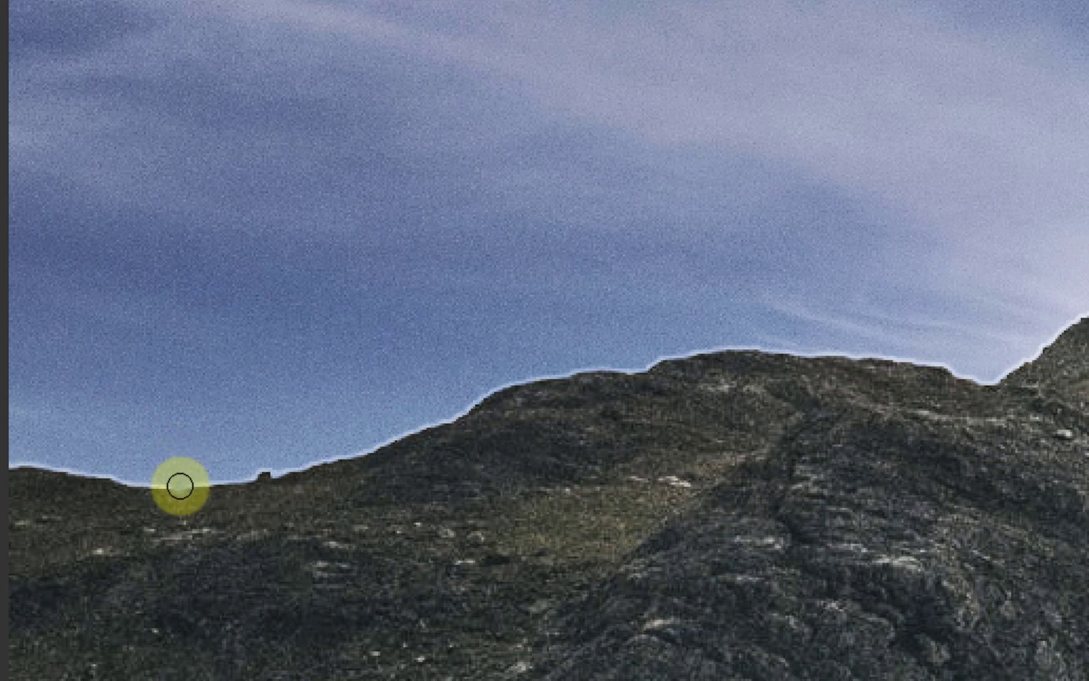
left_click_drag(181, 486, 357, 457)
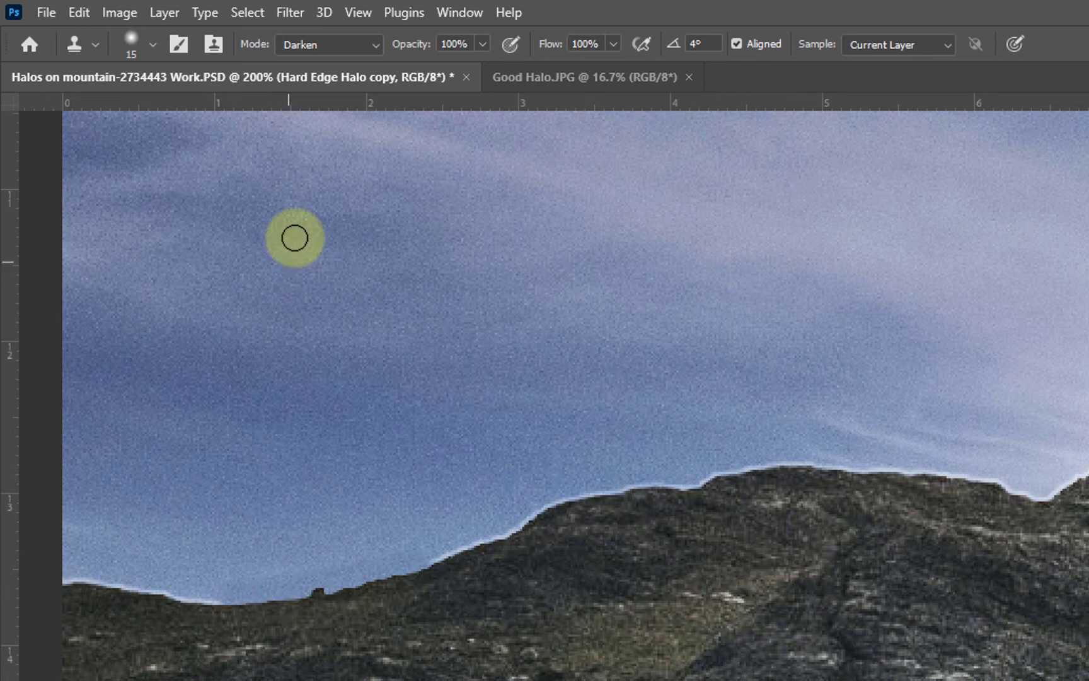
- Try cloning sampled sky over the ridge edge with the Clone Stamp in Lighten mode, comparing before and after, and undo it
left_click(373, 44)
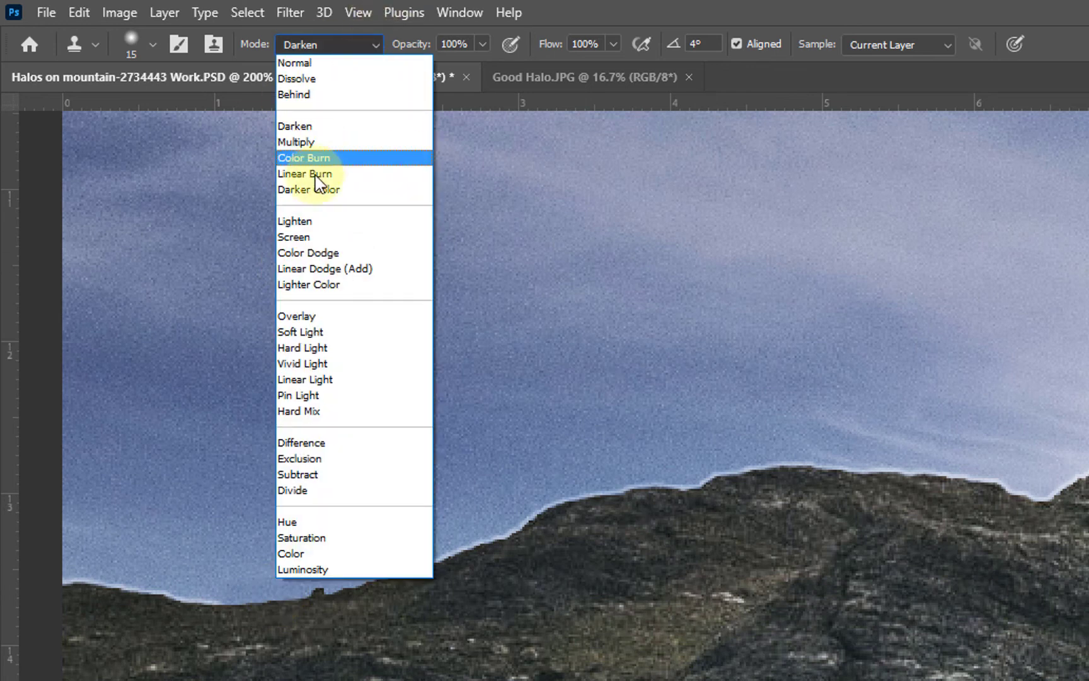
left_click(310, 222)
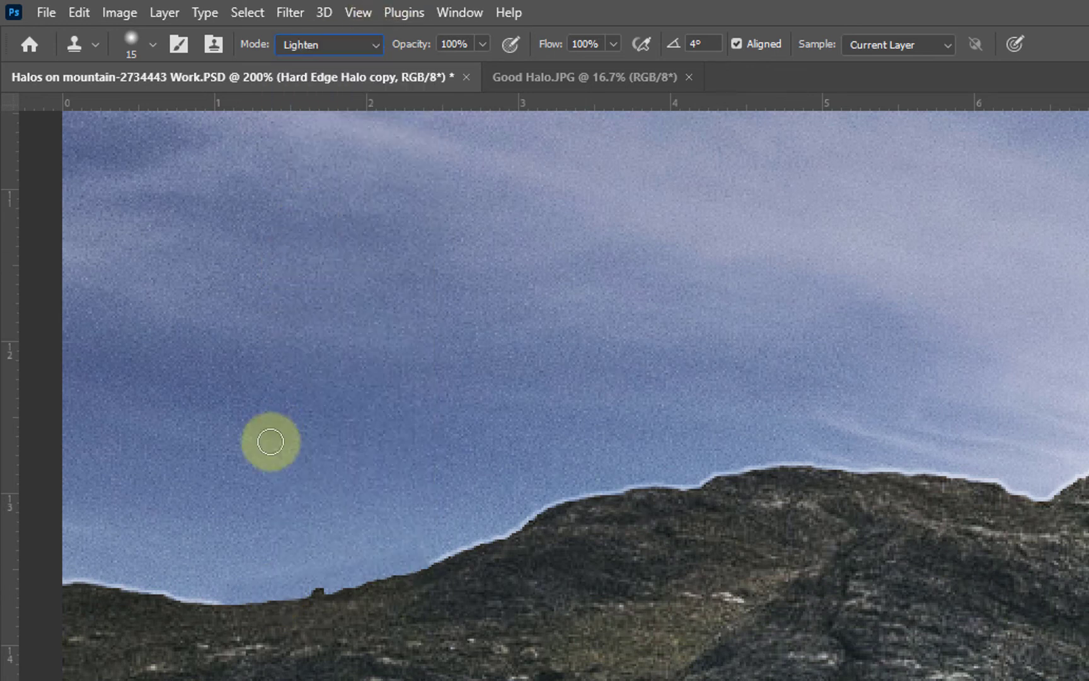
left_click(251, 528, "alt")
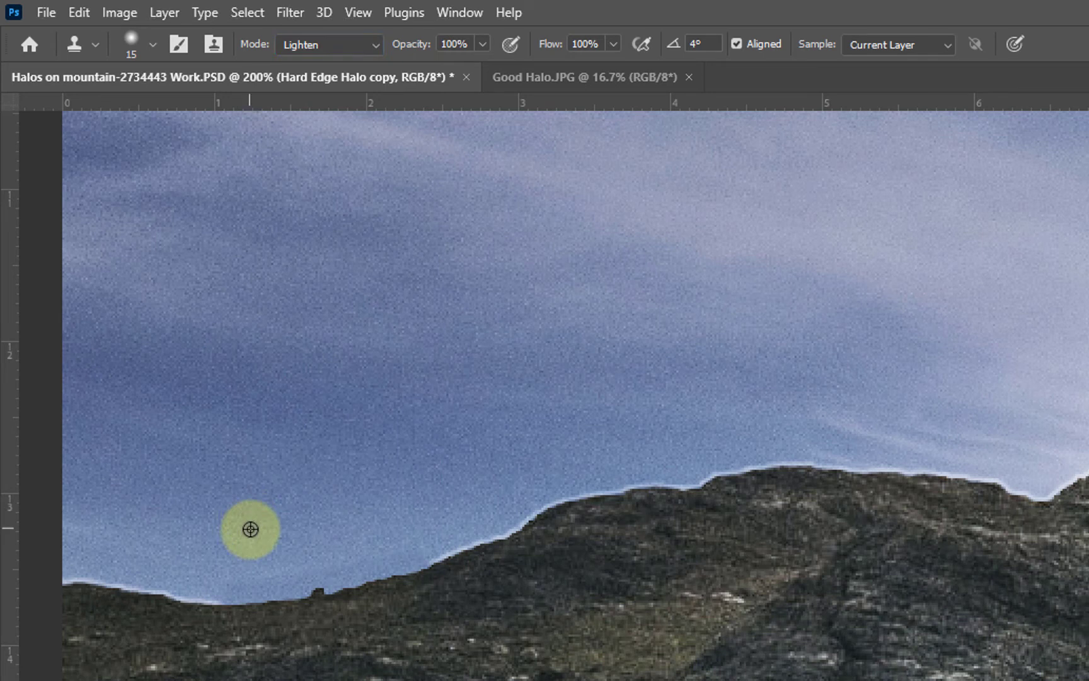
mouse_move(224, 606)
left_mouse_down()
mouse_move(95, 582)
mouse_move(211, 619)
mouse_move(149, 606)
mouse_move(200, 595)
mouse_move(210, 630)
mouse_move(74, 614)
mouse_move(82, 603)
mouse_move(229, 625)
mouse_move(291, 585)
mouse_move(282, 609)
mouse_move(266, 599)
mouse_move(233, 613)
mouse_move(279, 598)
left_mouse_up()
key("ctrl+z")
key("ctrl+shift+z")
key("ctrl+z")
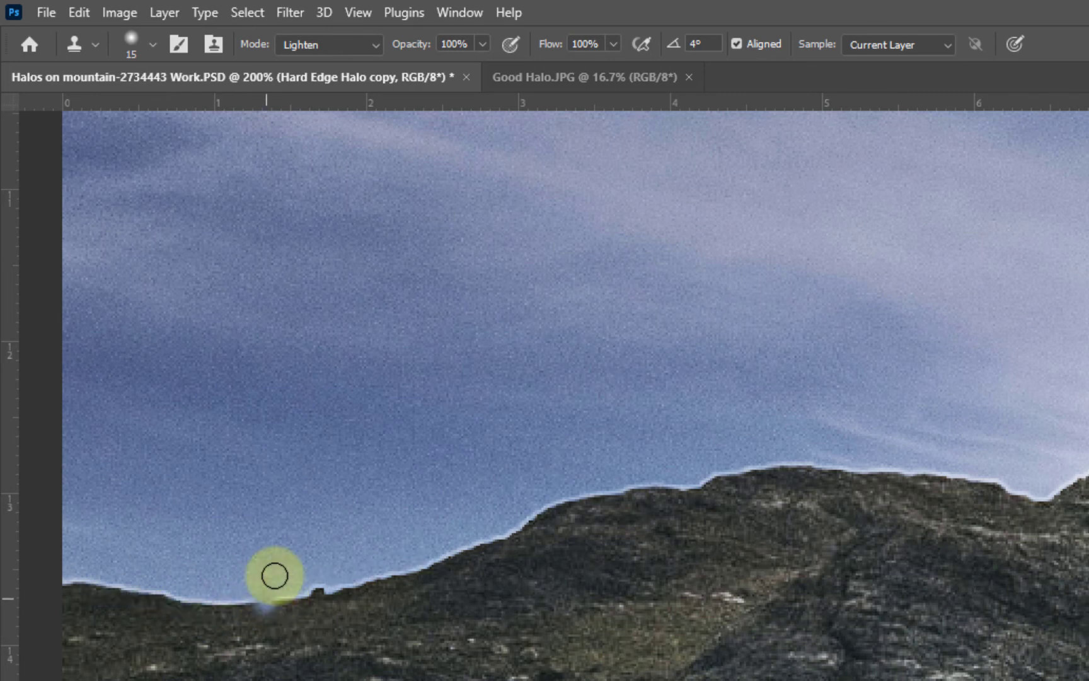
- Set the Clone Stamp's blending mode to Darken and its opacity to 79%
left_click(377, 47)
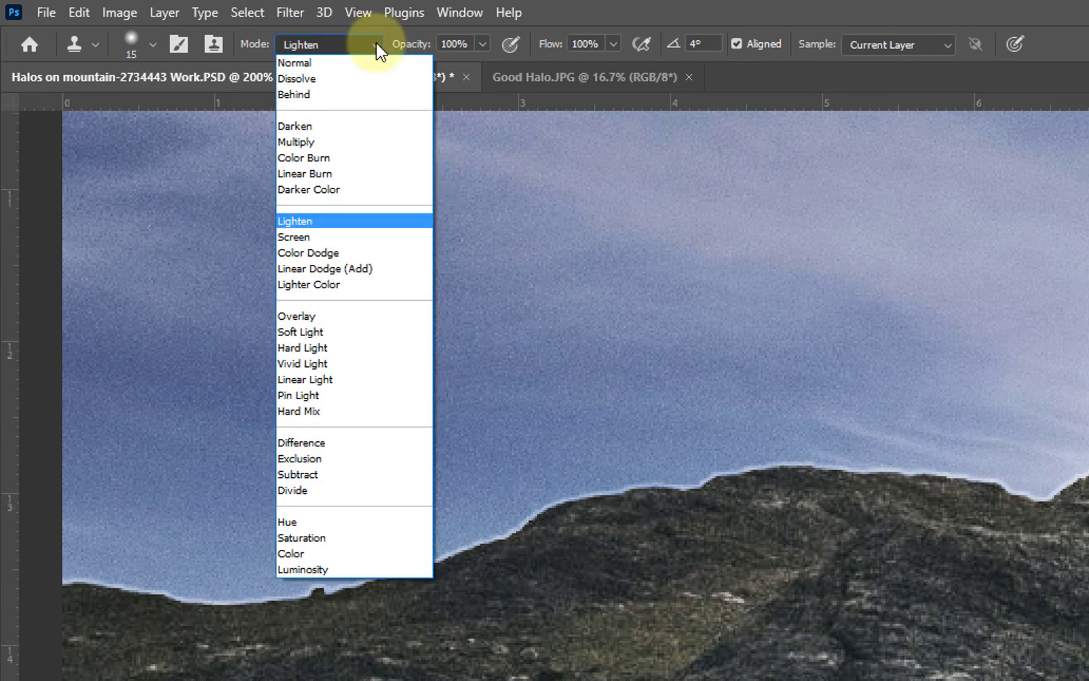
left_click(332, 129)
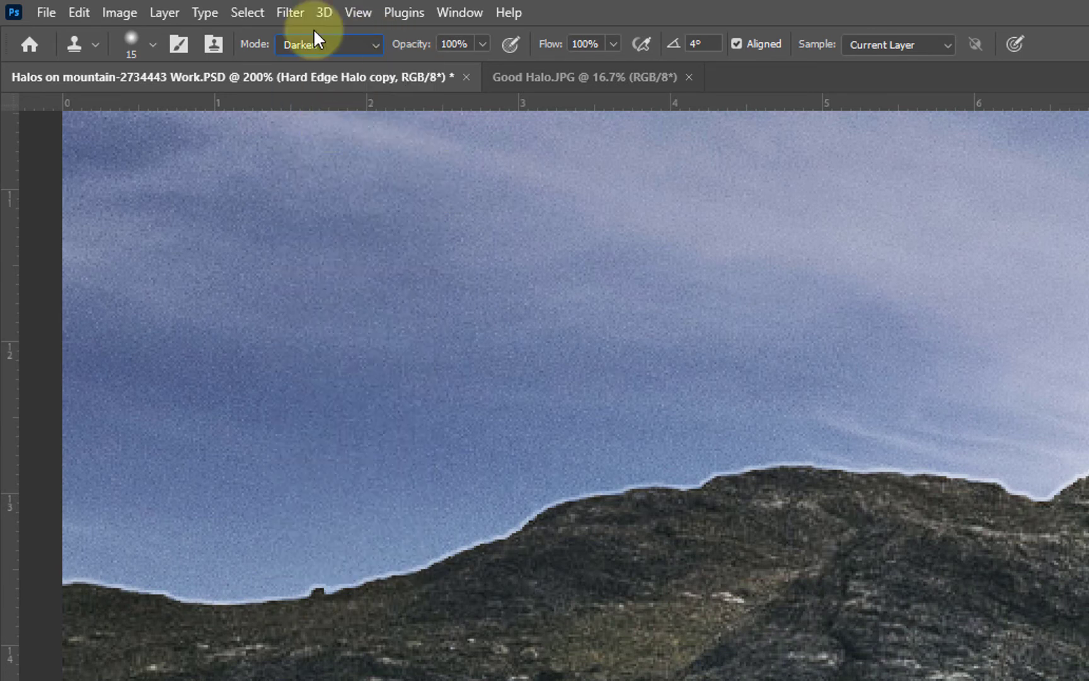
left_click(484, 43)
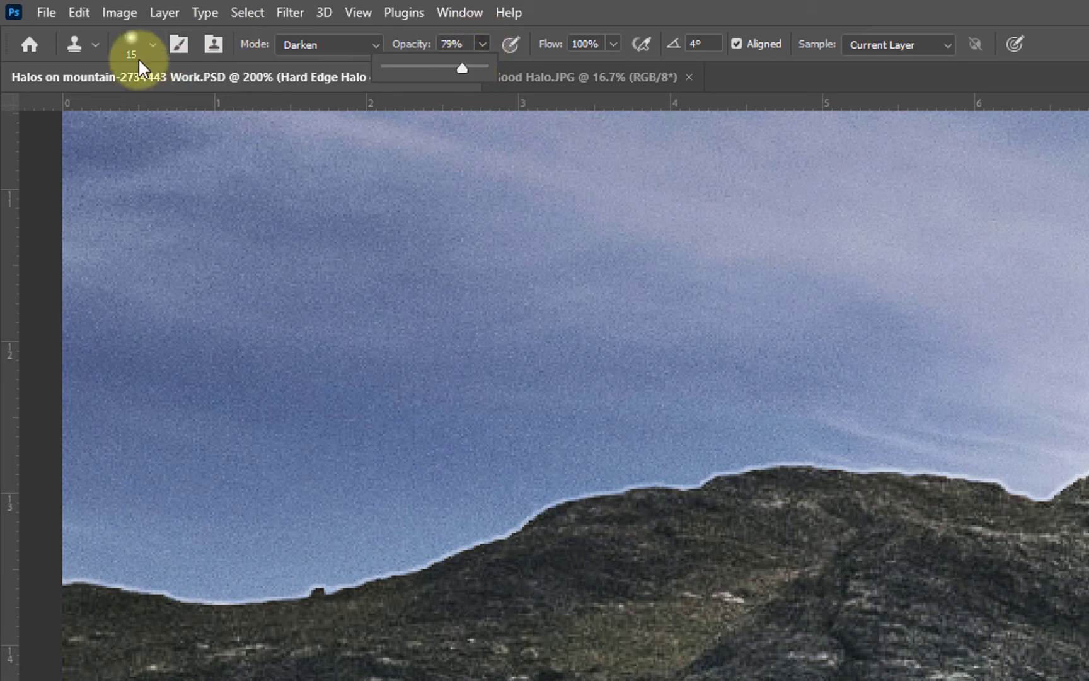
- Set the Clone Stamp brush hardness to 0%
left_click(153, 43)
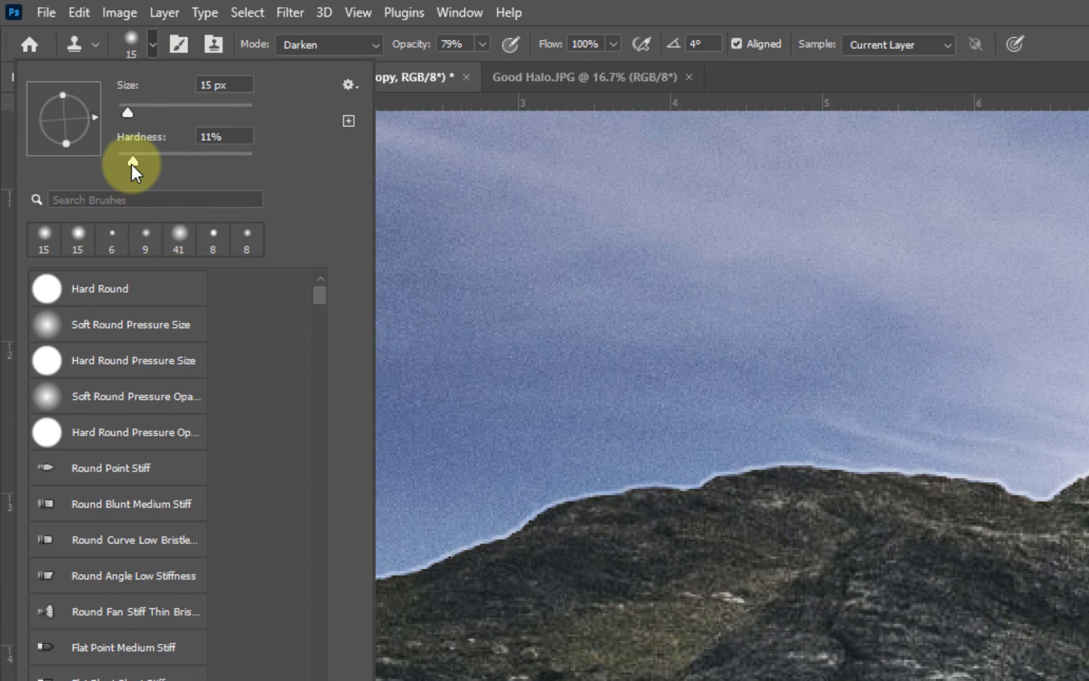
left_click_drag(130, 162, 119, 160)
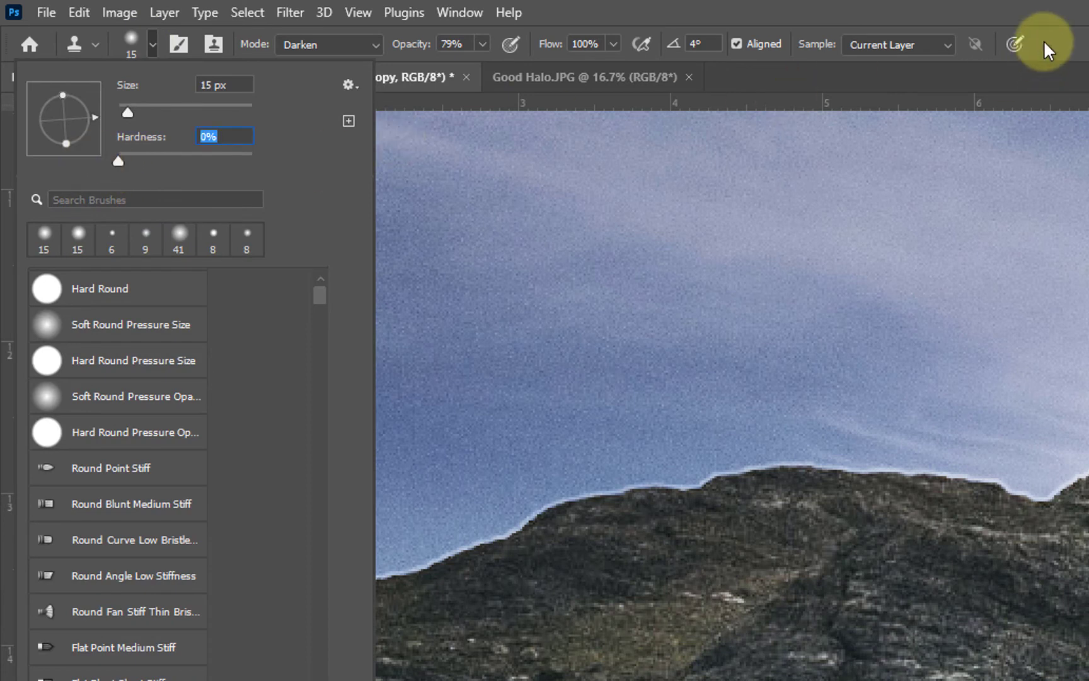
left_click(1049, 35)
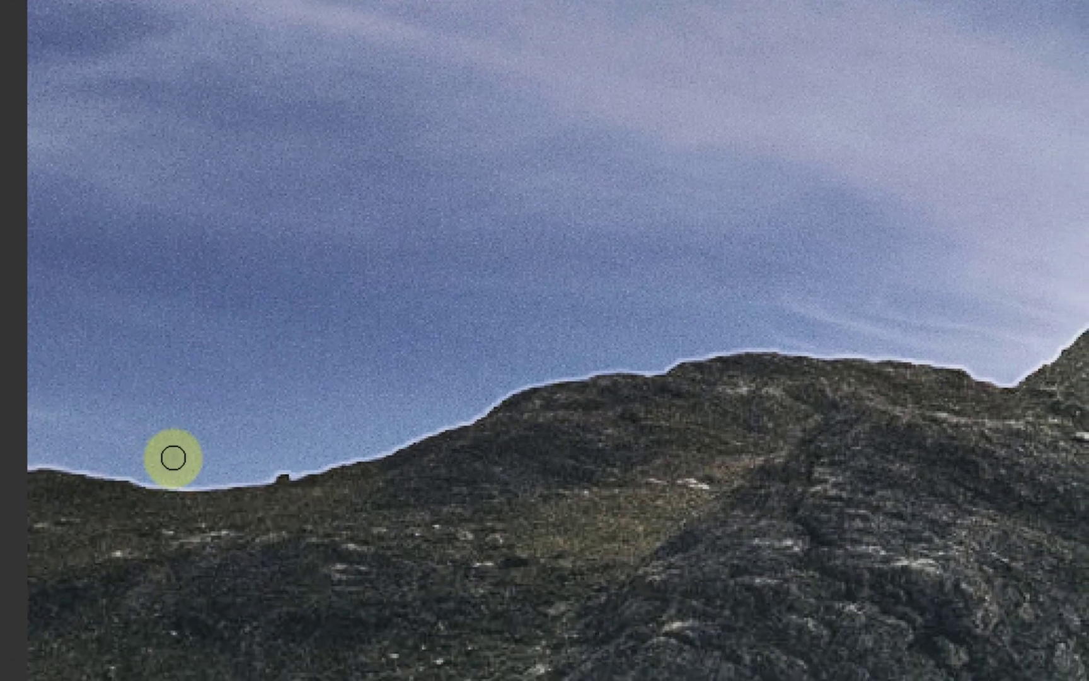
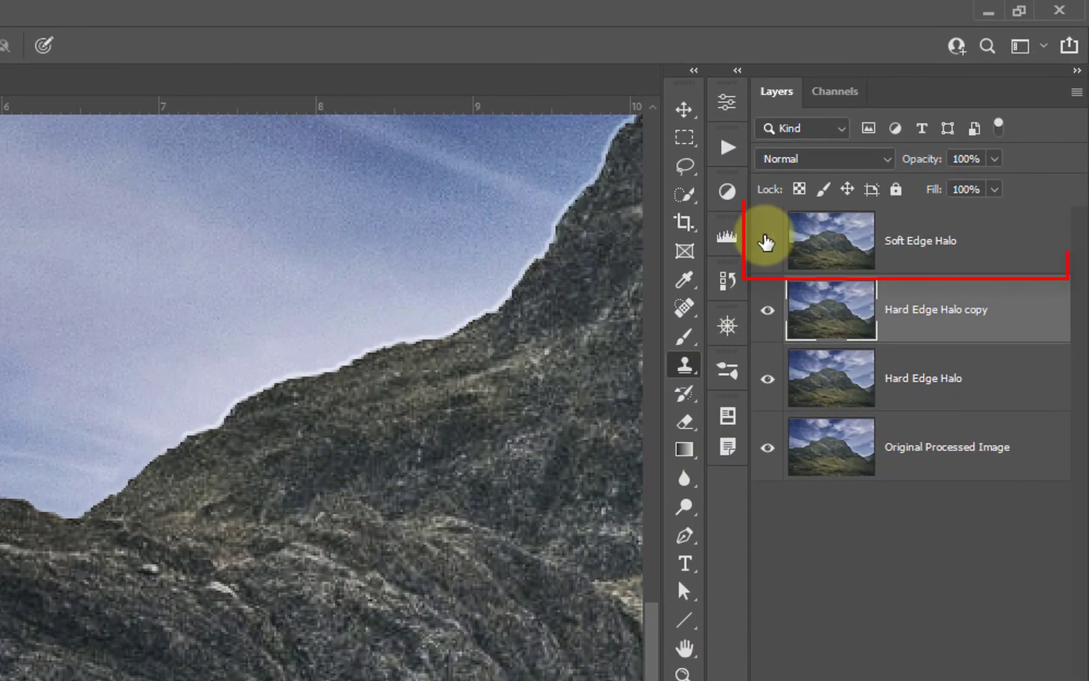
- Show the Soft Edge Halo layer and examine the soft halo along the whole mountain ridge at several magnifications
left_click(767, 242)
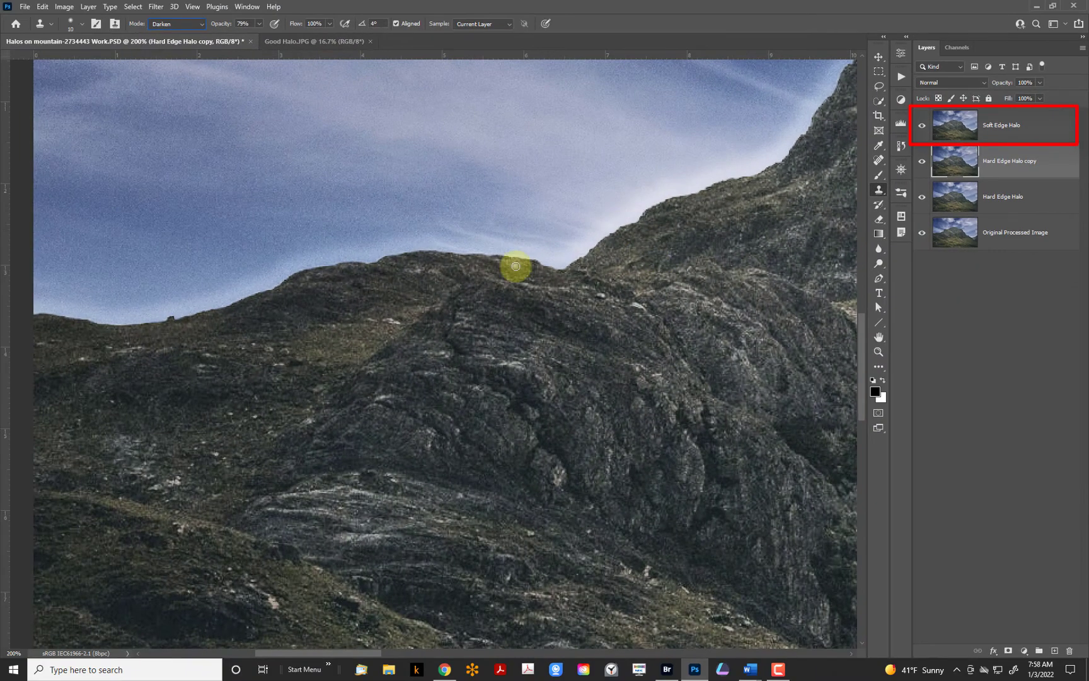
key("ctrl+minus")
left_click_drag(639, 323, 430, 311)
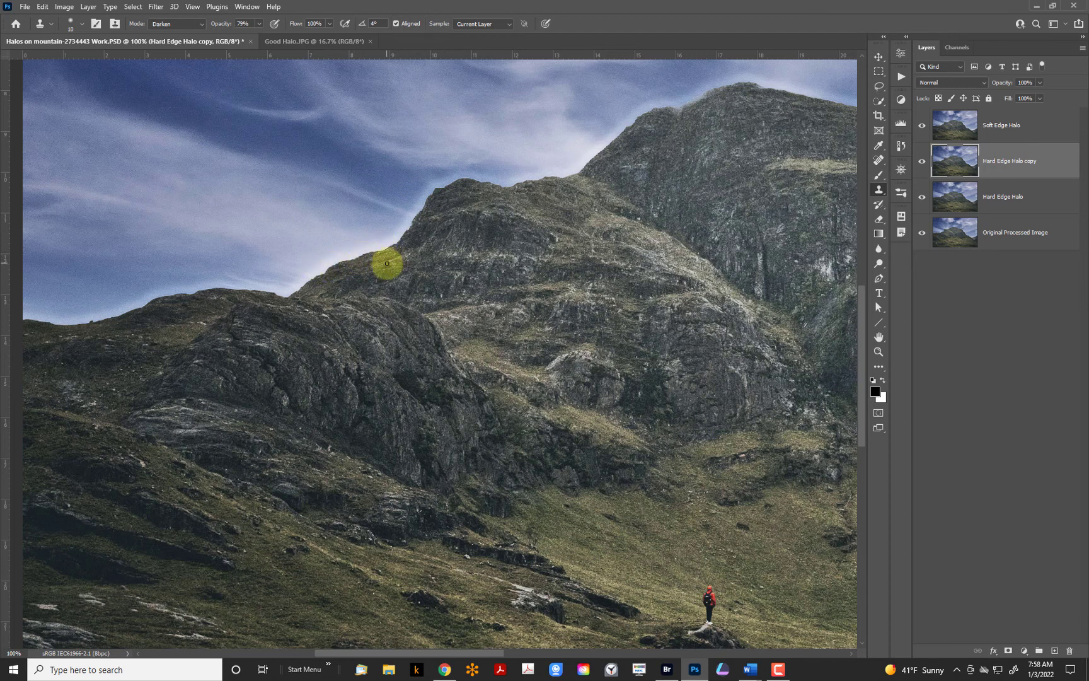
key("ctrl+minus")
key("ctrl+minus")
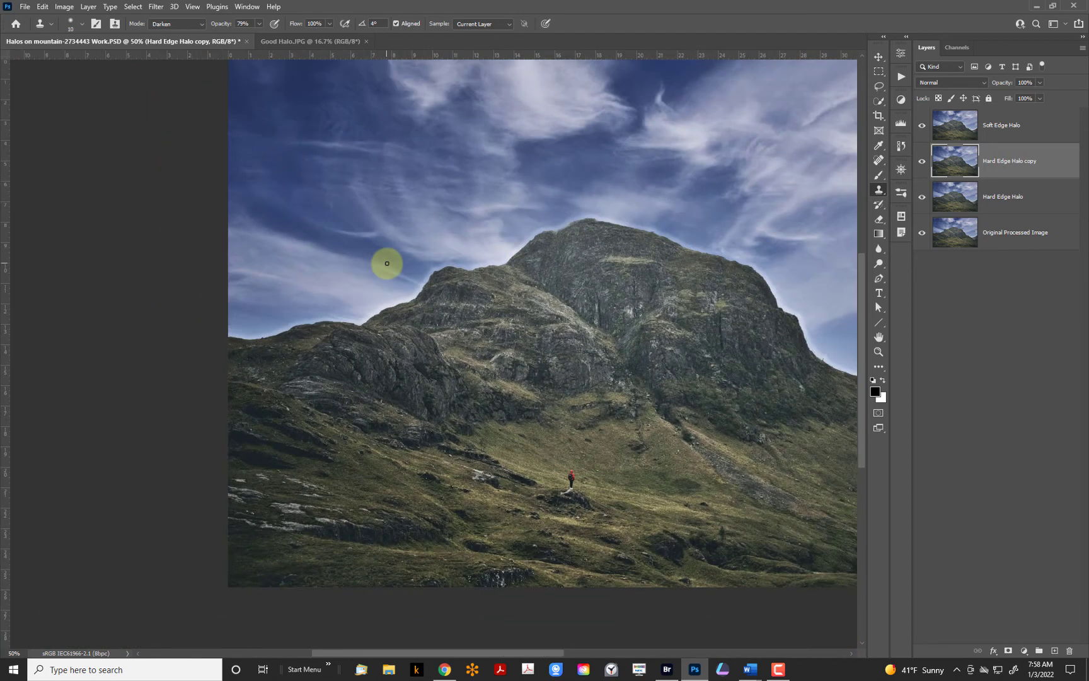
scroll(396, 286, "up", 1)
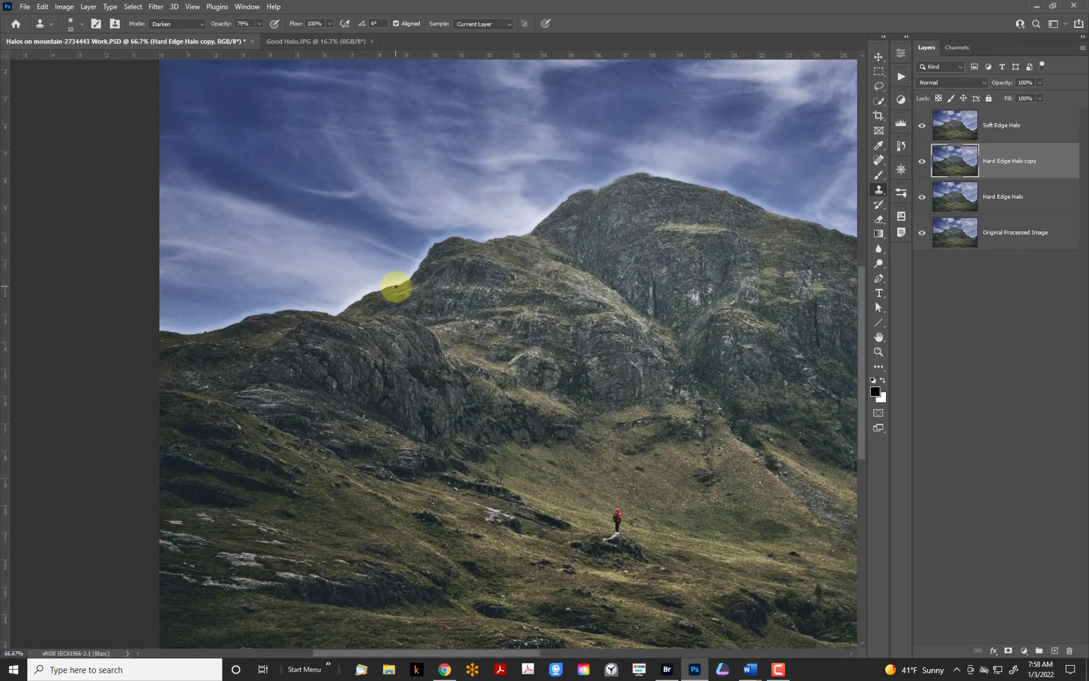
key("ctrl+0")
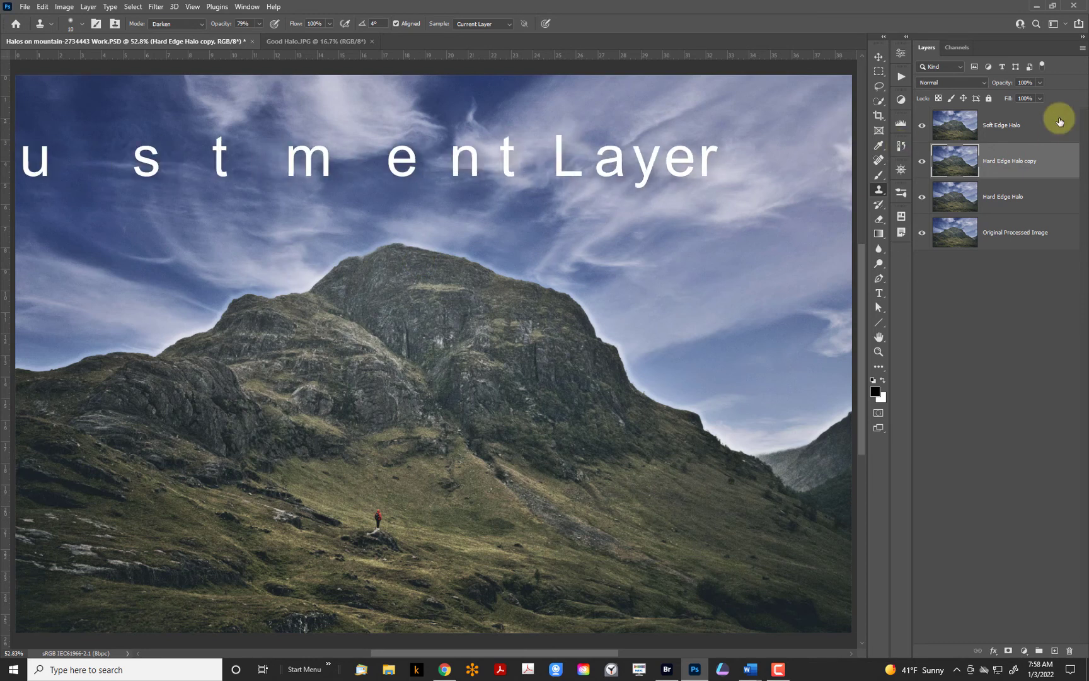
- Add a Curves adjustment layer named "Halo Retouch" above the Soft Edge Halo layer
left_click(1034, 123)
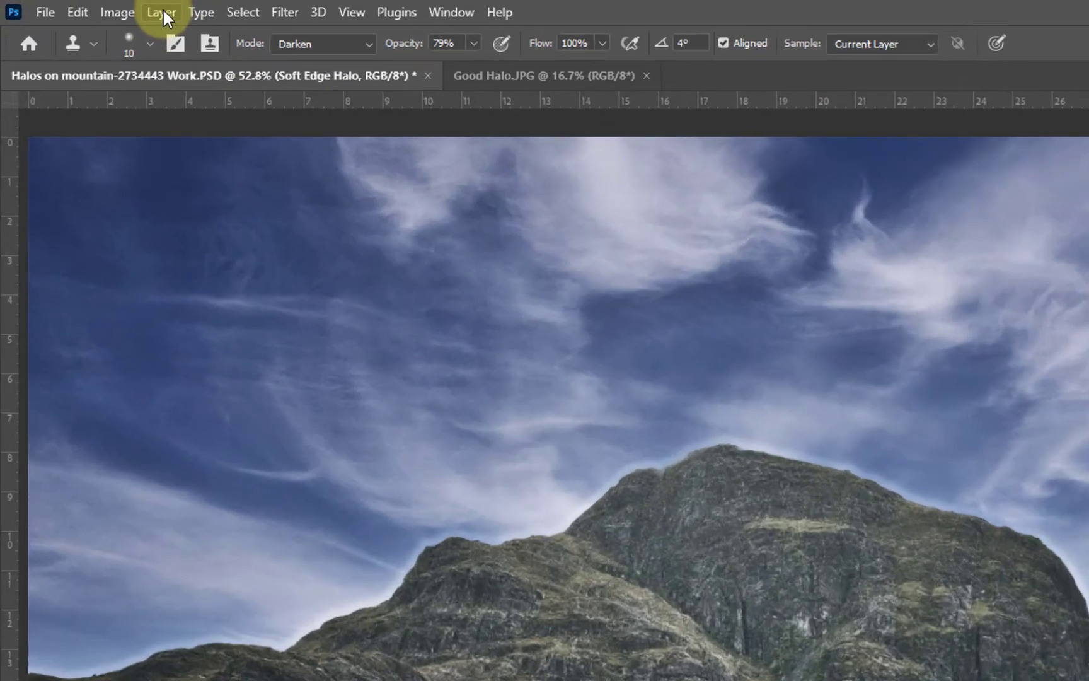
left_click(89, 7)
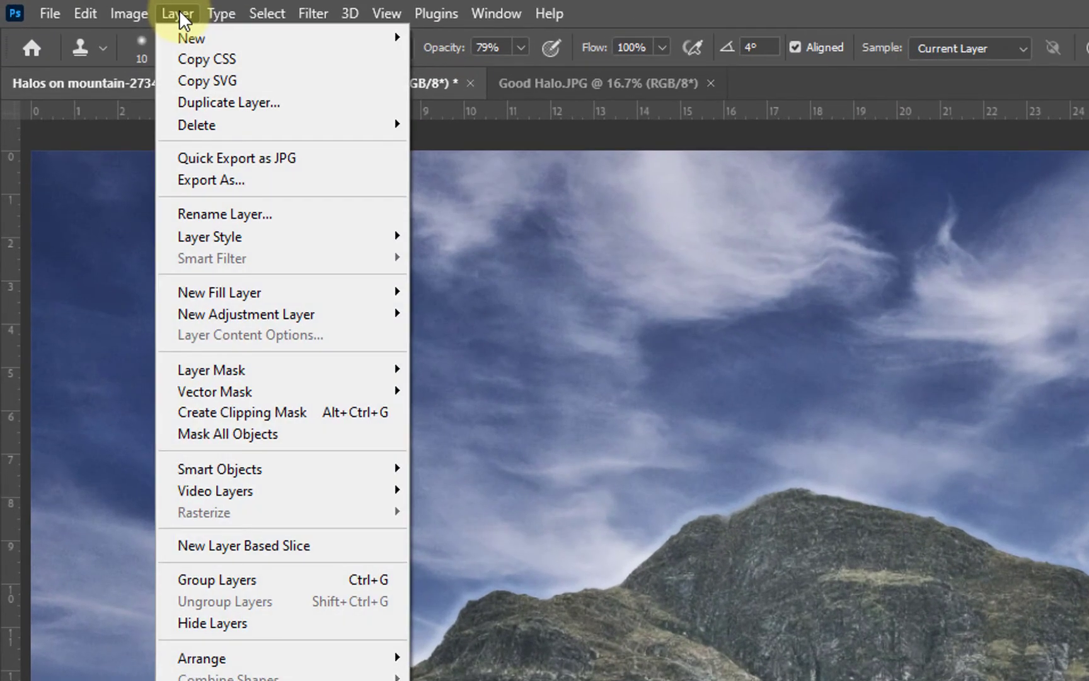
mouse_move(357, 320)
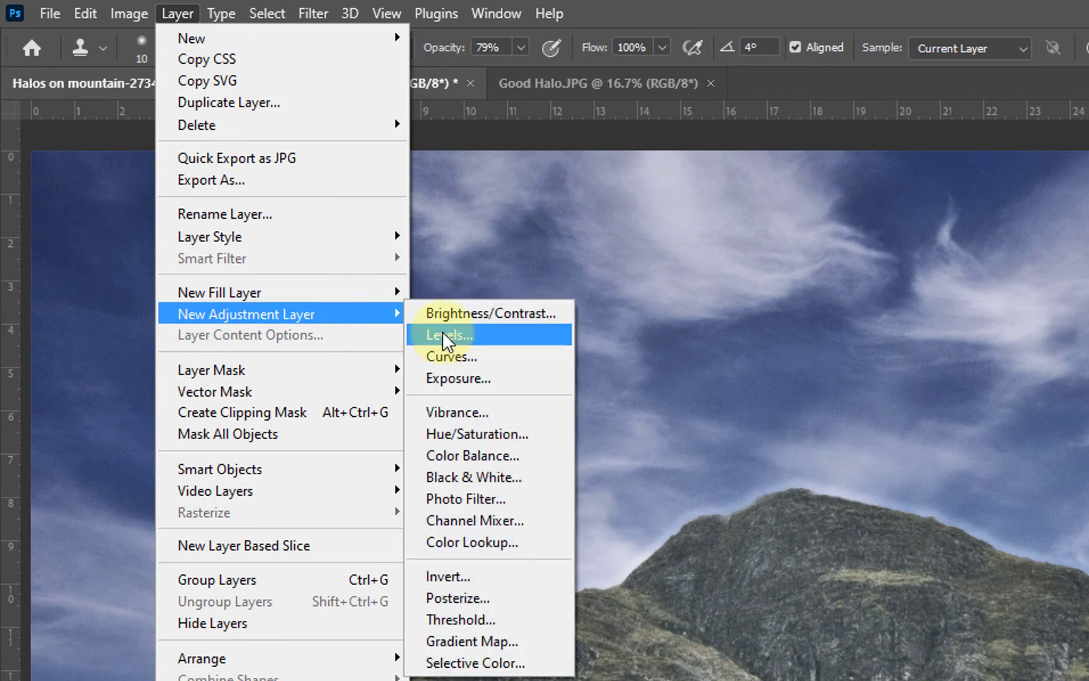
left_click(504, 357)
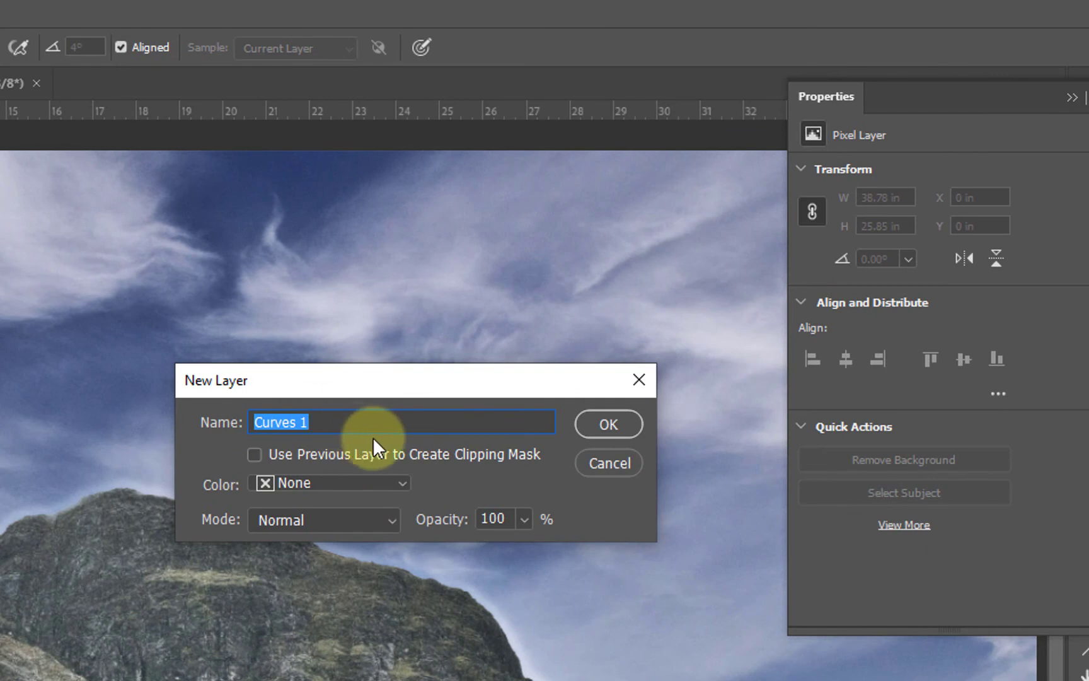
type("Halo Retouch")
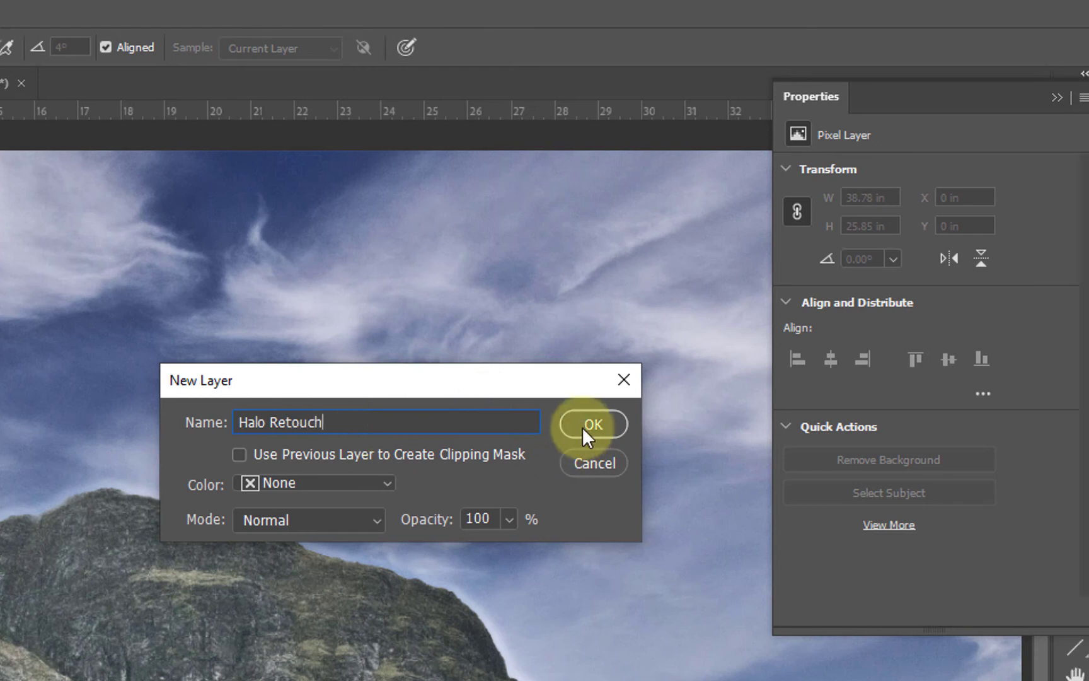
left_click(607, 425)
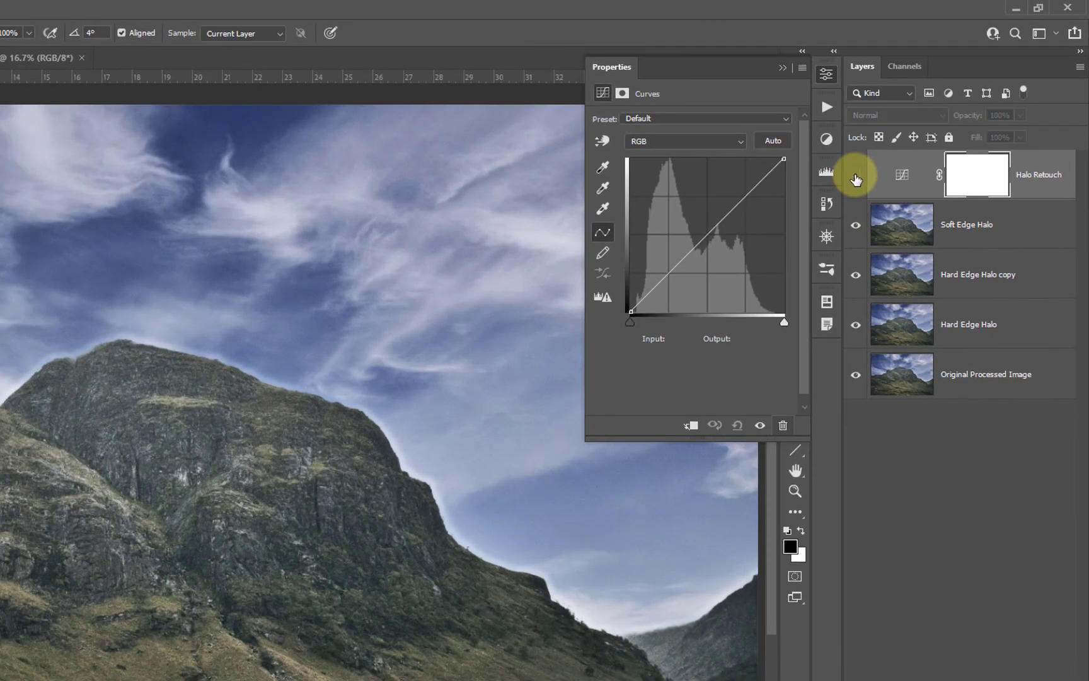
- Compare the image with the unadjusted Halo Retouch layer hidden and shown
left_click(855, 176)
left_click(856, 177)
left_click(856, 176)
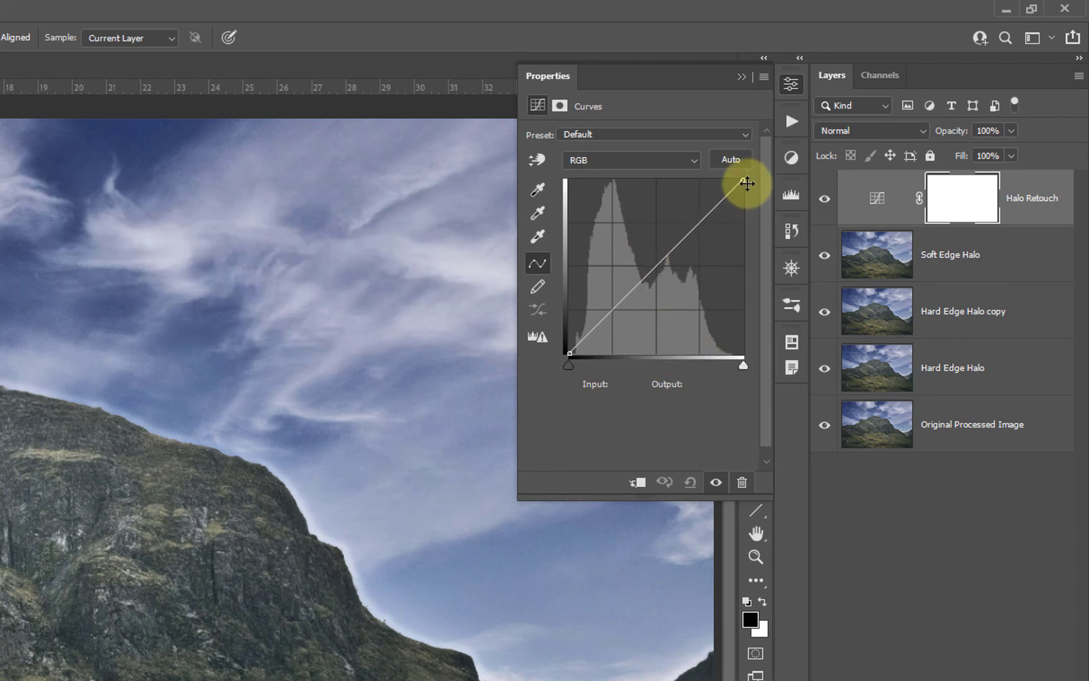
- Darken the Halo Retouch curve by lowering the white point to output 211 and mapping input 130 to output 99, comparing before and after
left_click_drag(744, 183, 752, 213)
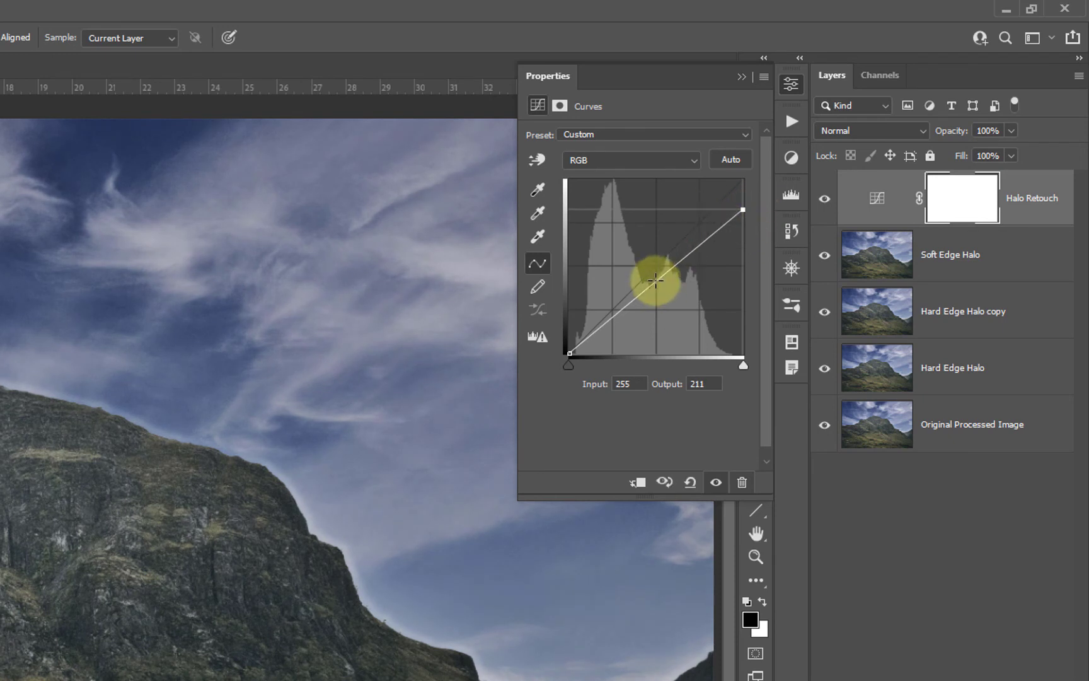
left_click_drag(655, 281, 658, 285)
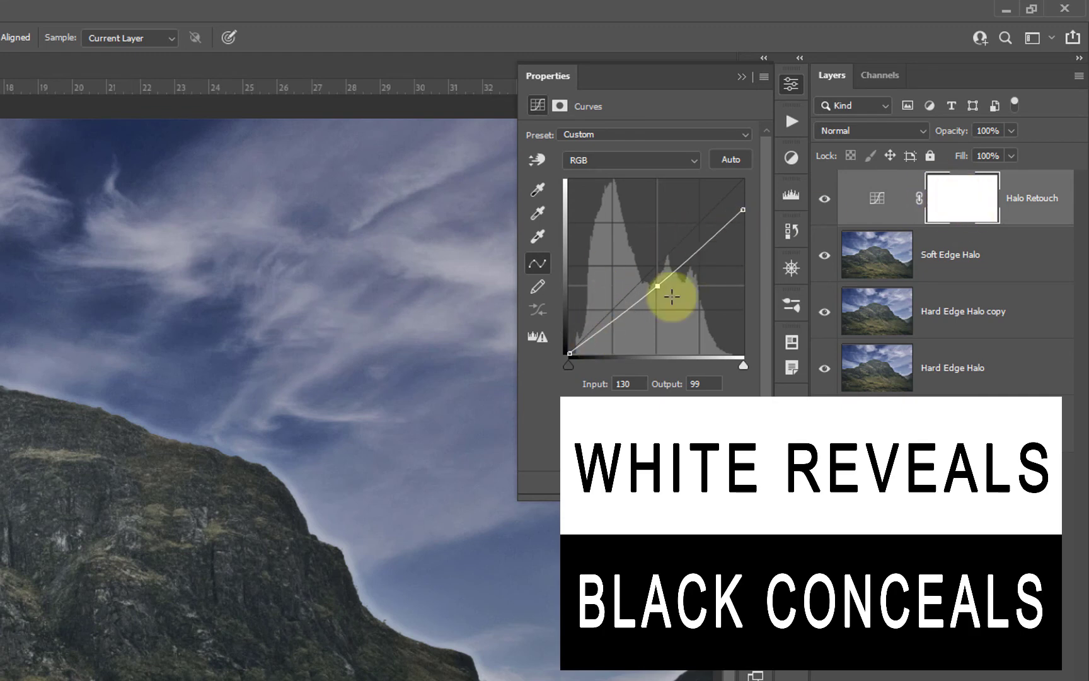
left_click(824, 201)
left_click(824, 201)
left_click(824, 201)
left_click(824, 200)
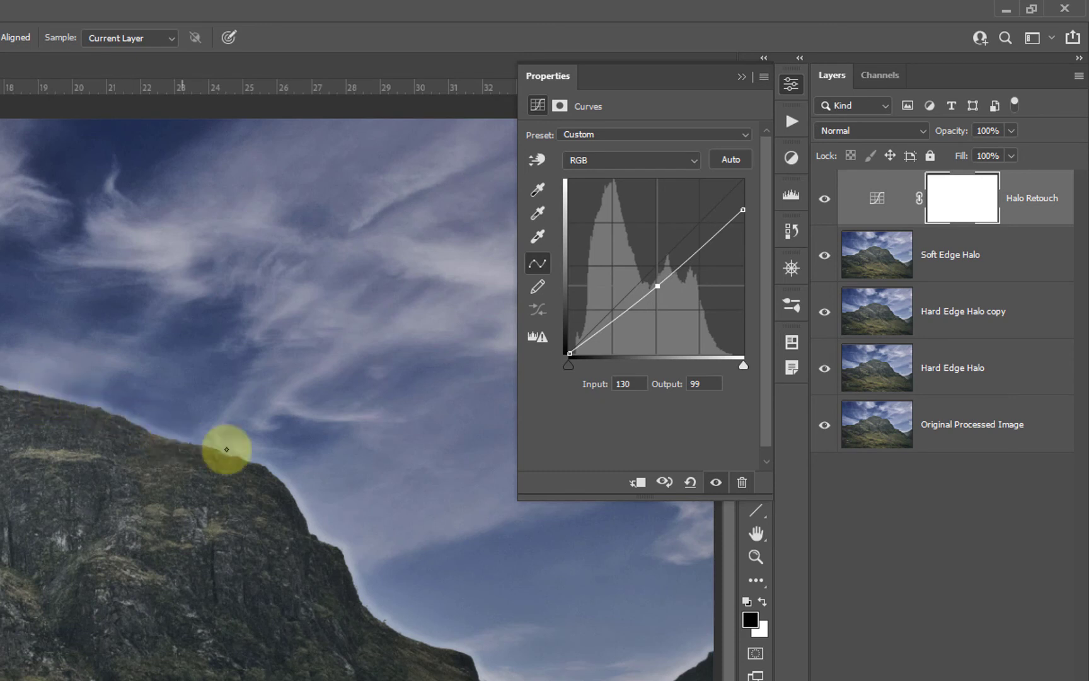
- Invert the Halo Retouch layer mask so that it is filled with black
left_click(952, 197)
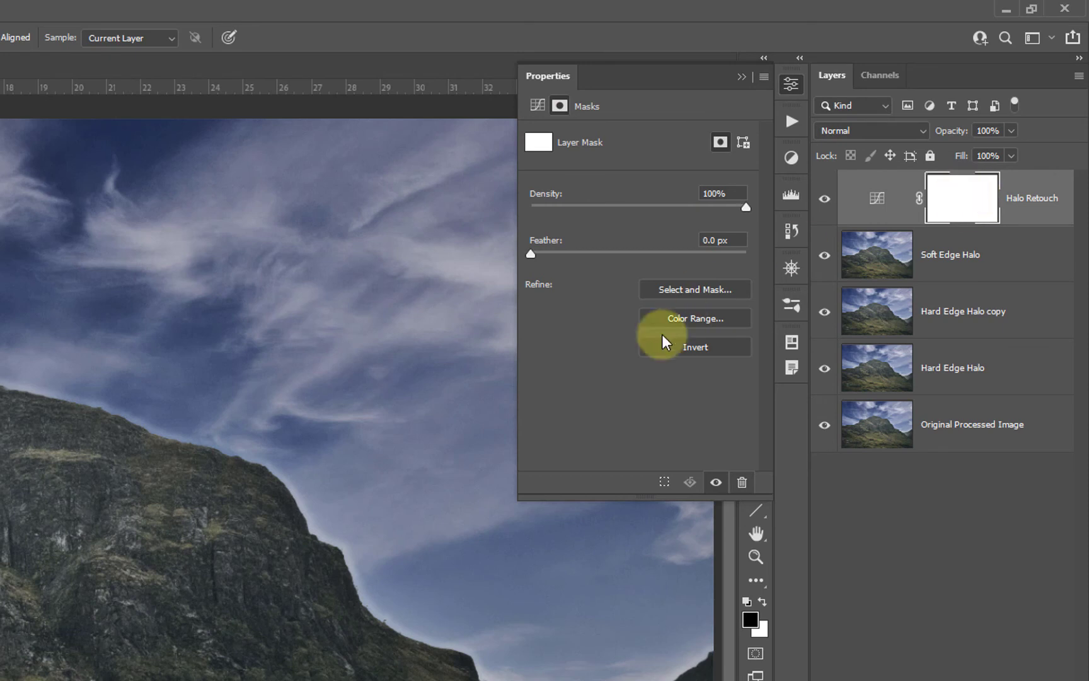
left_click(694, 347)
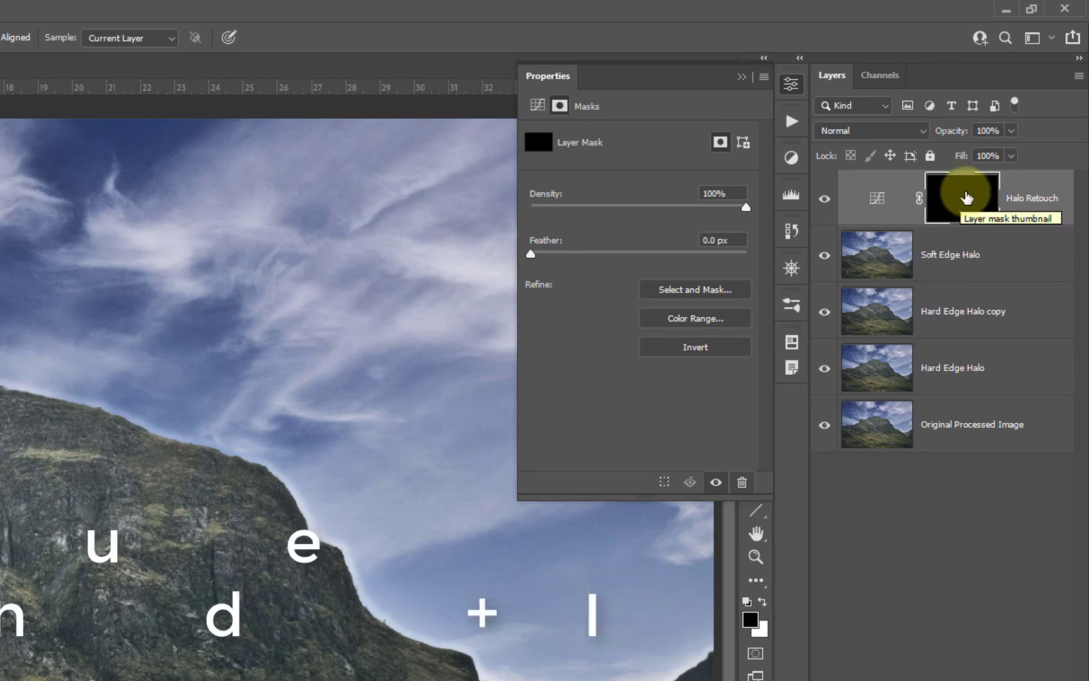
key("ctrl+i")
key("ctrl+i")
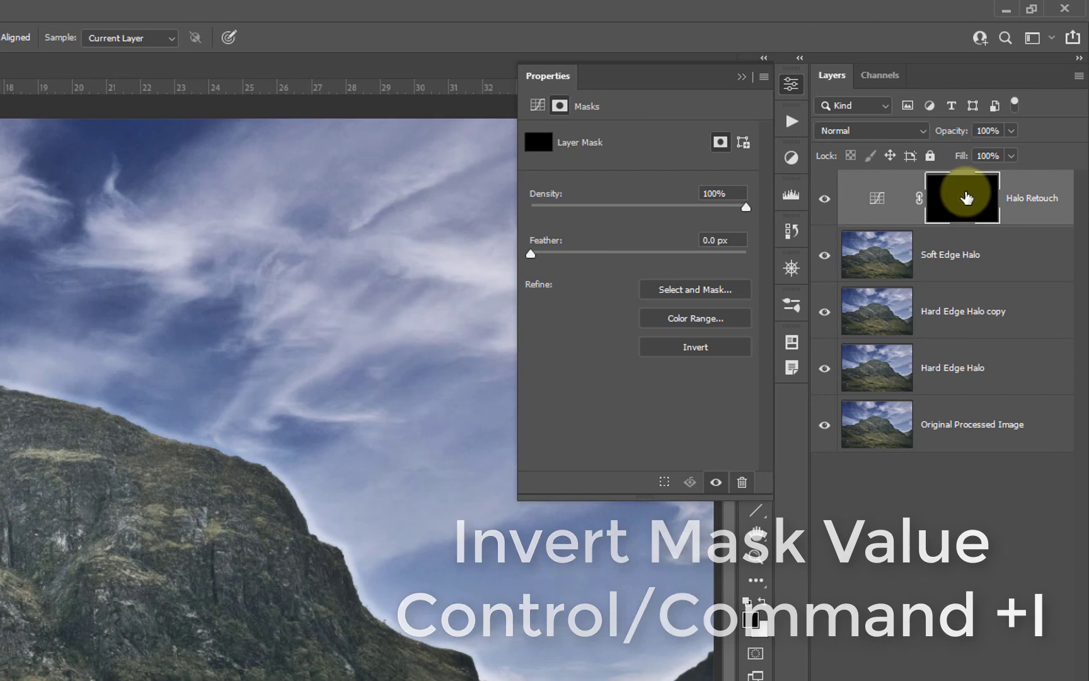
key("ctrl+i")
key("ctrl+i")
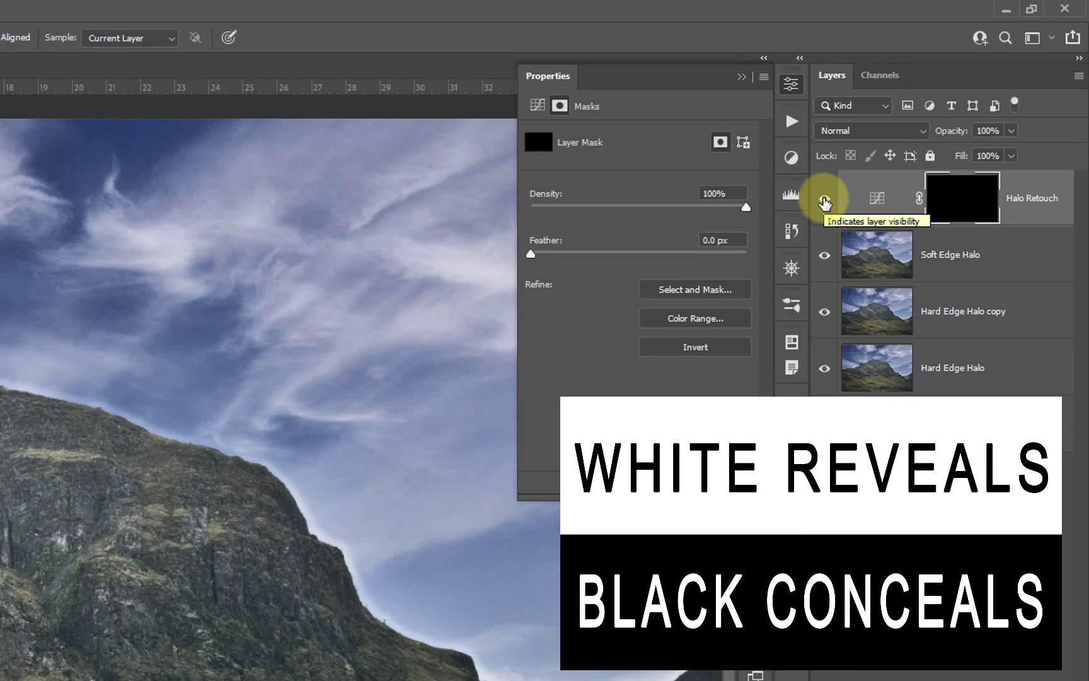
- Check the effect of the black mask by hiding and showing the Halo Retouch layer
left_click(824, 201)
left_click(824, 202)
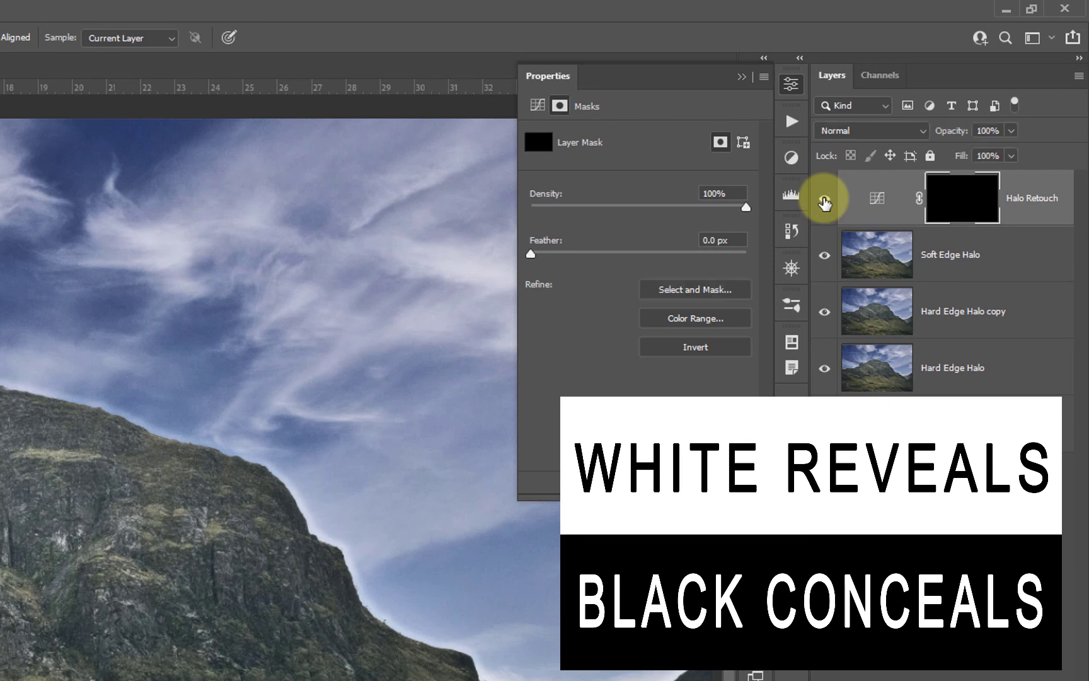
left_click(824, 202)
left_click(824, 201)
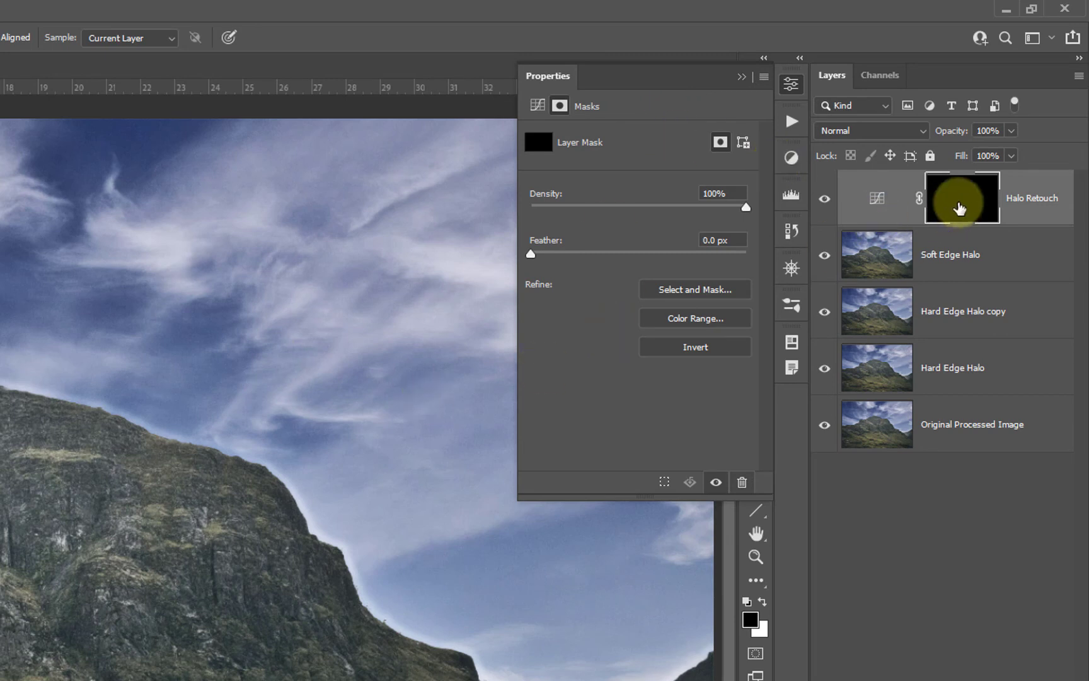
- Activate the Brush tool with white as the foreground color and black as the background color
left_click(742, 76)
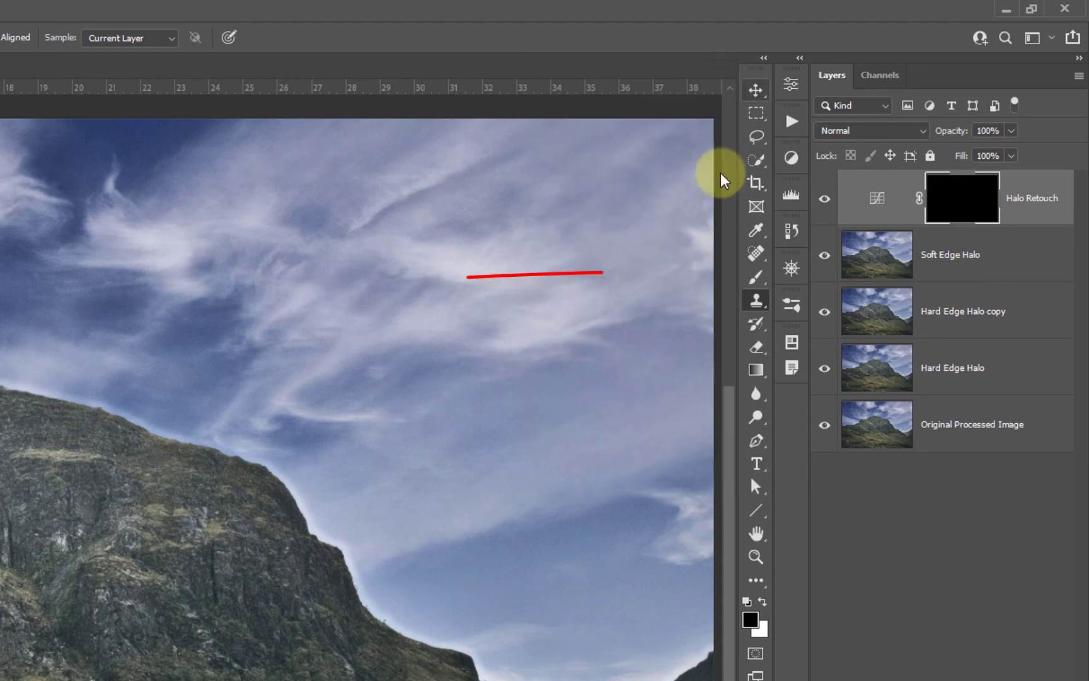
left_click(756, 279)
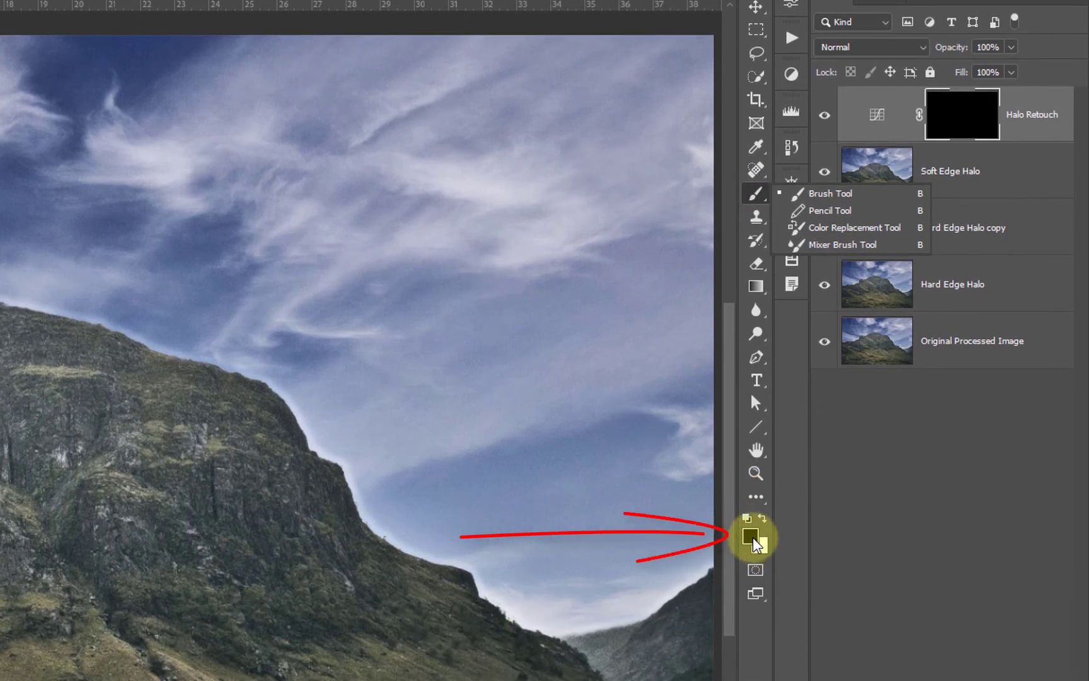
key("d")
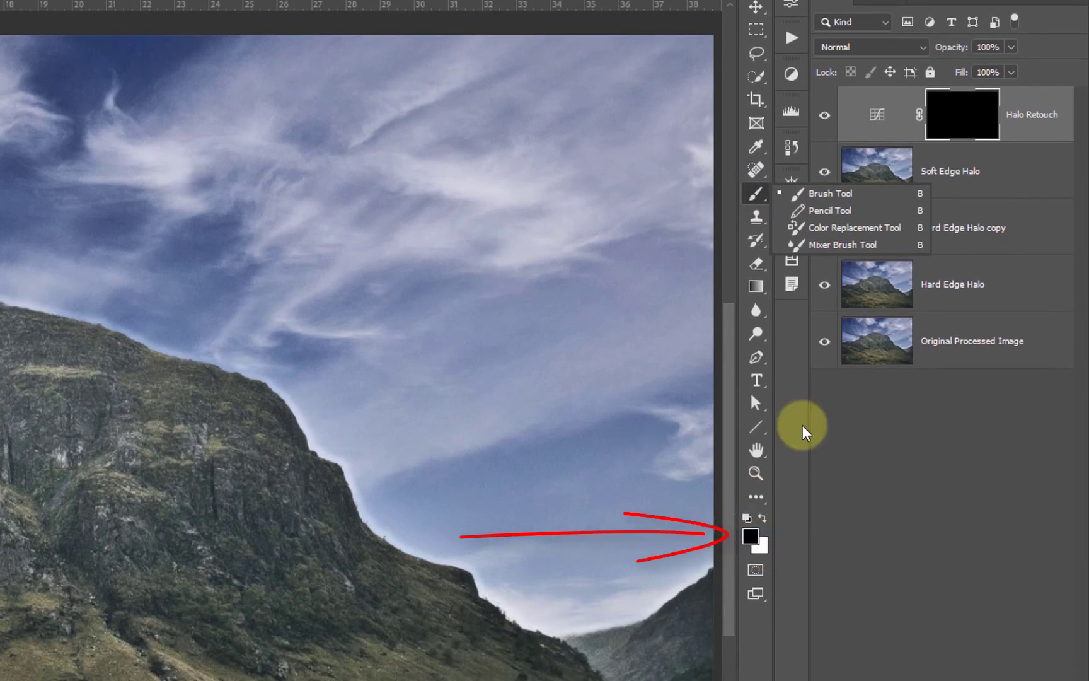
left_click(763, 519)
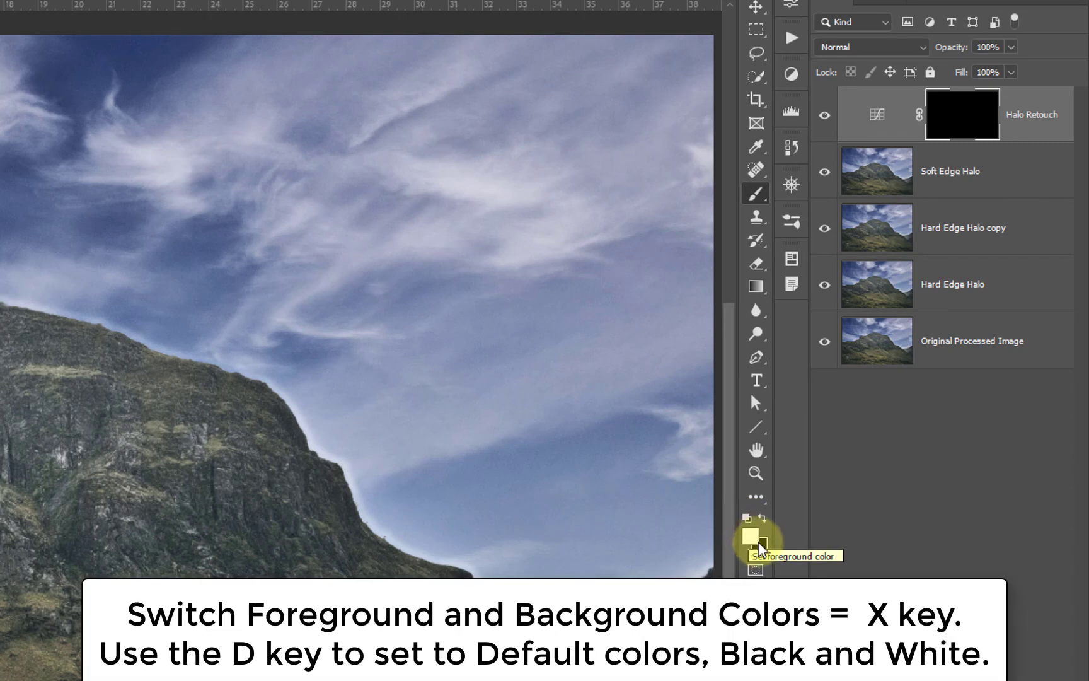
key("x")
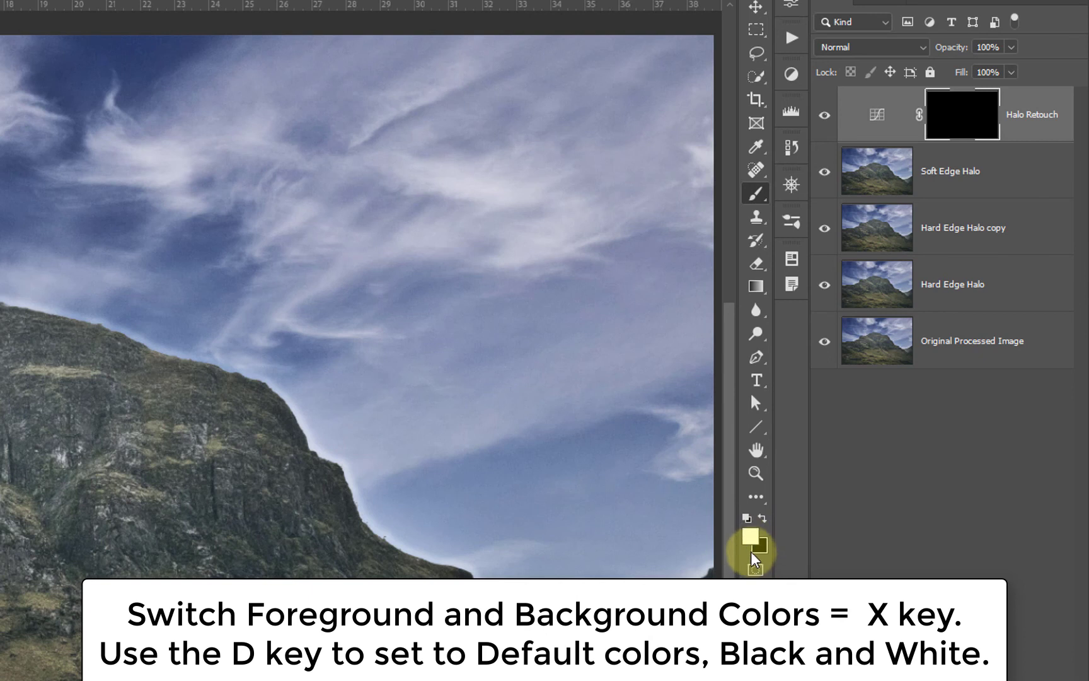
key("x")
key("x")
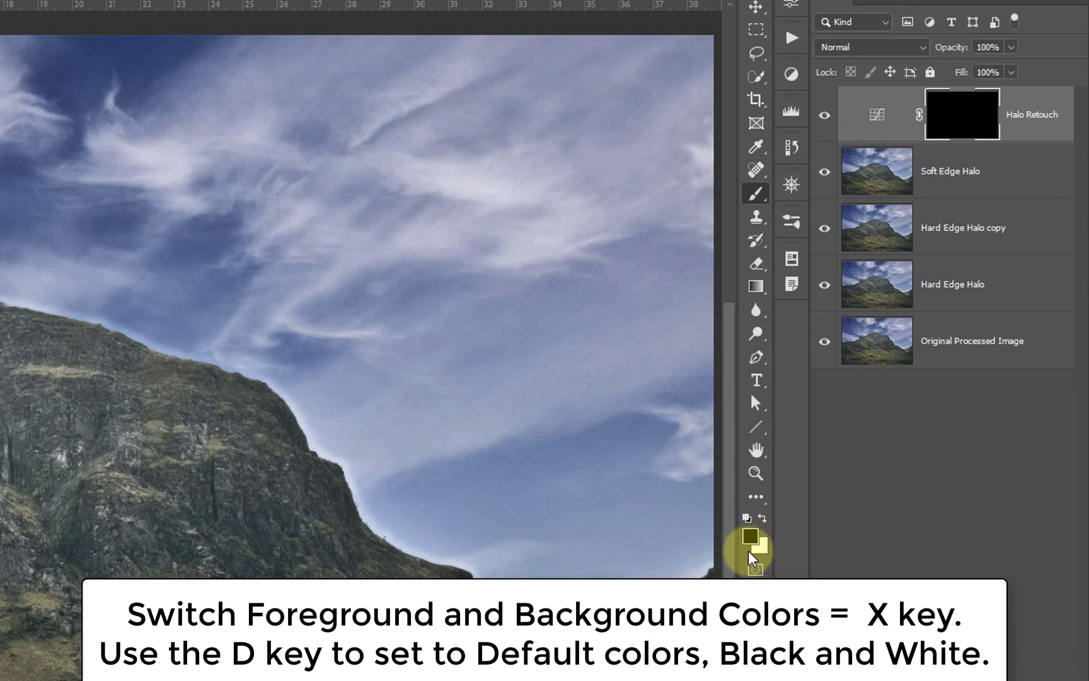
key("x")
key("d")
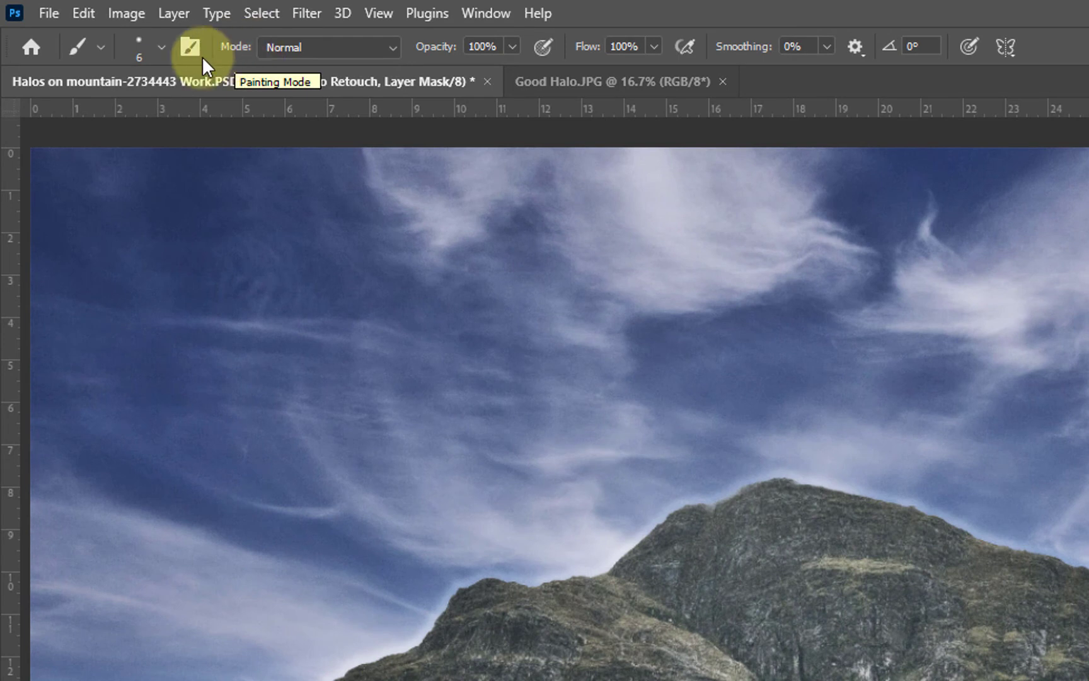
- Set the brush hardness to 0% and enlarge the brush to 35 px
left_click(160, 49)
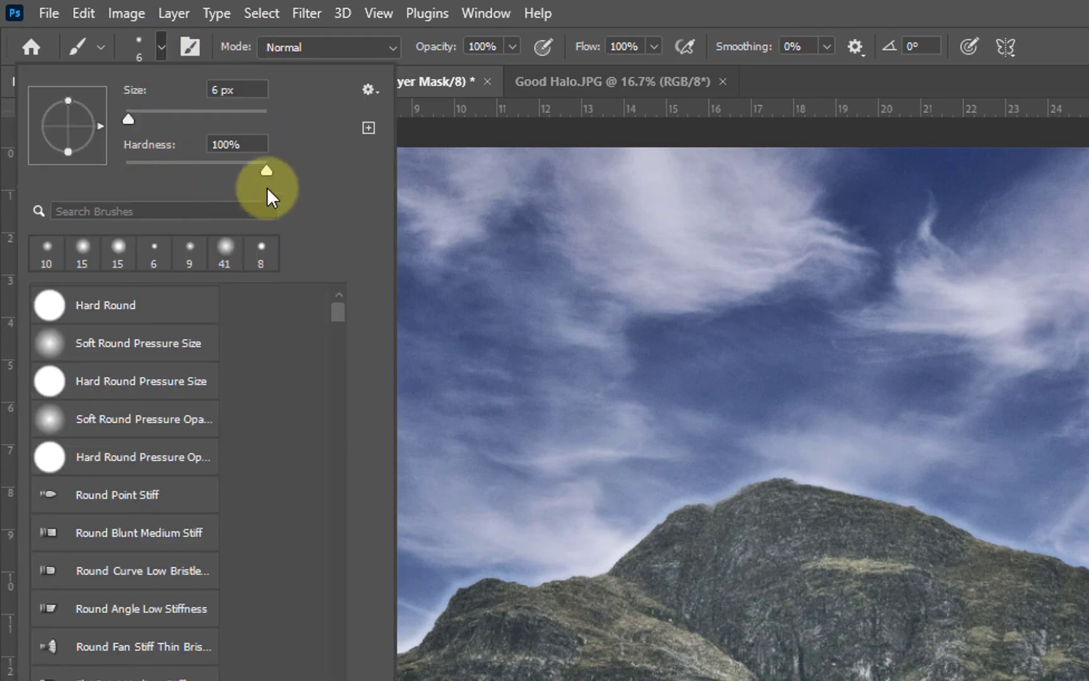
left_click_drag(264, 171, 183, 173)
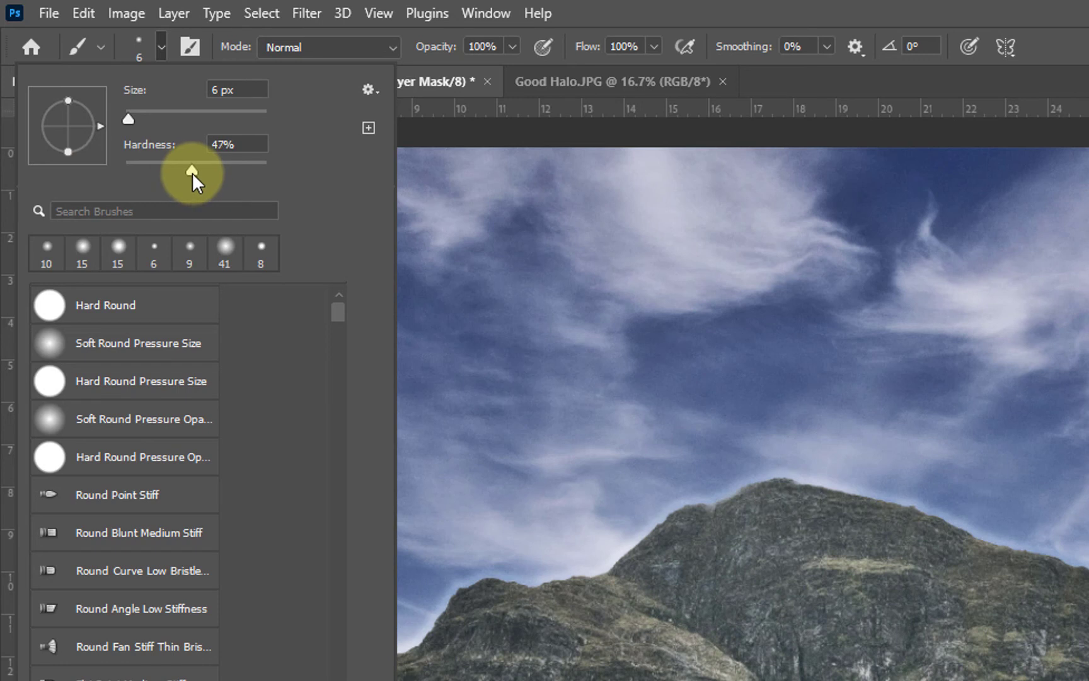
left_click_drag(191, 172, 125, 171)
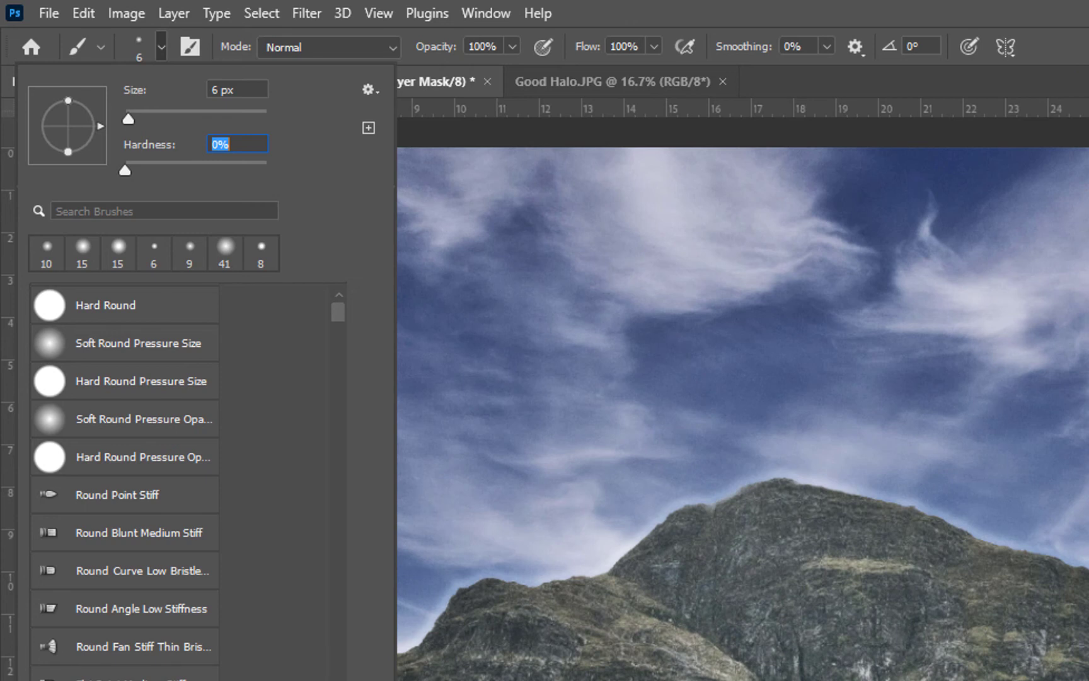
key("Return")
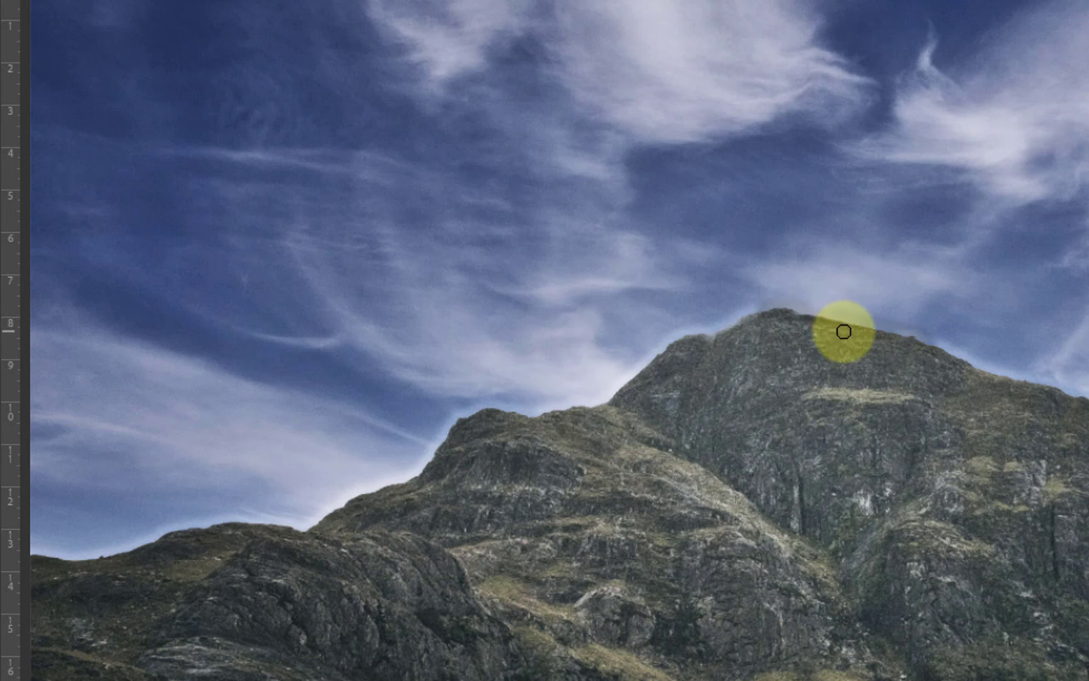
scroll(844, 332, "up", 3)
left_click_drag(844, 312, 844, 430)
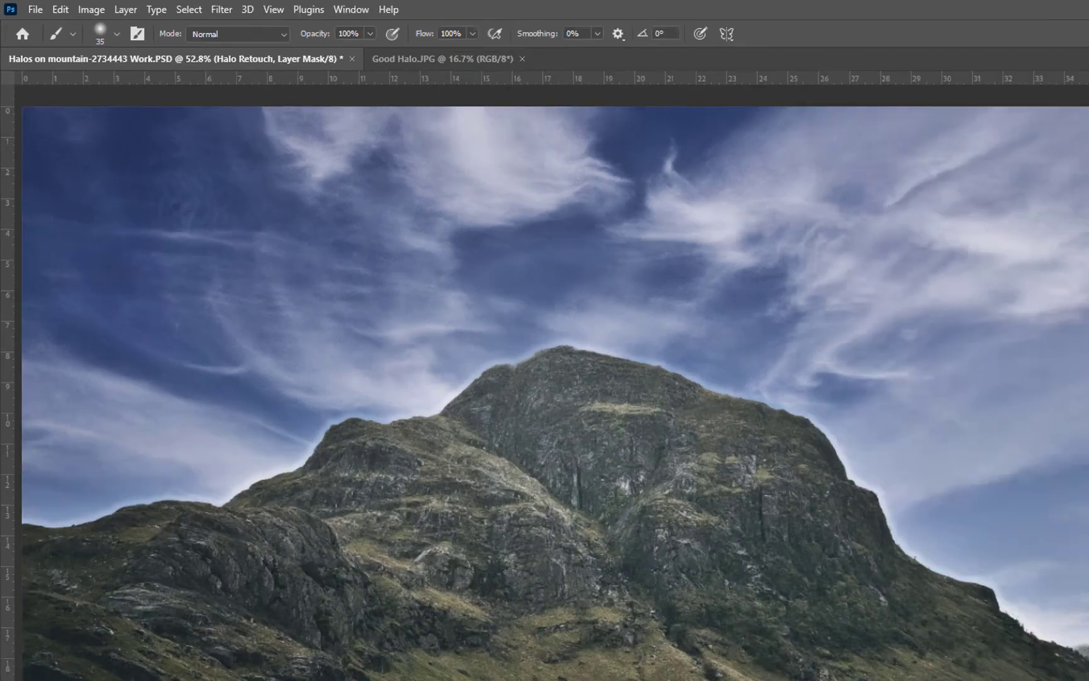
- Select the entire sky above the mountain ridge with the Quick Selection tool
left_click(876, 103)
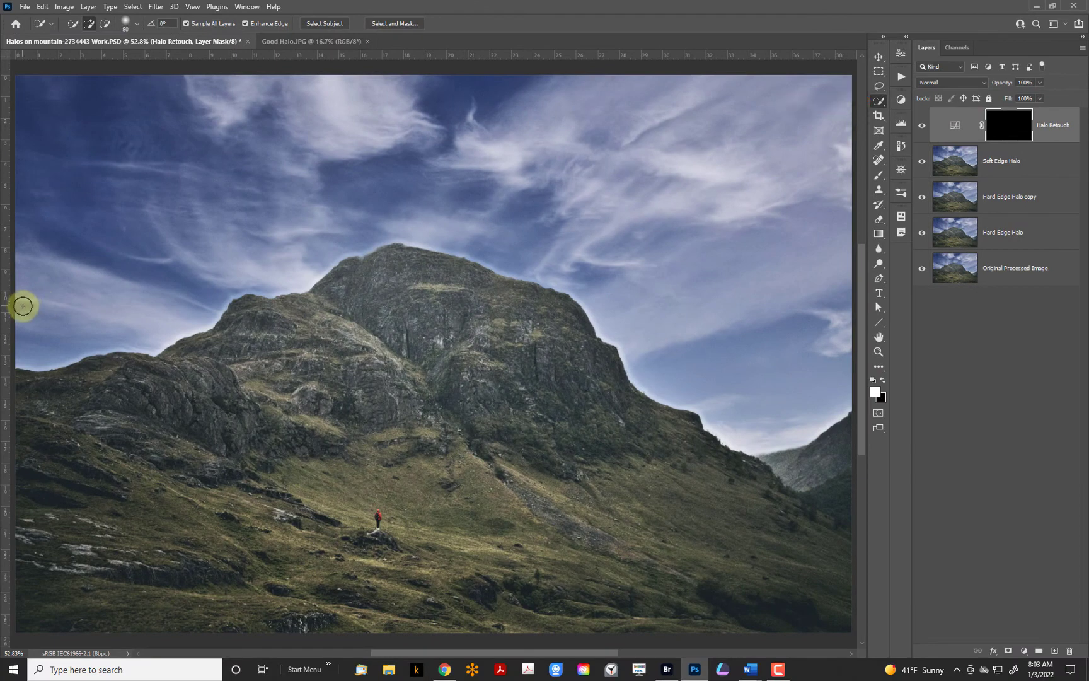
mouse_move(23, 306)
left_mouse_down()
mouse_move(131, 273)
mouse_move(222, 214)
mouse_move(201, 219)
left_mouse_up()
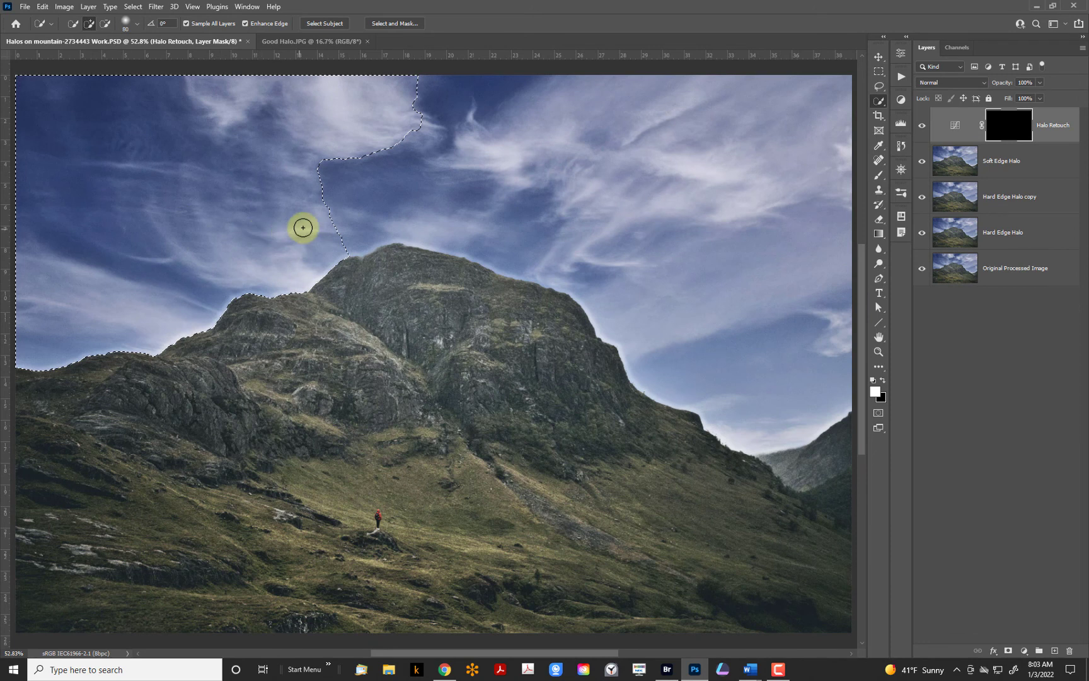
mouse_move(301, 226)
left_mouse_down()
mouse_move(328, 234)
mouse_move(388, 216)
mouse_move(574, 263)
mouse_move(635, 363)
mouse_move(594, 335)
left_mouse_up()
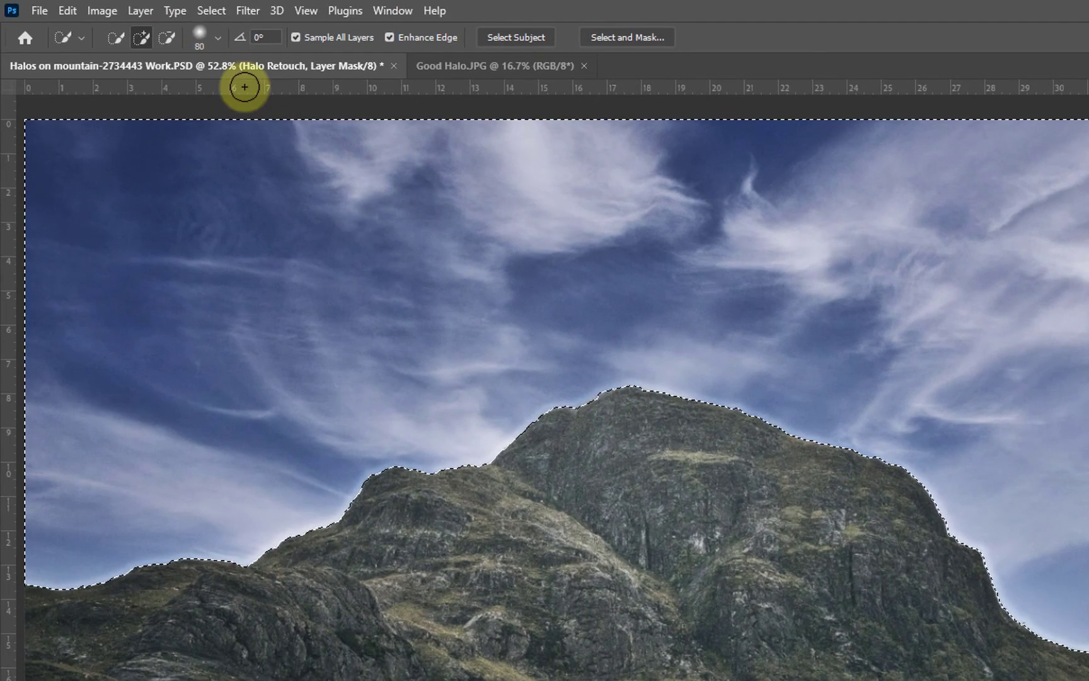
- Save the sky selection as a new channel named "Sky"
left_click(214, 15)
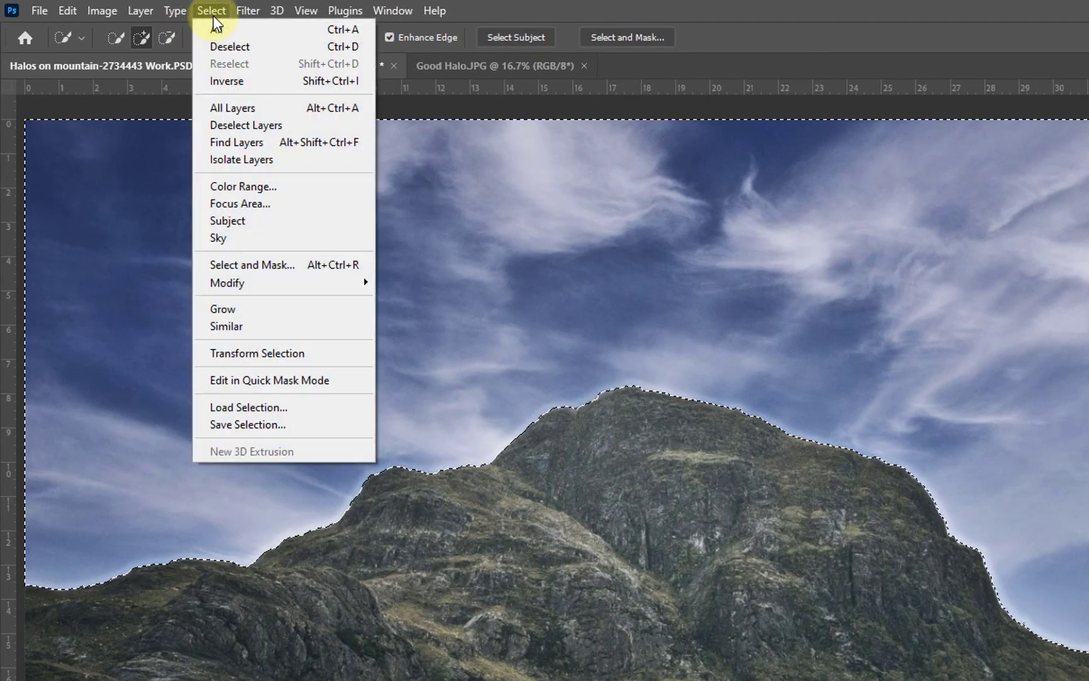
left_click(268, 424)
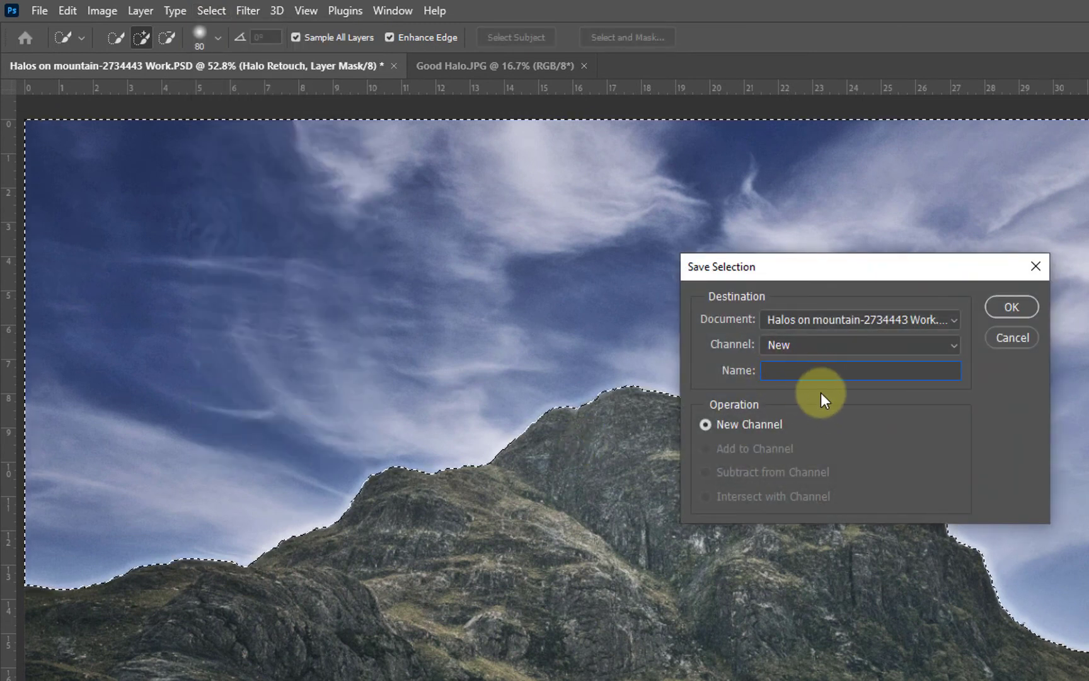
type("Sky")
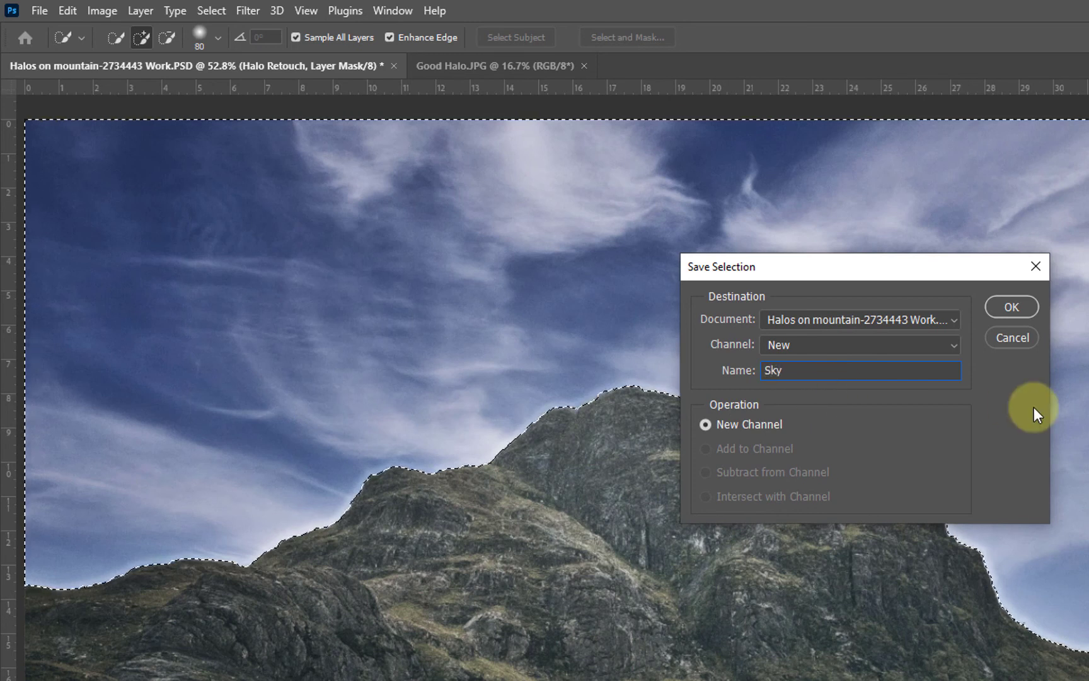
left_click(1009, 307)
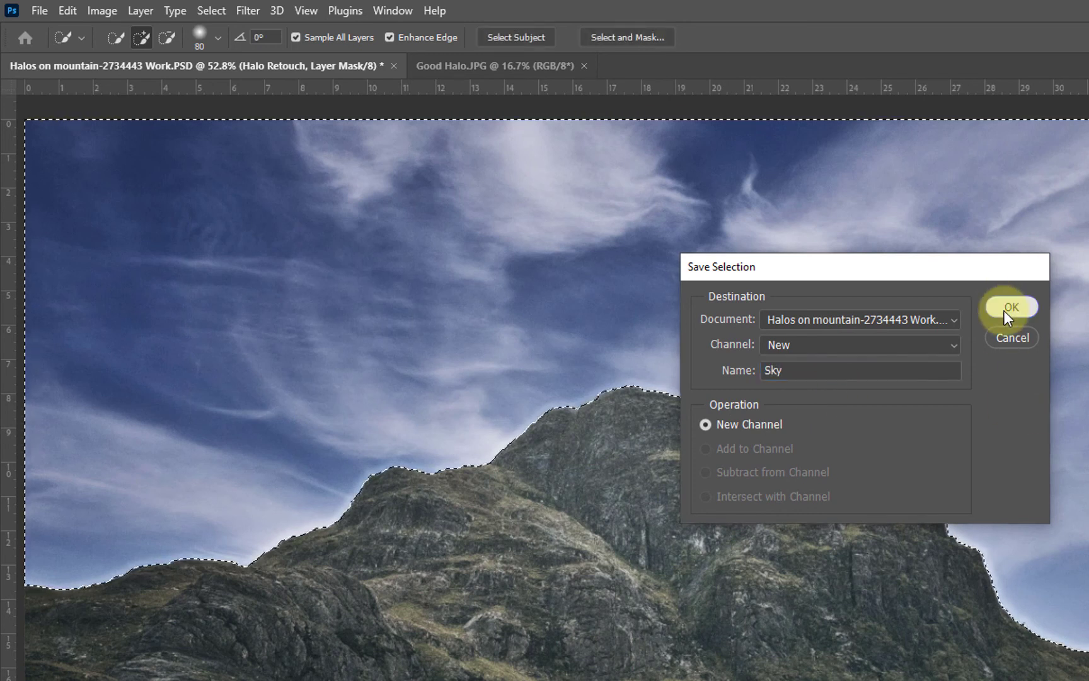
- Deselect the sky and load the saved Sky channel as a new selection
left_click(213, 13)
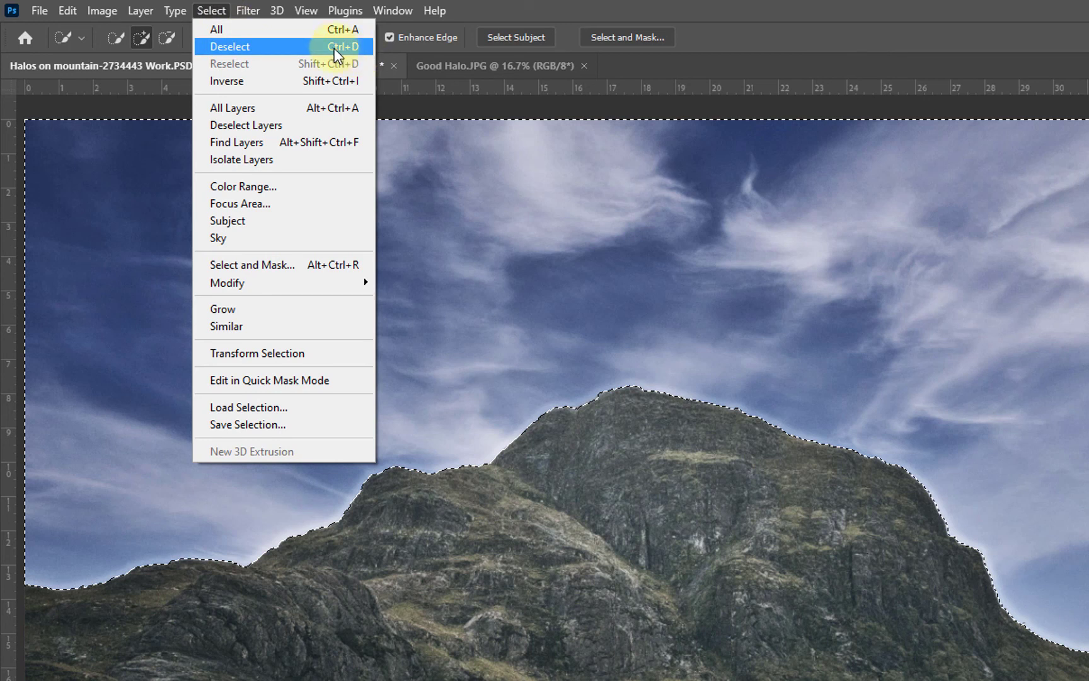
left_click(273, 49)
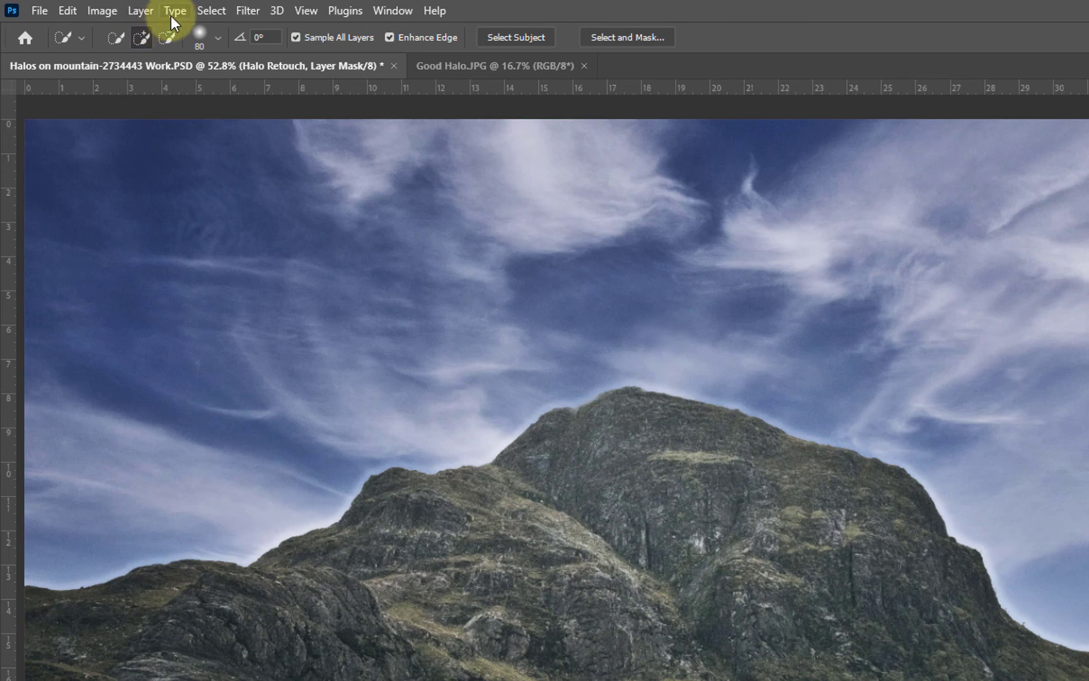
left_click(211, 9)
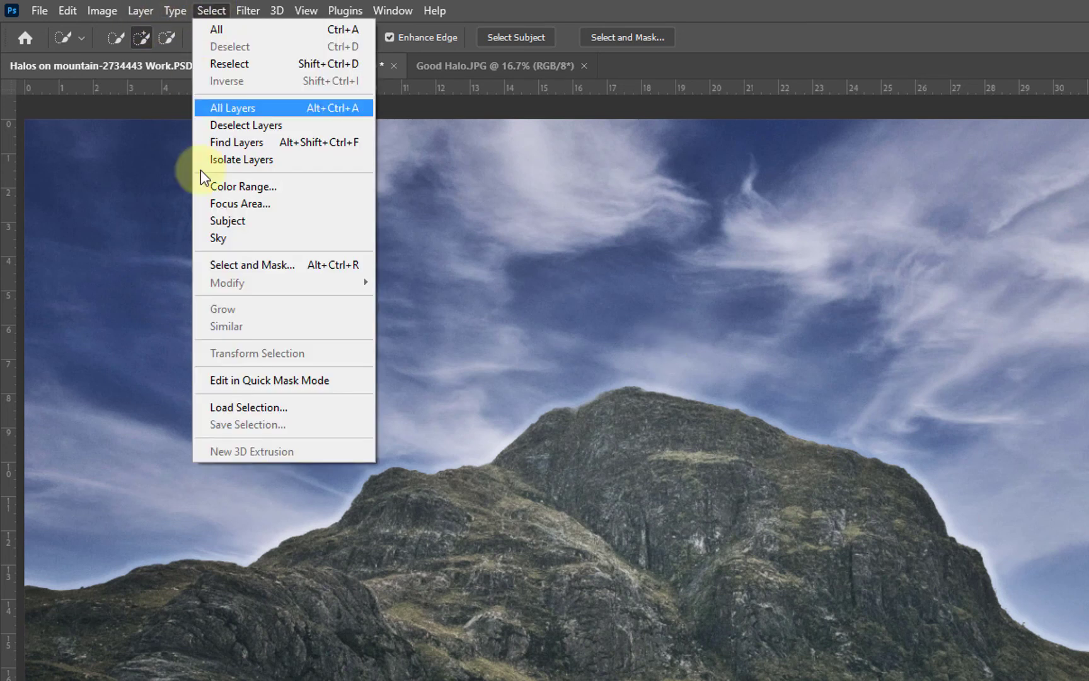
left_click(261, 408)
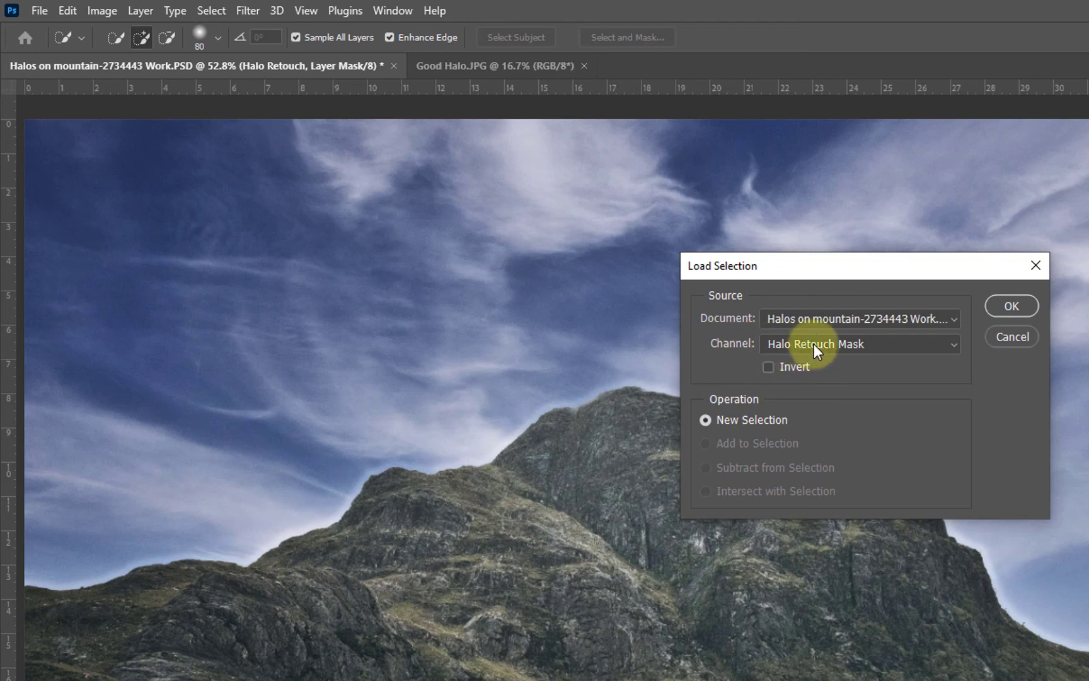
left_click(954, 343)
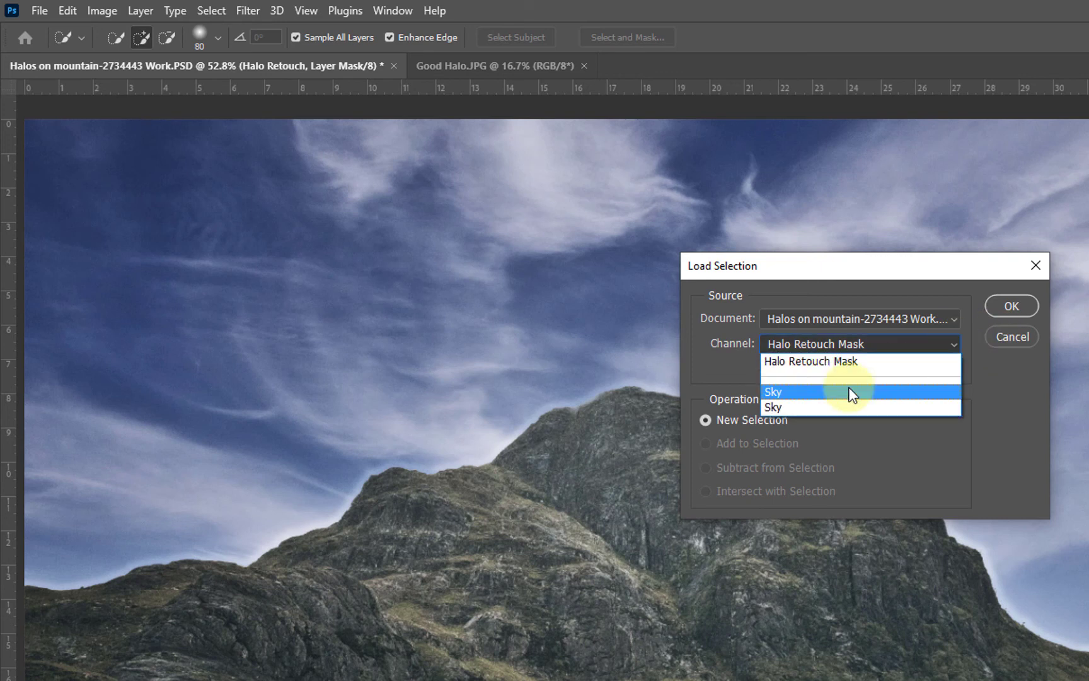
left_click(792, 392)
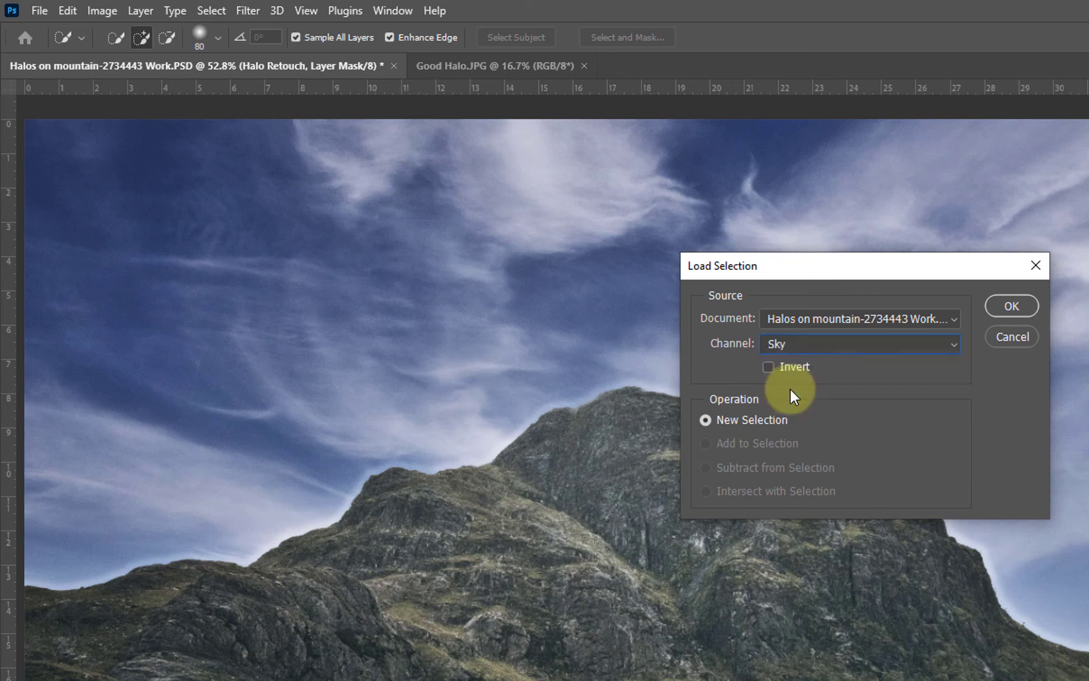
left_click(999, 309)
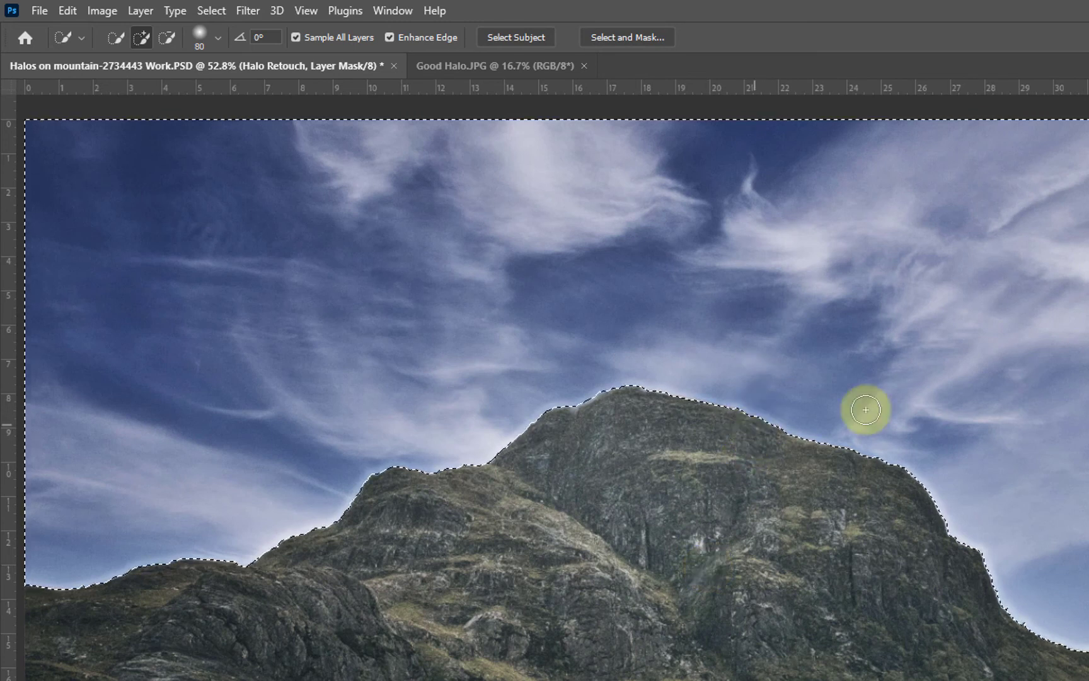
- Activate the Brush tool and enlarge the brush to 200 px
key("b")
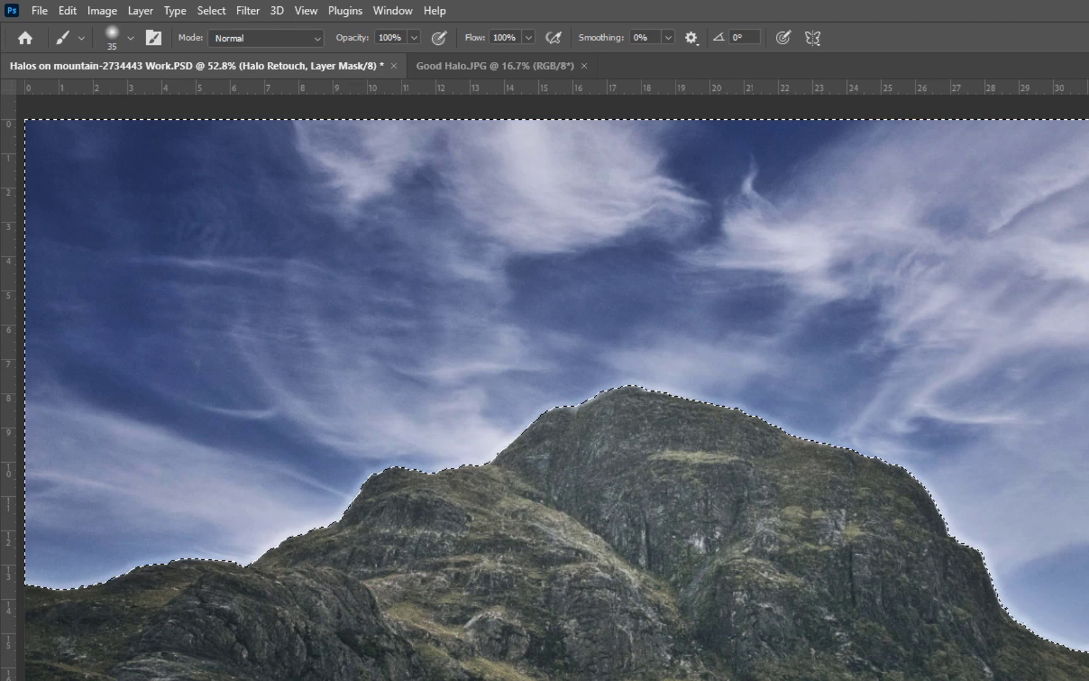
key("bracketright")
key("bracketright")
key("bracketright")
key("bracketright")
key("bracketright")
key("bracketright")
key("bracketright")
key("bracketright")
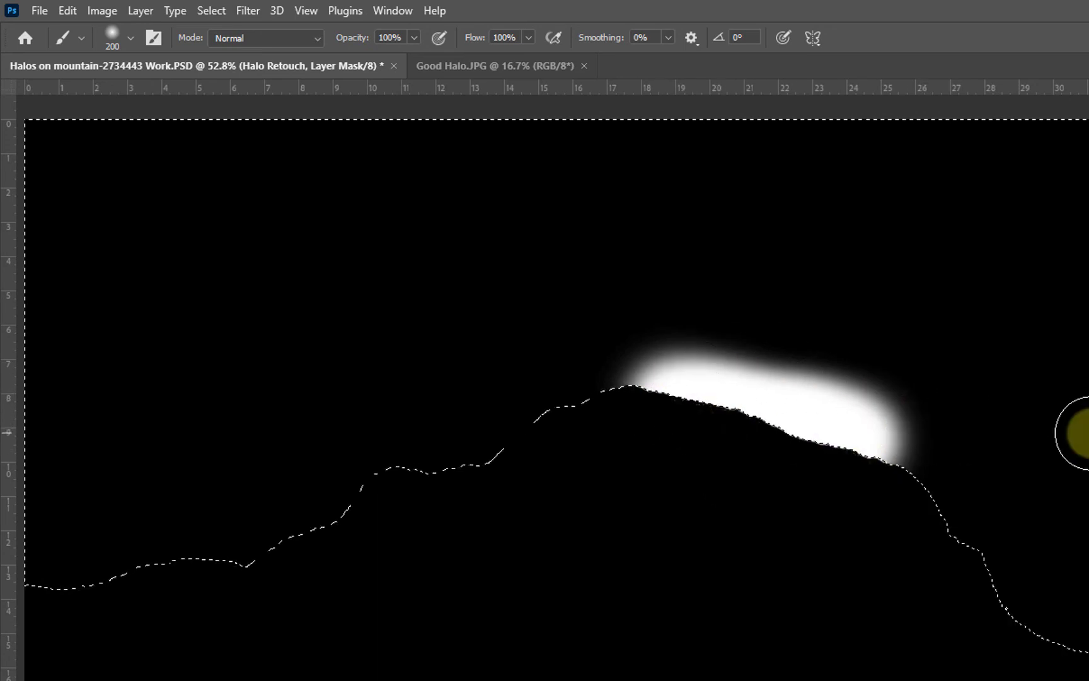
- Undo the large white test strokes above the main peak on the Halo Retouch layer mask
key("ctrl+z")
key("ctrl+z")
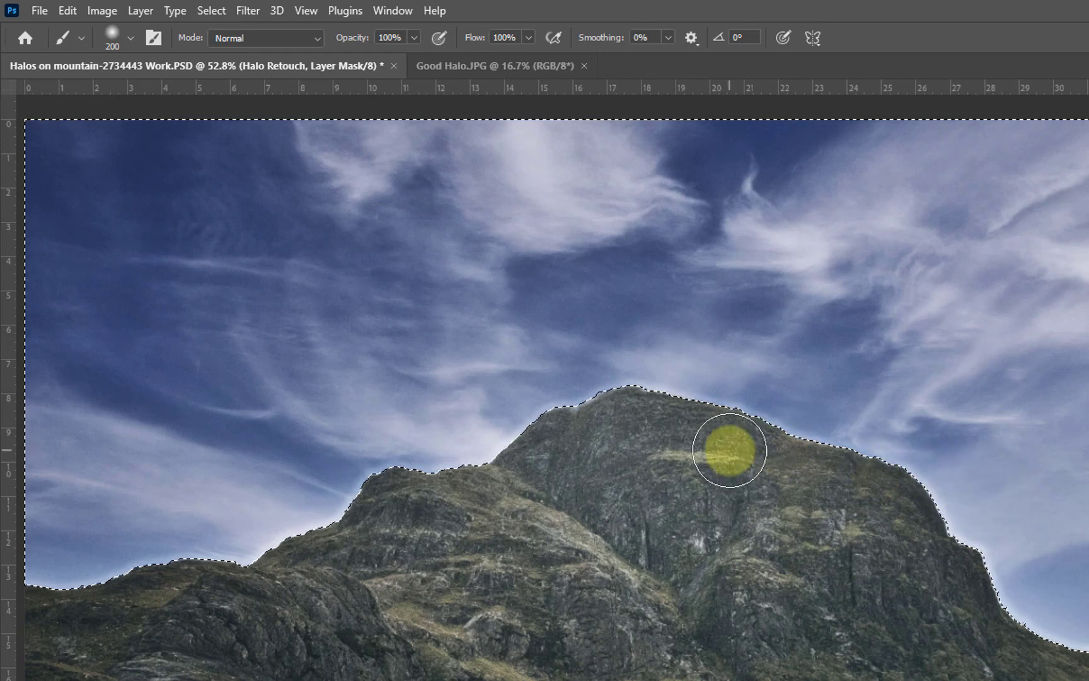
- Reduce the brush size to 80 px and check its size and hardness settings
scroll(730, 450, "up", 1)
scroll(729, 450, "up", 1)
left_click_drag(656, 377, 851, 444)
key("bracketleft")
key("bracketleft")
key("bracketleft")
key("bracketleft")
key("bracketleft")
key("bracketleft")
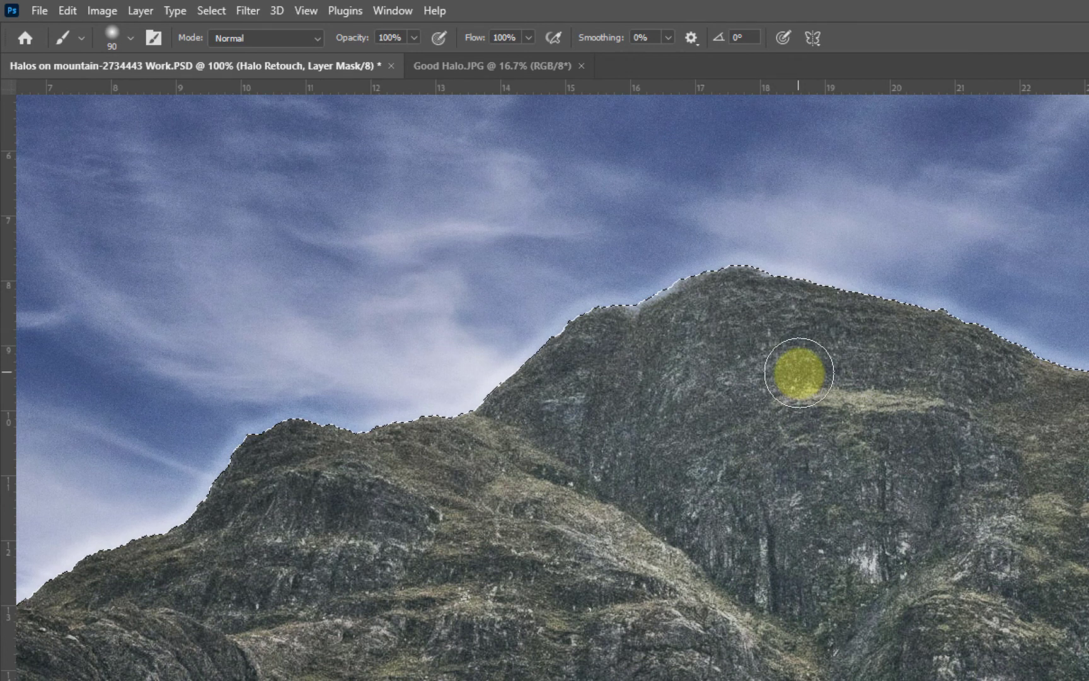
left_click(131, 37)
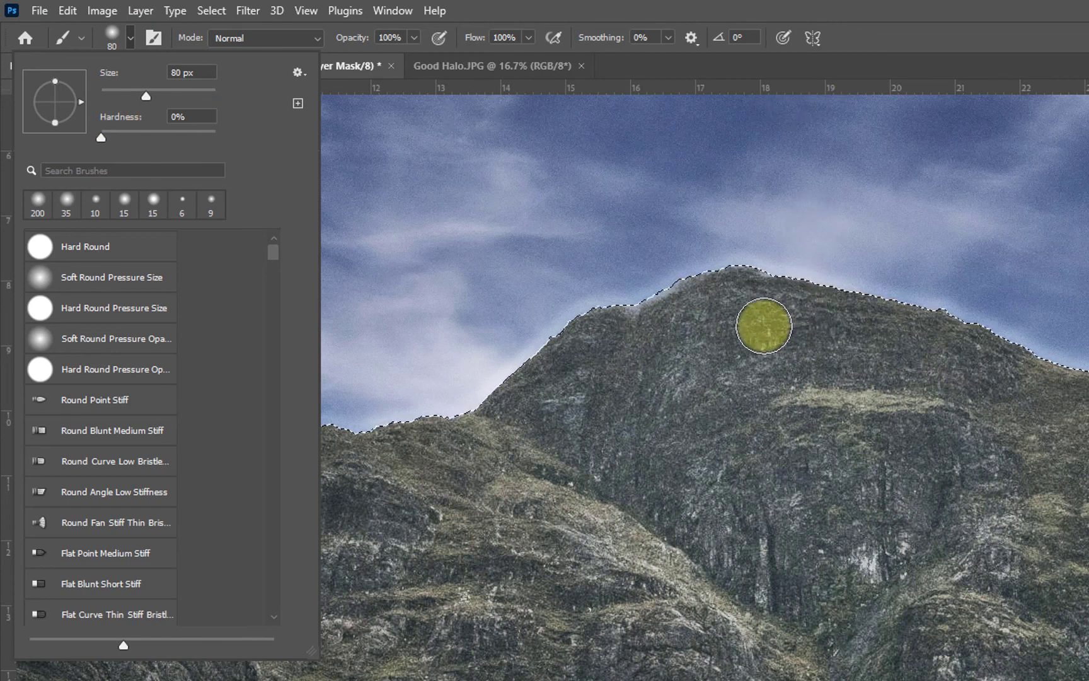
left_click(757, 391)
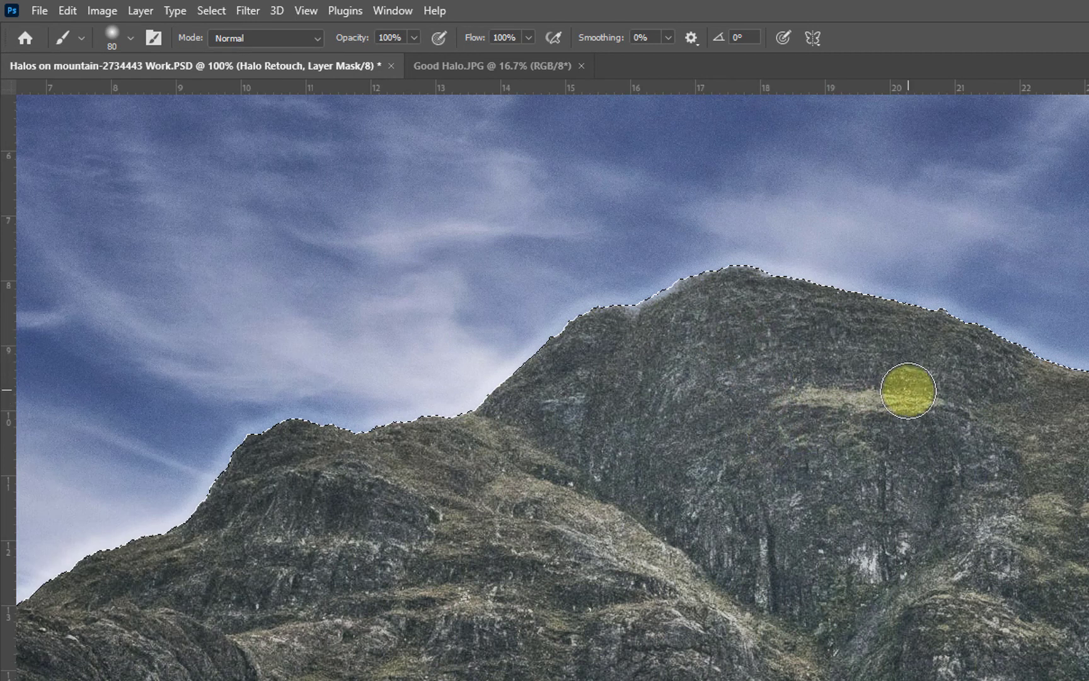
- Set the brush opacity to 29% and paint over the halo along the left shoulder of the main peak on the mask
left_click(415, 38)
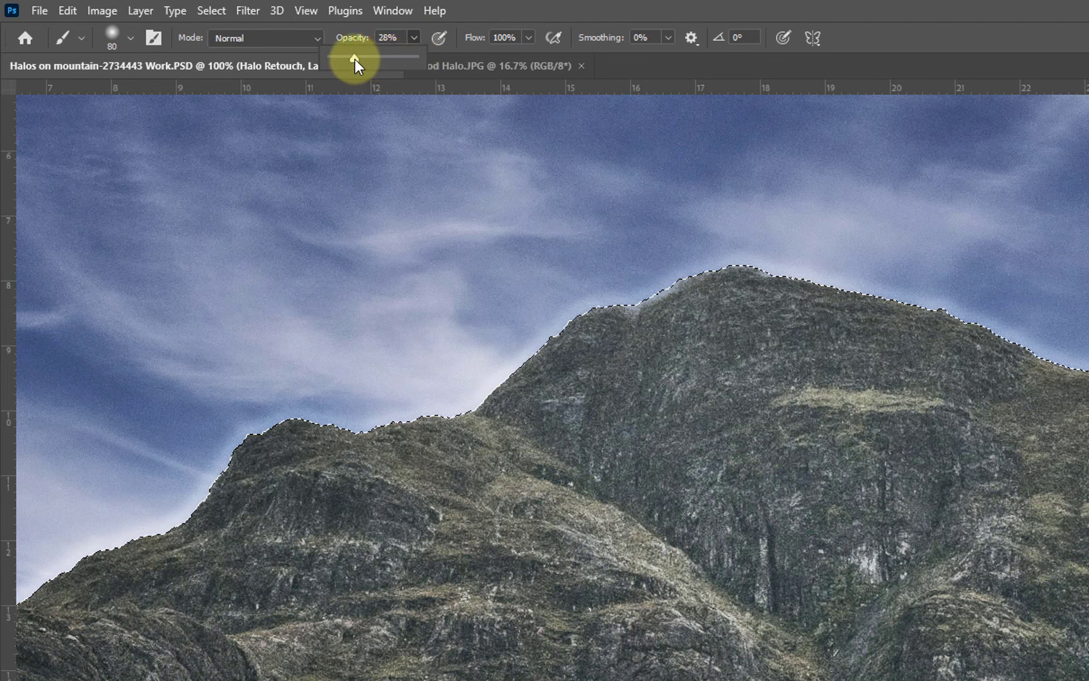
left_click_drag(355, 58, 356, 58)
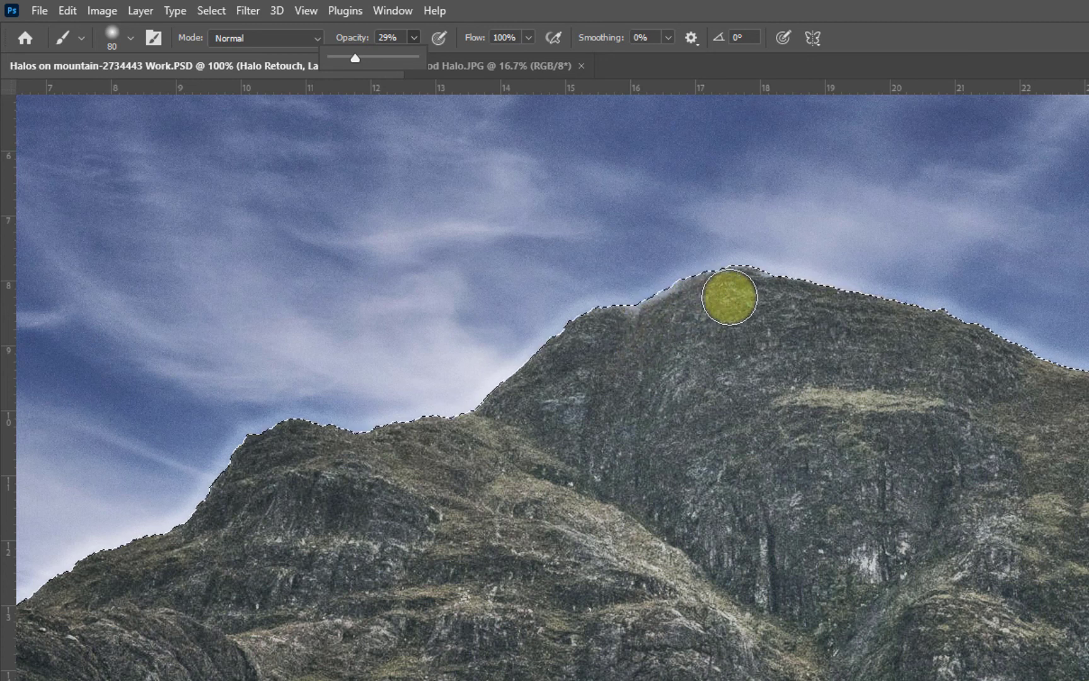
left_click(708, 295)
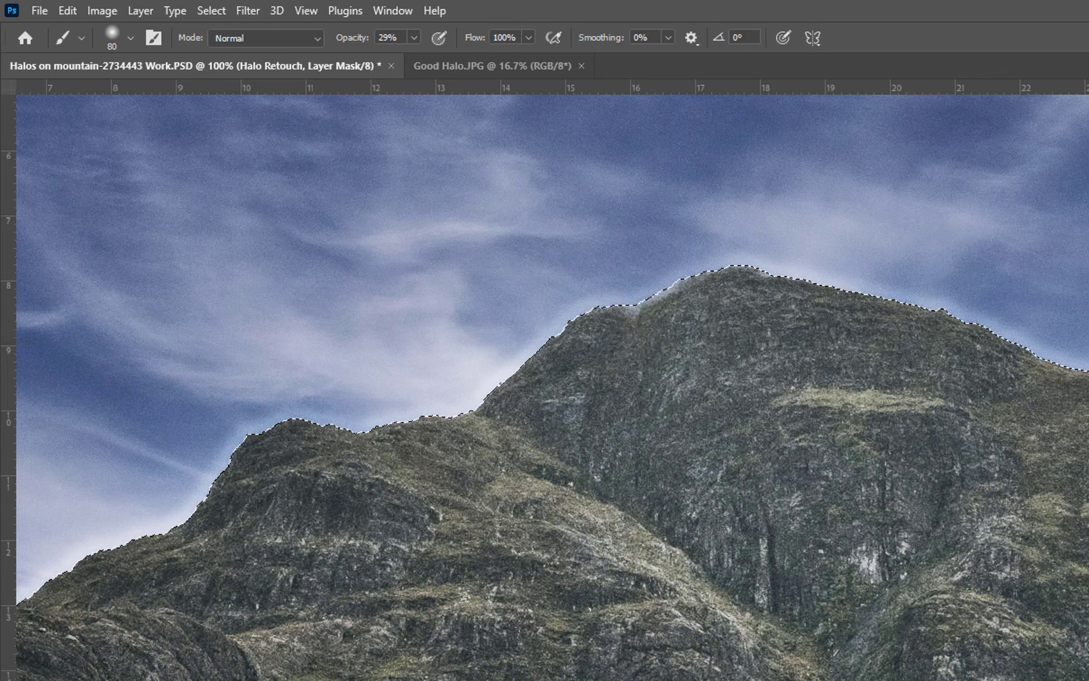
- Display the layer mask and paint several crossing test strokes at 29% opacity in the open sky
key("alt+backslash")
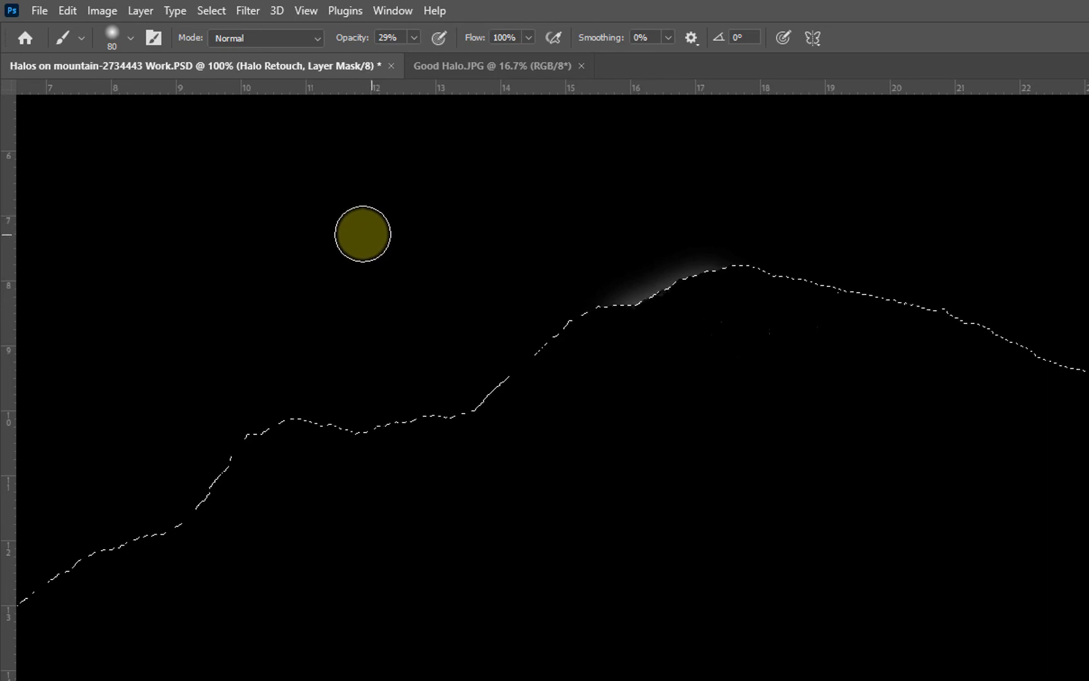
left_click_drag(356, 232, 564, 221)
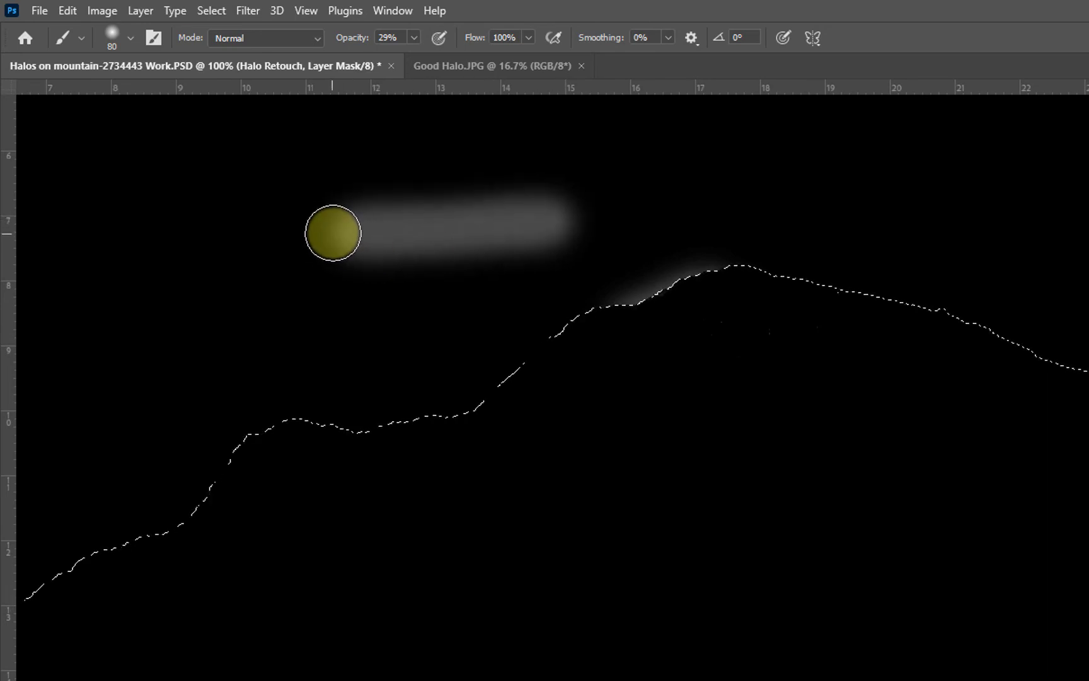
left_click_drag(350, 148, 462, 304)
mouse_move(350, 308)
left_mouse_down()
mouse_move(423, 190)
mouse_move(420, 243)
mouse_move(379, 219)
mouse_move(406, 246)
mouse_move(399, 229)
left_mouse_up()
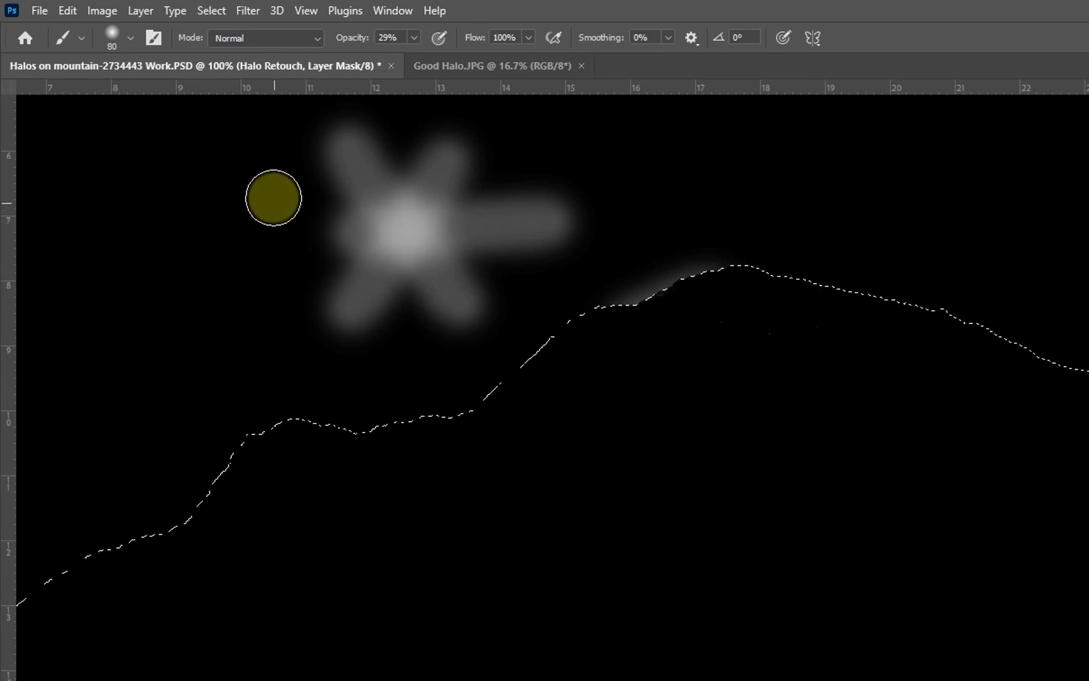
mouse_move(318, 246)
left_mouse_down()
mouse_move(431, 241)
mouse_move(320, 232)
mouse_move(408, 230)
mouse_move(356, 234)
mouse_move(427, 236)
mouse_move(352, 234)
mouse_move(430, 236)
mouse_move(454, 267)
left_mouse_up()
- Undo the crossing test strokes on the mask and return to the image view
key("ctrl+z")
key("ctrl+z")
key("ctrl+z")
key("ctrl+z")
key("ctrl+z")
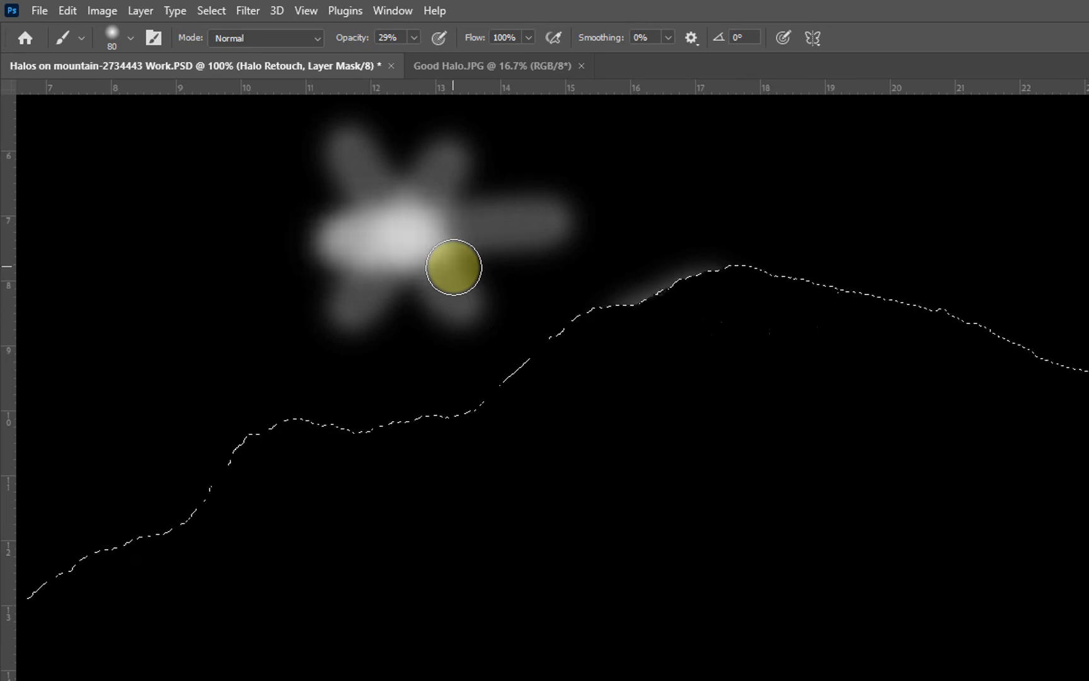
key("ctrl+z")
key("ctrl+z")
key("ctrl+z")
key("ctrl+z")
key("ctrl+z")
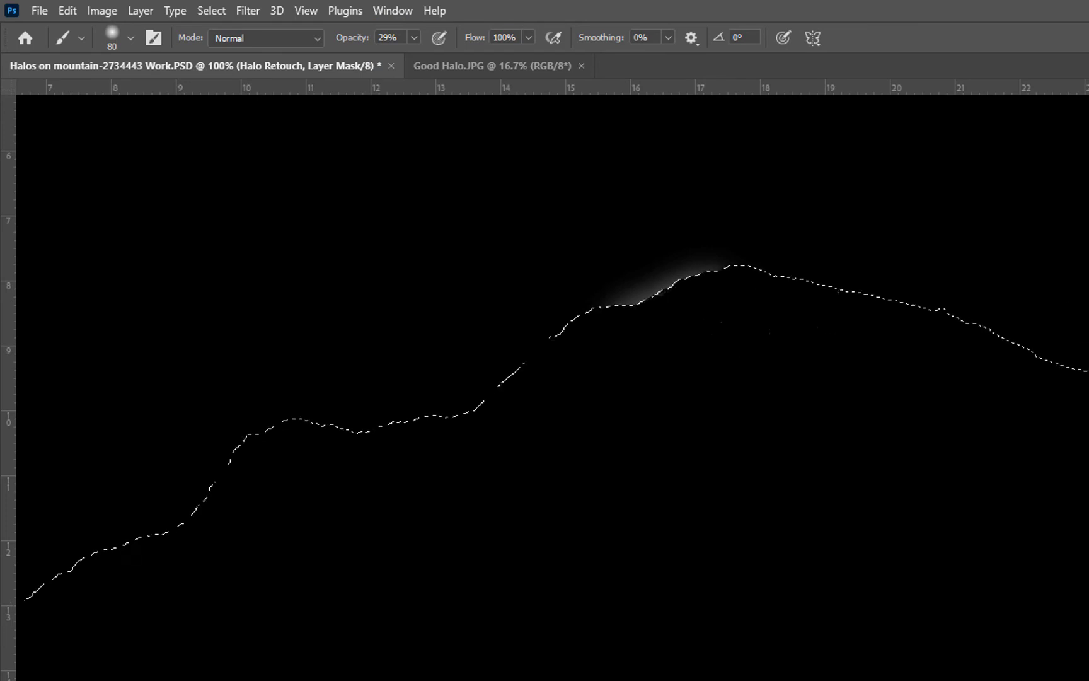
key("alt+backslash")
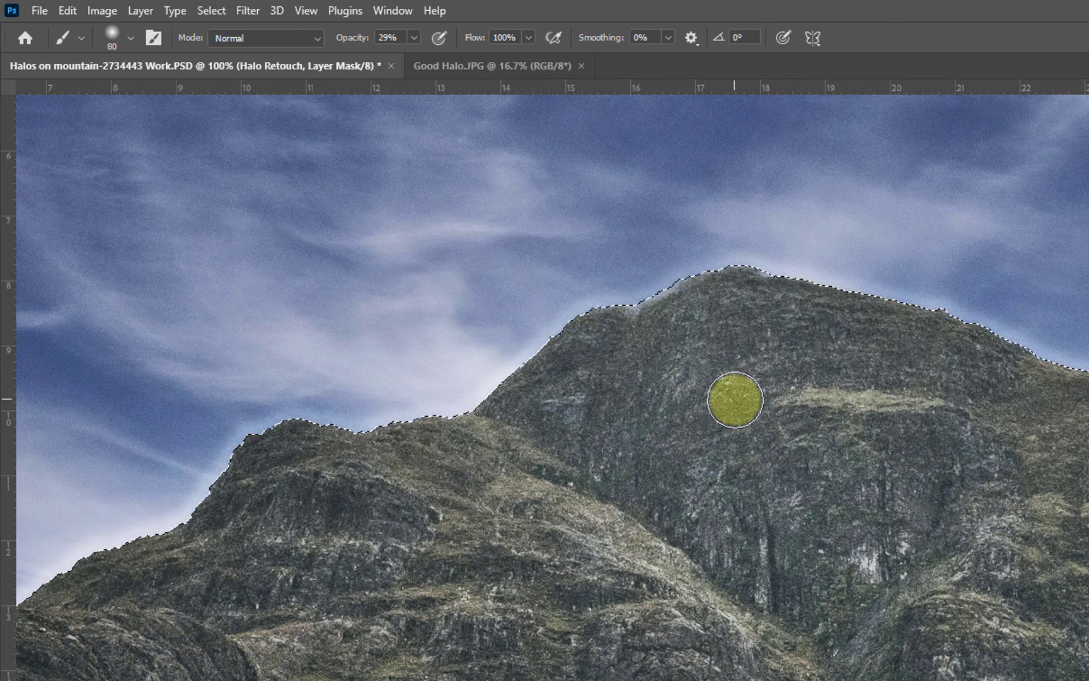
- Paint a test stroke across the main peak's right ridge on the displayed mask with the selection edges hidden, and undo it
key("ctrl+h")
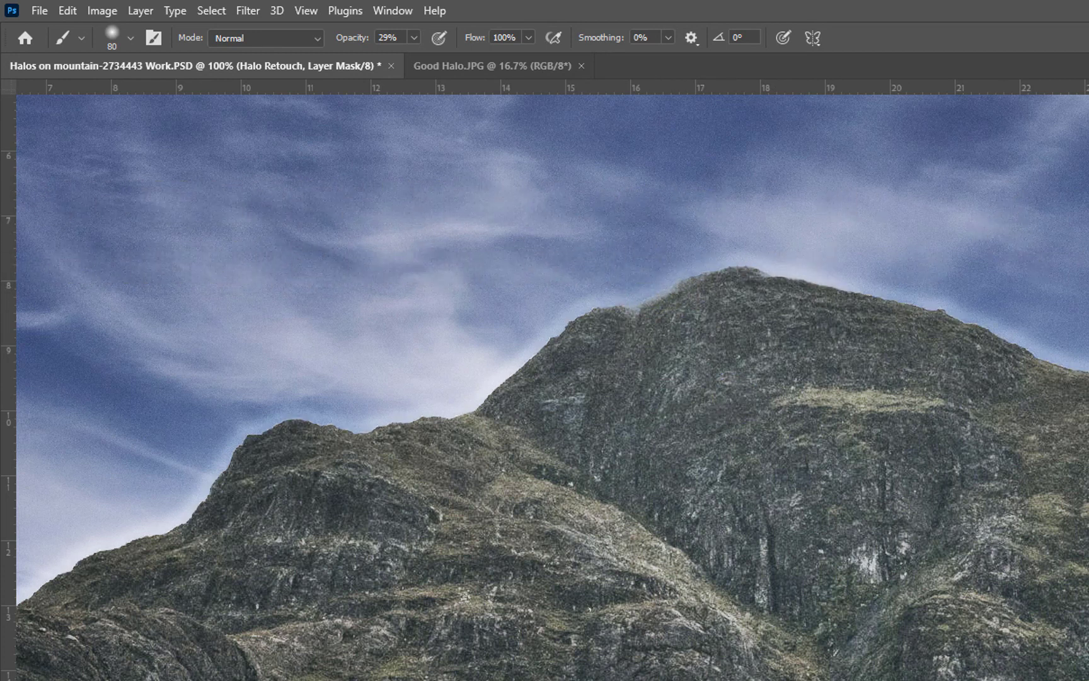
key("alt+backslash")
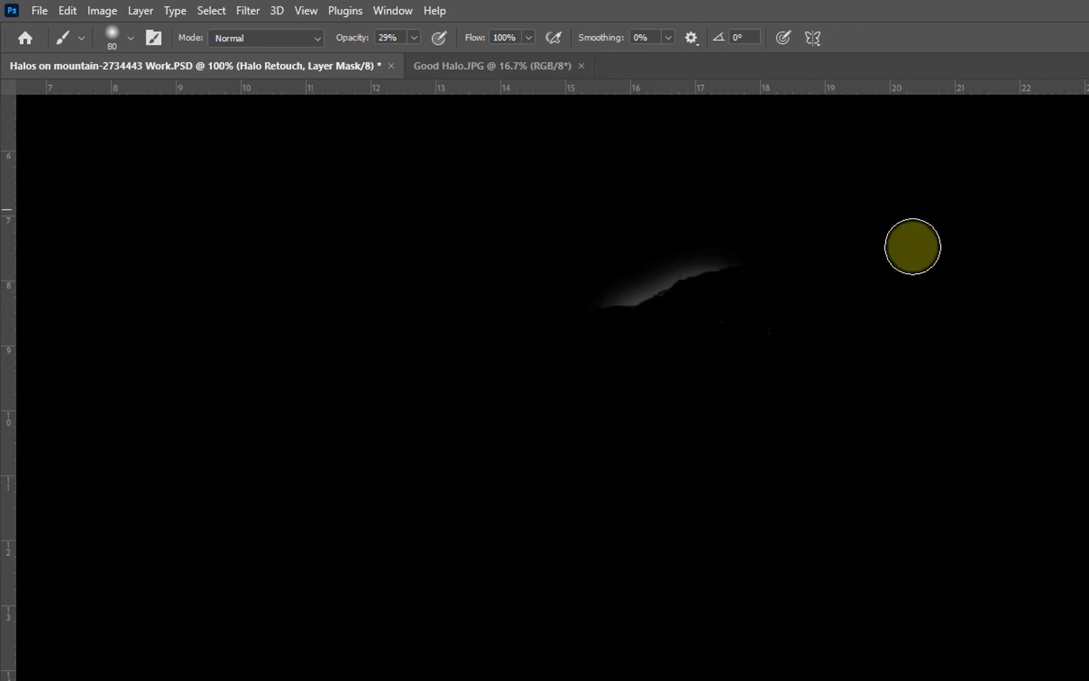
left_click_drag(885, 320, 882, 260)
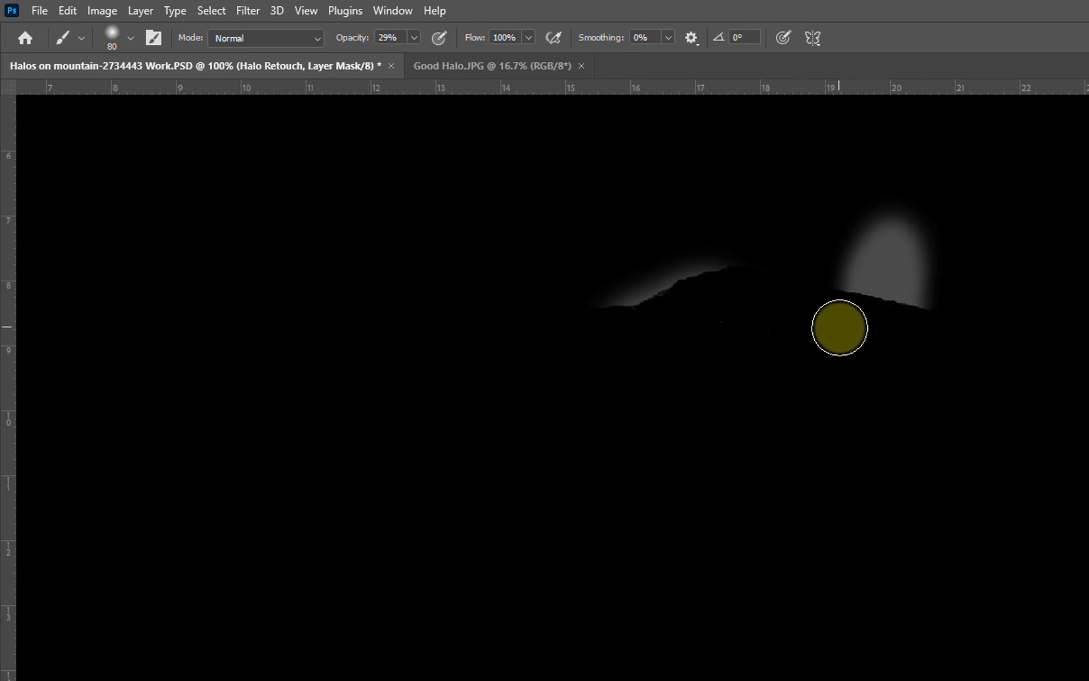
key("ctrl+z")
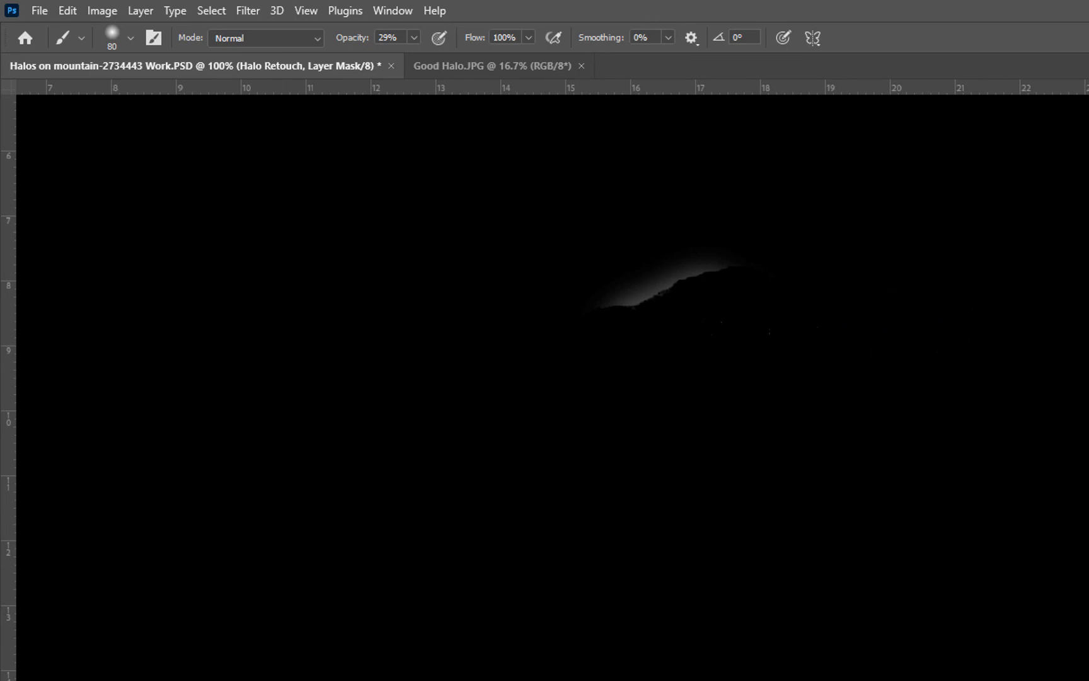
key("alt+backslash")
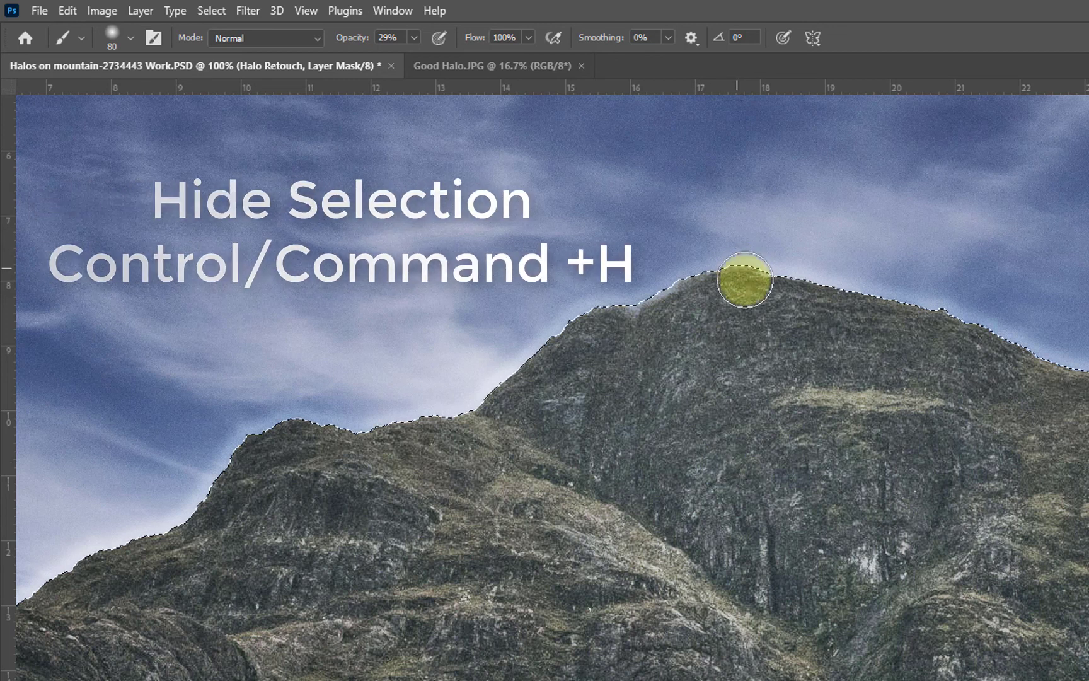
- Hide the selection edges and paint over the soft halo around the main peak at 29% opacity
key("ctrl+h")
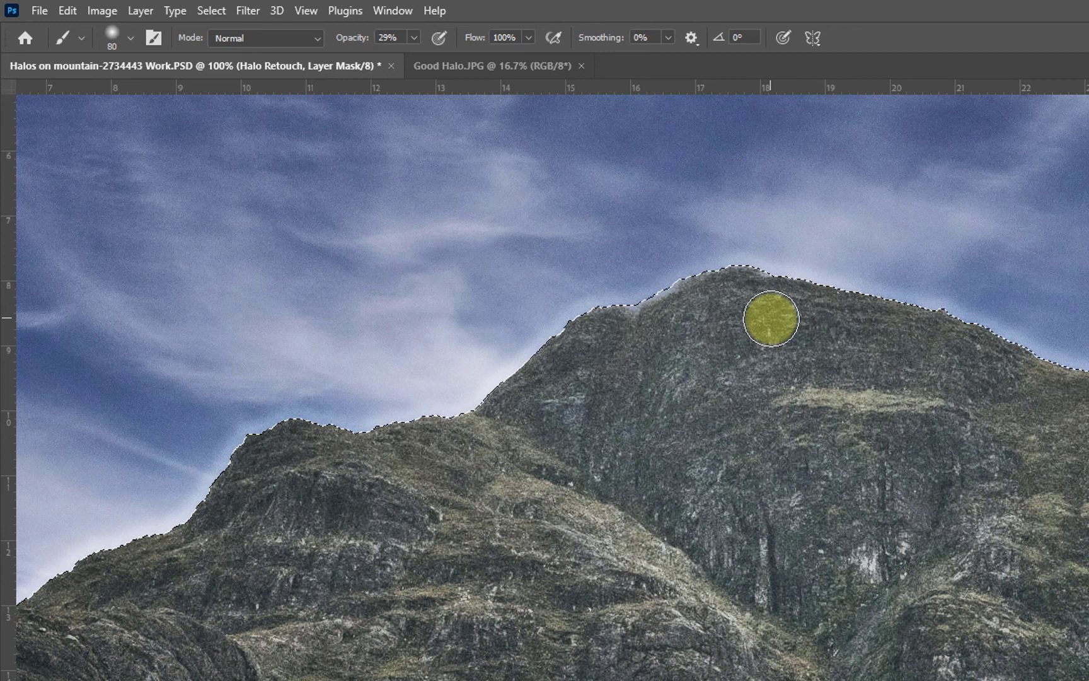
key("ctrl+h")
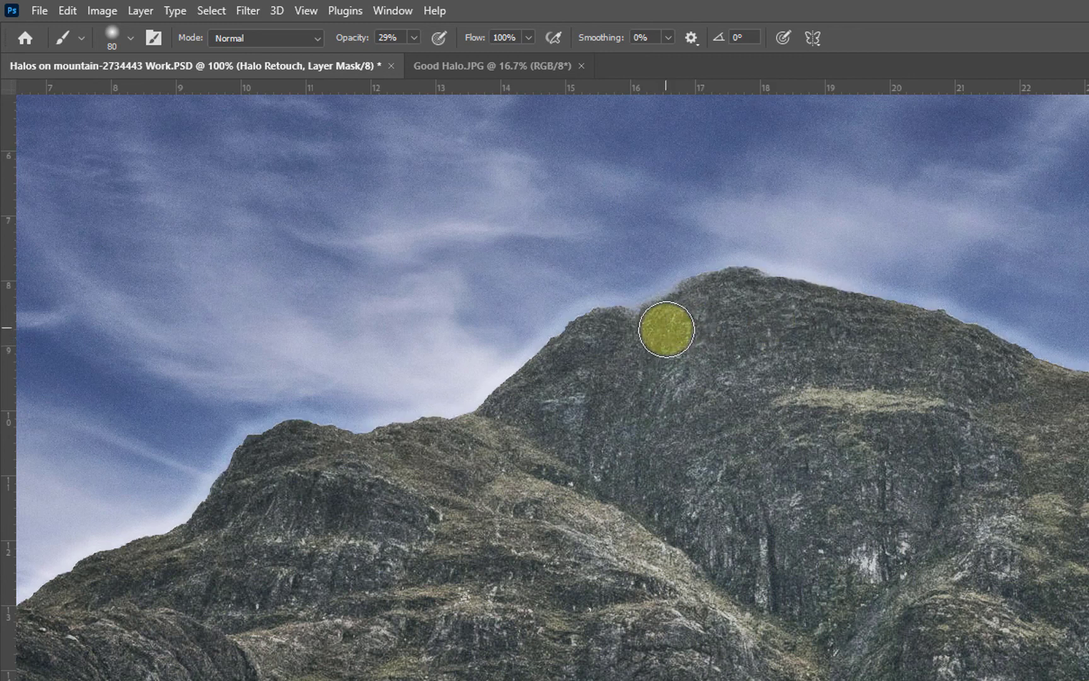
mouse_move(707, 295)
left_mouse_down()
mouse_move(945, 326)
mouse_move(869, 333)
mouse_move(924, 325)
mouse_move(813, 313)
mouse_move(847, 318)
mouse_move(726, 286)
mouse_move(659, 322)
mouse_move(599, 325)
mouse_move(582, 355)
mouse_move(592, 320)
mouse_move(591, 333)
mouse_move(659, 336)
mouse_move(725, 364)
mouse_move(795, 375)
mouse_move(754, 478)
left_mouse_up()
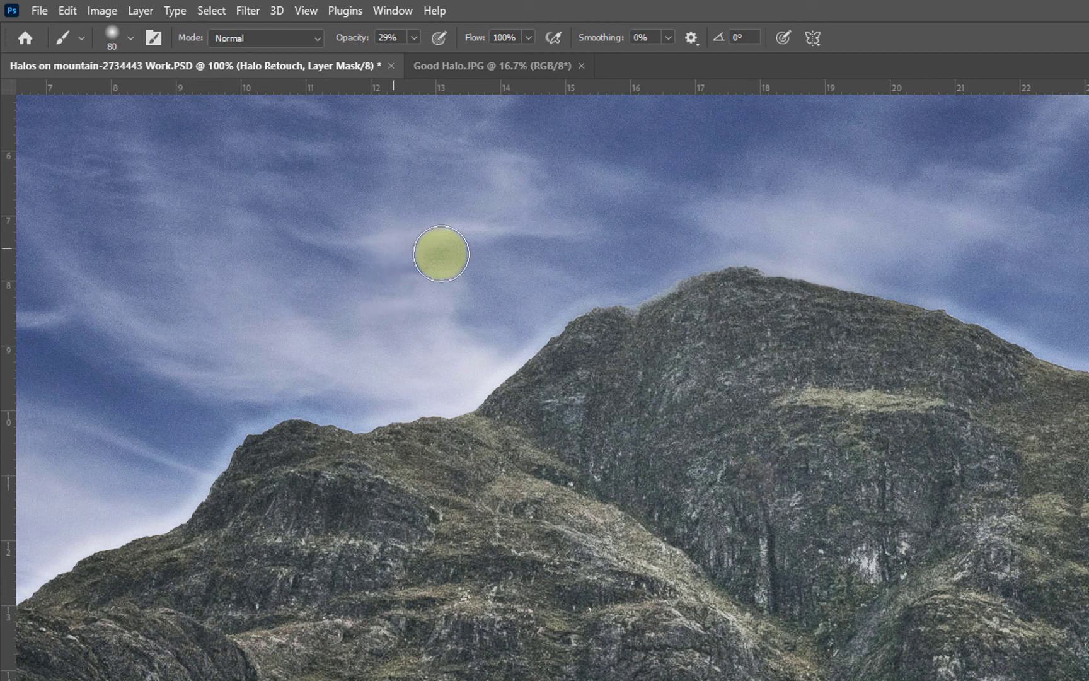
- Reduce the brush to 50 px and paint over the halo along the ridge from the main peak down to the image's left edge
key("bracketleft")
key("bracketleft")
key("bracketleft")
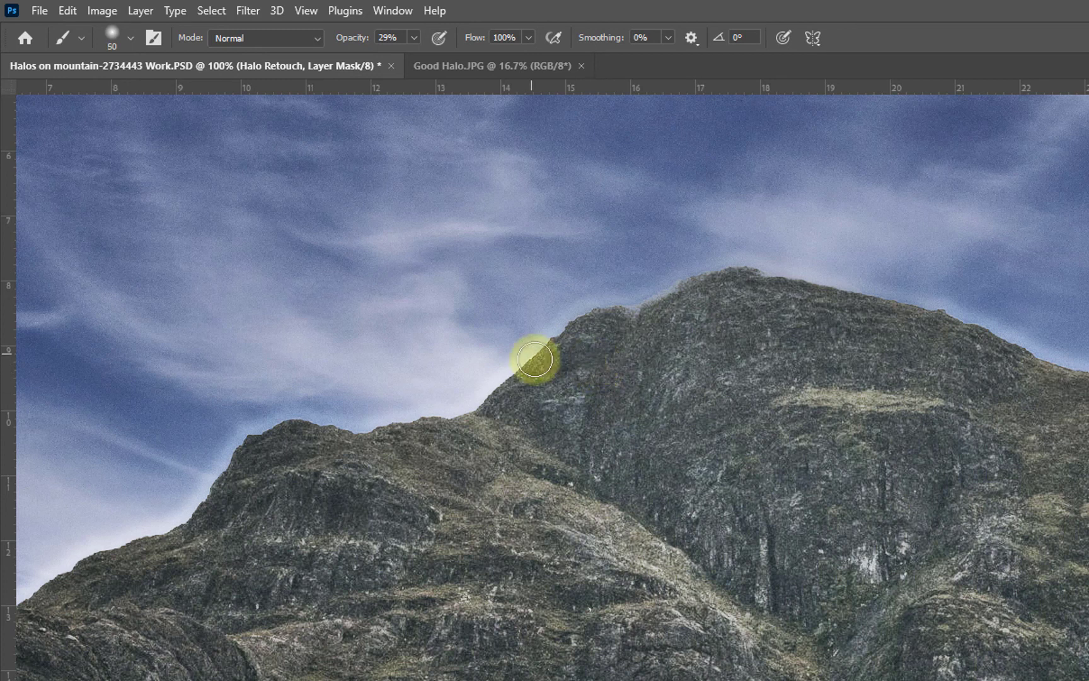
mouse_move(499, 401)
left_mouse_down()
mouse_move(610, 302)
mouse_move(579, 330)
mouse_move(699, 283)
mouse_move(590, 324)
mouse_move(493, 402)
mouse_move(417, 443)
mouse_move(440, 422)
mouse_move(332, 448)
mouse_move(351, 438)
mouse_move(279, 440)
mouse_move(325, 426)
mouse_move(305, 428)
mouse_move(278, 445)
mouse_move(308, 427)
mouse_move(383, 431)
mouse_move(331, 456)
mouse_move(311, 426)
mouse_move(256, 437)
mouse_move(260, 452)
mouse_move(257, 441)
mouse_move(293, 424)
mouse_move(233, 478)
mouse_move(236, 461)
mouse_move(225, 494)
mouse_move(253, 452)
mouse_move(189, 551)
mouse_move(212, 572)
mouse_move(321, 540)
mouse_move(631, 420)
mouse_move(556, 417)
mouse_move(534, 398)
mouse_move(605, 363)
mouse_move(489, 407)
mouse_move(423, 504)
mouse_move(451, 433)
mouse_move(395, 476)
mouse_move(280, 454)
mouse_move(367, 474)
mouse_move(308, 455)
mouse_move(255, 457)
mouse_move(316, 445)
mouse_move(207, 479)
mouse_move(246, 448)
mouse_move(258, 452)
mouse_move(99, 506)
mouse_move(207, 457)
mouse_move(180, 584)
mouse_move(175, 569)
mouse_move(535, 474)
left_mouse_up()
mouse_move(326, 401)
left_mouse_down()
mouse_move(400, 422)
mouse_move(333, 414)
mouse_move(401, 422)
mouse_move(510, 395)
mouse_move(430, 423)
mouse_move(549, 383)
mouse_move(378, 434)
mouse_move(406, 414)
mouse_move(340, 407)
mouse_move(310, 450)
mouse_move(636, 383)
mouse_move(627, 371)
mouse_move(667, 351)
mouse_move(559, 377)
mouse_move(660, 363)
mouse_move(757, 374)
mouse_move(408, 421)
mouse_move(476, 405)
mouse_move(374, 414)
mouse_move(368, 400)
mouse_move(335, 410)
mouse_move(340, 444)
mouse_move(537, 410)
mouse_move(492, 405)
mouse_move(443, 423)
mouse_move(516, 391)
mouse_move(469, 397)
mouse_move(522, 381)
mouse_move(492, 387)
mouse_move(460, 452)
mouse_move(457, 334)
mouse_move(508, 339)
mouse_move(472, 353)
mouse_move(487, 435)
left_mouse_up()
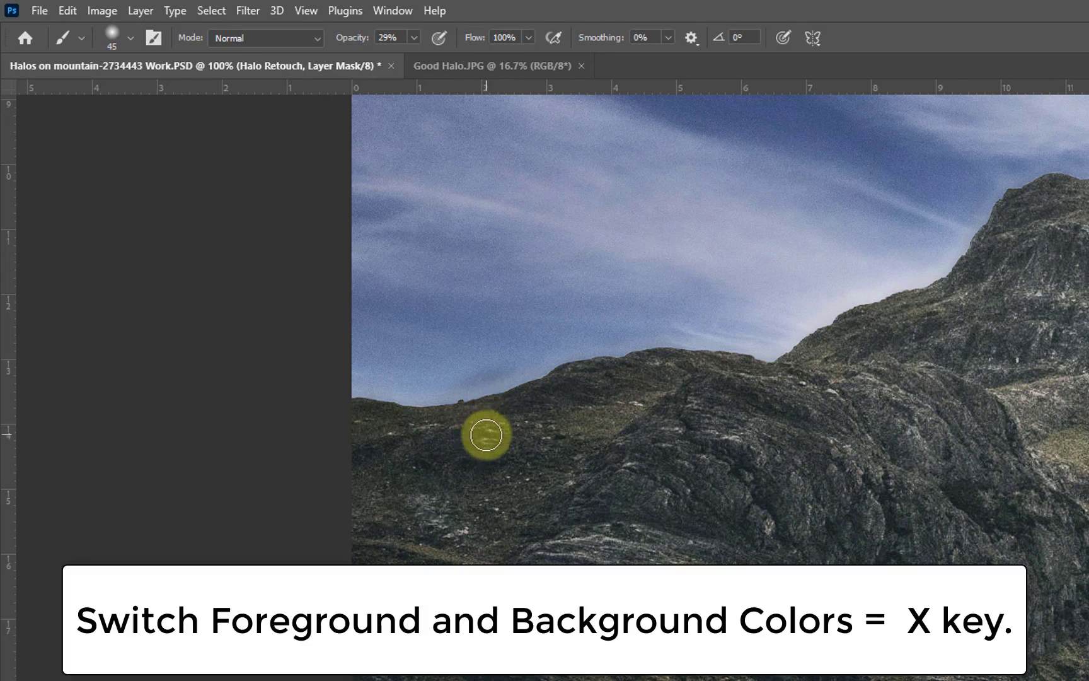
- Switch the foreground color to black and touch up the mask along the low left ridge and the middle peak's left slope
key("x")
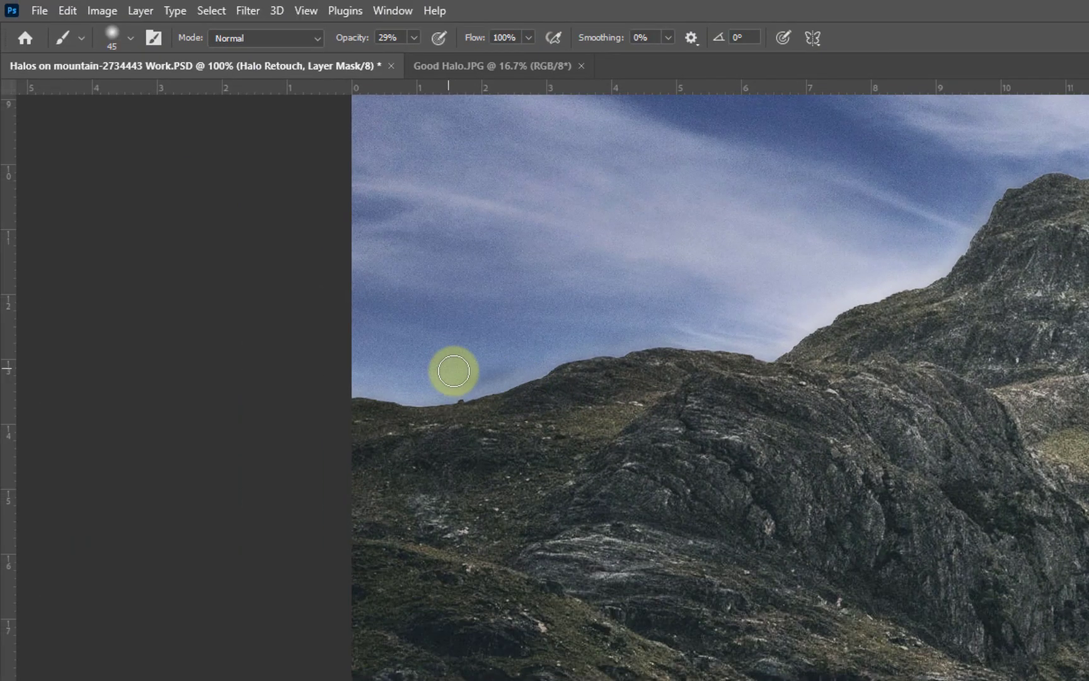
mouse_move(519, 350)
left_mouse_down()
mouse_move(438, 379)
mouse_move(526, 351)
mouse_move(452, 379)
mouse_move(473, 381)
mouse_move(530, 354)
mouse_move(463, 433)
mouse_move(461, 396)
mouse_move(479, 377)
mouse_move(491, 392)
mouse_move(476, 400)
mouse_move(506, 380)
mouse_move(481, 401)
mouse_move(542, 382)
mouse_move(821, 385)
mouse_move(787, 428)
mouse_move(508, 524)
mouse_move(653, 347)
left_mouse_up()
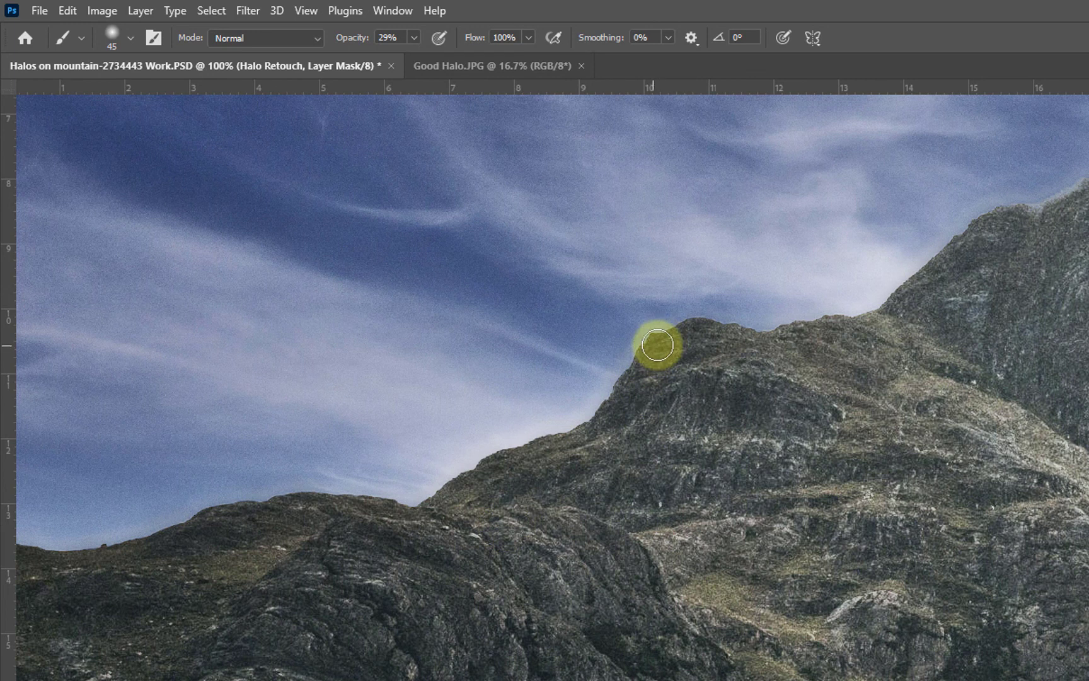
mouse_move(642, 358)
left_mouse_down()
mouse_move(699, 320)
mouse_move(657, 350)
mouse_move(728, 318)
mouse_move(761, 333)
mouse_move(790, 329)
mouse_move(607, 415)
mouse_move(628, 379)
left_mouse_up()
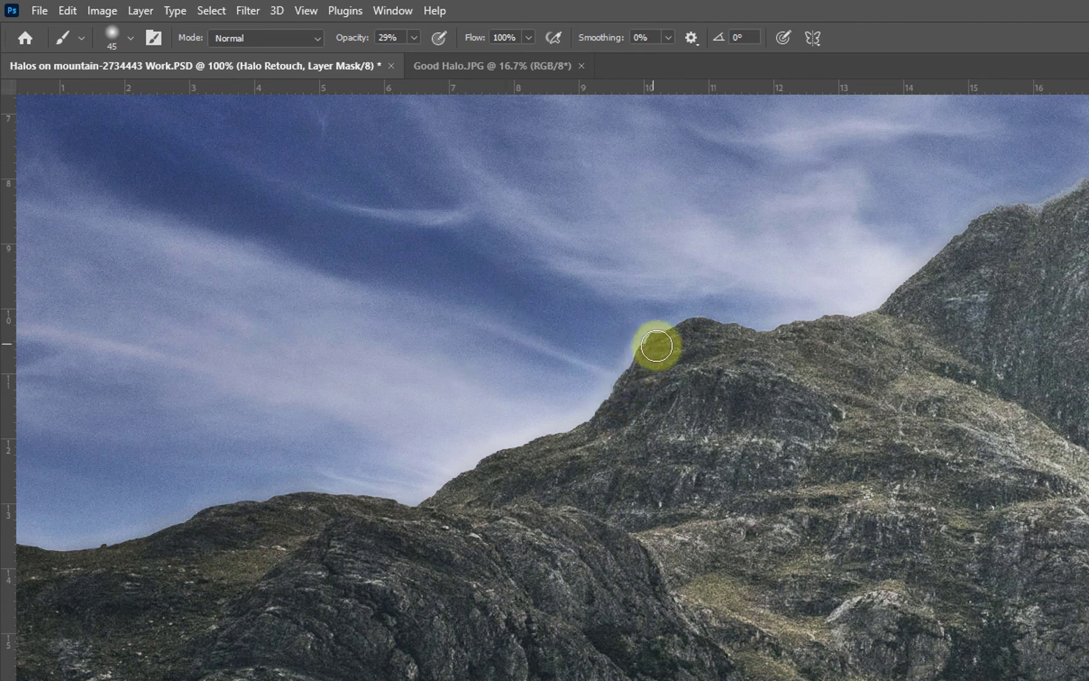
- Touch up the mask along the middle peak's ridge toward the main peak with the 45 px brush at 29% opacity
mouse_move(675, 336)
left_mouse_down()
mouse_move(693, 323)
mouse_move(667, 341)
mouse_move(727, 327)
mouse_move(672, 348)
left_mouse_up()
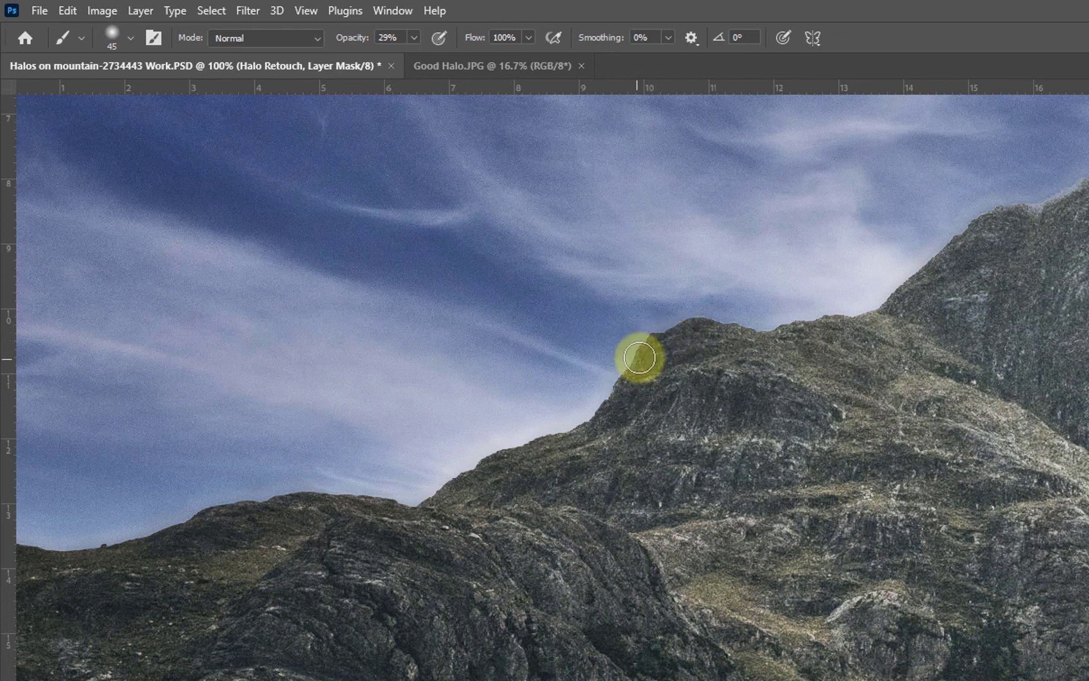
mouse_move(632, 368)
left_mouse_down()
mouse_move(649, 349)
mouse_move(661, 358)
mouse_move(637, 349)
mouse_move(658, 368)
mouse_move(650, 353)
mouse_move(628, 395)
mouse_move(652, 344)
mouse_move(603, 421)
mouse_move(613, 406)
mouse_move(585, 397)
mouse_move(604, 317)
mouse_move(599, 356)
mouse_move(624, 317)
mouse_move(605, 367)
mouse_move(631, 309)
mouse_move(589, 382)
mouse_move(593, 358)
mouse_move(704, 291)
mouse_move(686, 326)
mouse_move(689, 357)
mouse_move(684, 333)
mouse_move(908, 298)
mouse_move(987, 251)
mouse_move(947, 256)
mouse_move(970, 227)
mouse_move(1078, 206)
left_mouse_up()
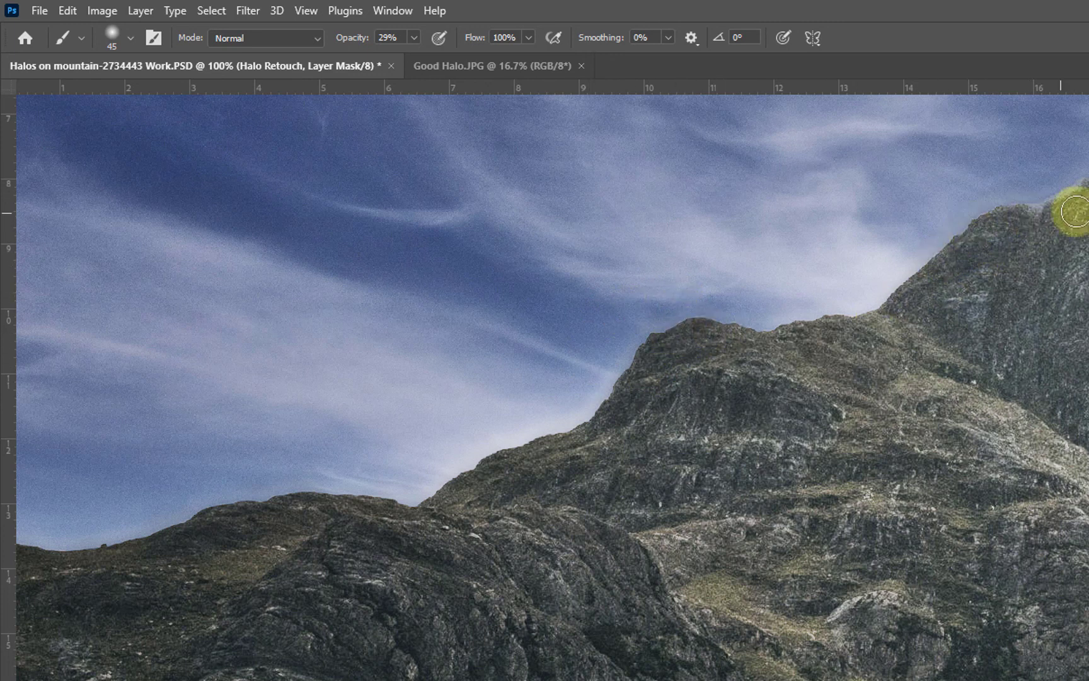
mouse_move(455, 621)
left_mouse_down()
mouse_move(724, 510)
mouse_move(579, 603)
mouse_move(552, 639)
left_mouse_up()
mouse_move(700, 440)
left_mouse_down()
mouse_move(730, 372)
mouse_move(754, 355)
mouse_move(691, 446)
mouse_move(510, 552)
mouse_move(335, 533)
mouse_move(392, 523)
mouse_move(260, 564)
mouse_move(411, 570)
mouse_move(98, 612)
left_mouse_up()
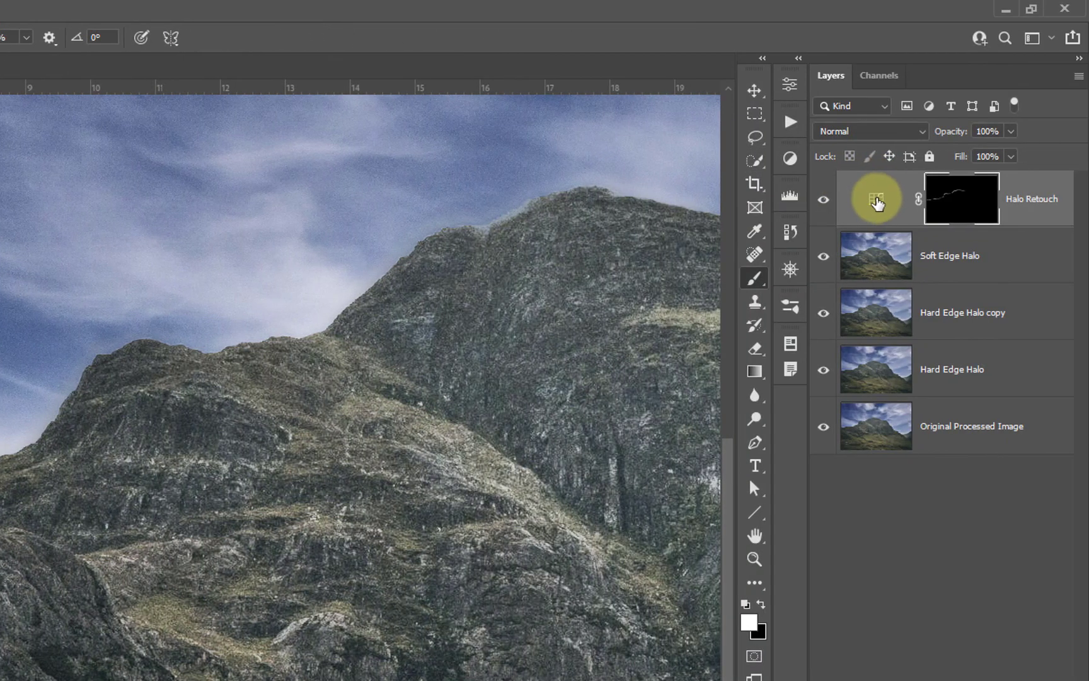
- Open the Halo Retouch layer's Curves adjustment and set the curve's midpoint to input 130, output 92
left_click(947, 201)
key("x")
double_click(877, 201)
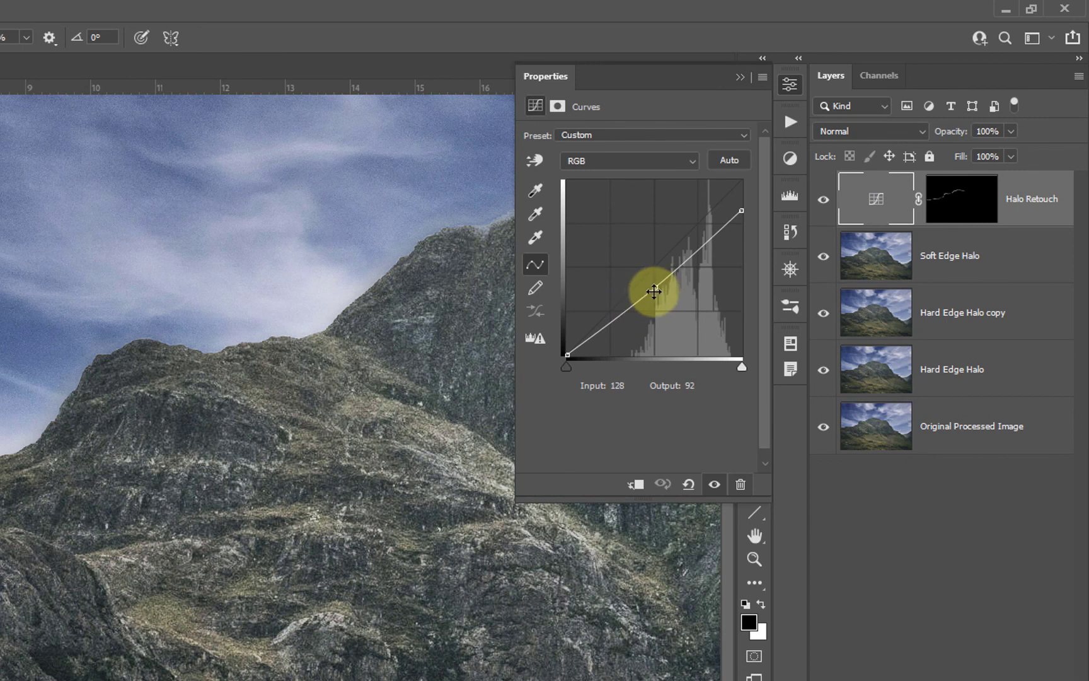
mouse_move(657, 288)
left_mouse_down()
mouse_move(676, 313)
mouse_move(653, 297)
left_mouse_up()
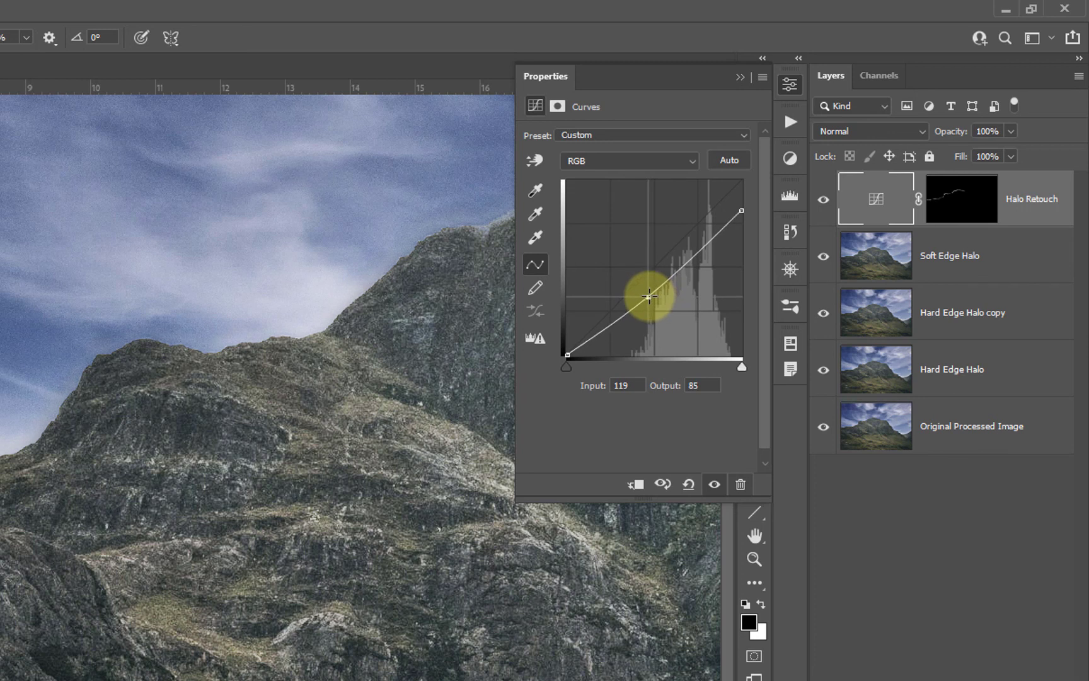
left_click_drag(650, 295, 652, 292)
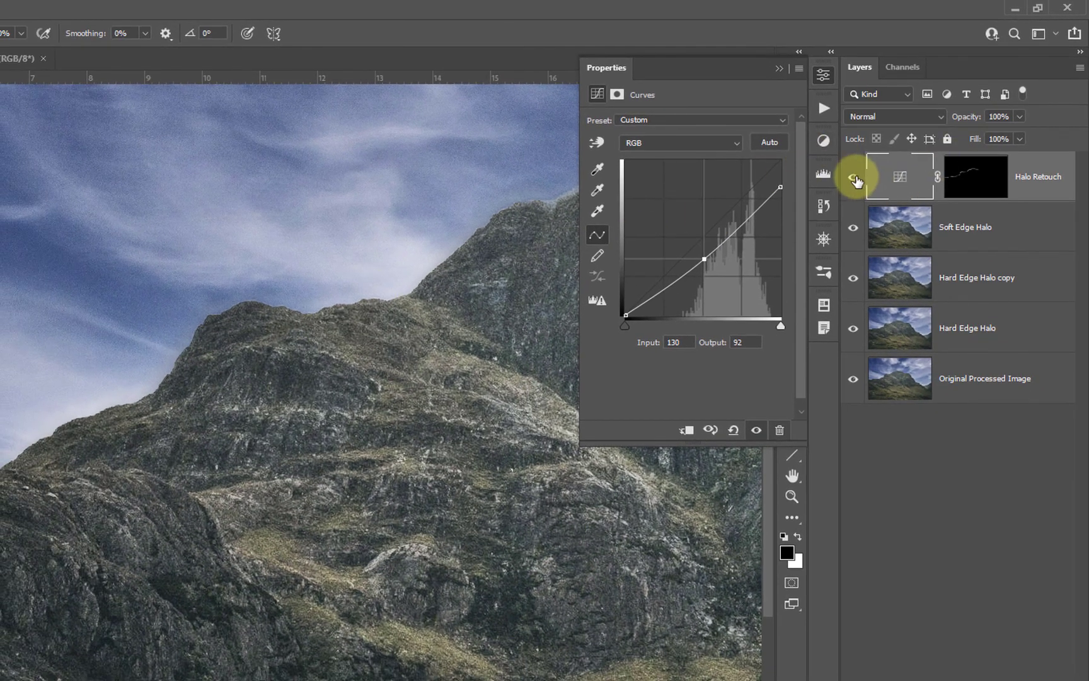
- Toggle the Halo Retouch layer's visibility to compare the ridge before and after, and close the Curves properties
left_click(856, 176)
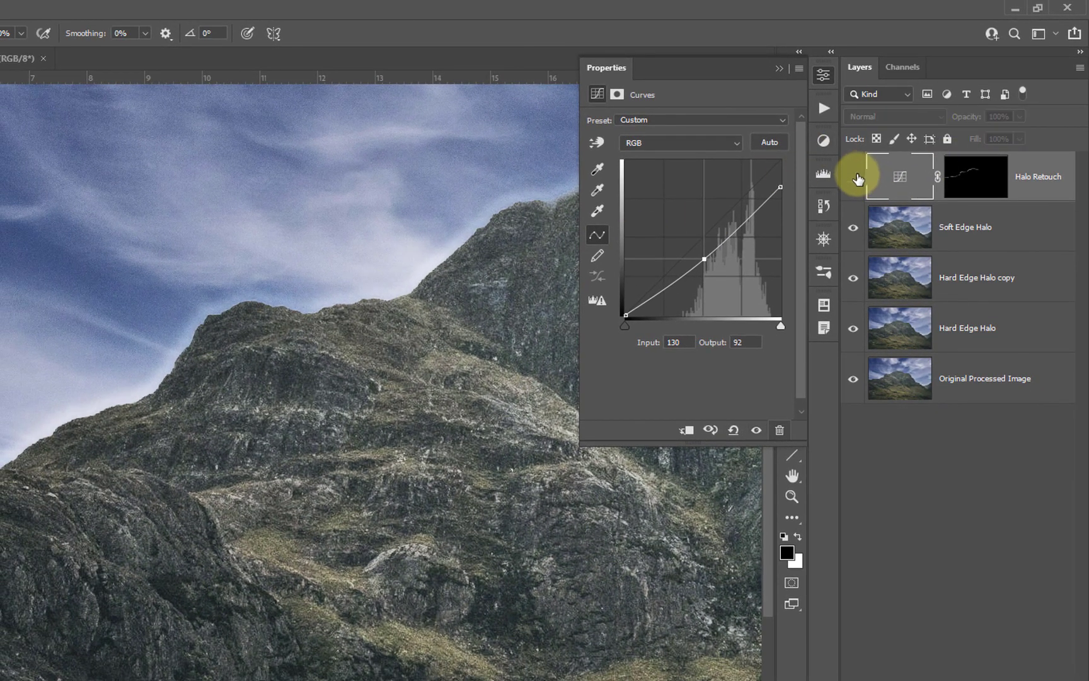
left_click(857, 178)
left_click(858, 177)
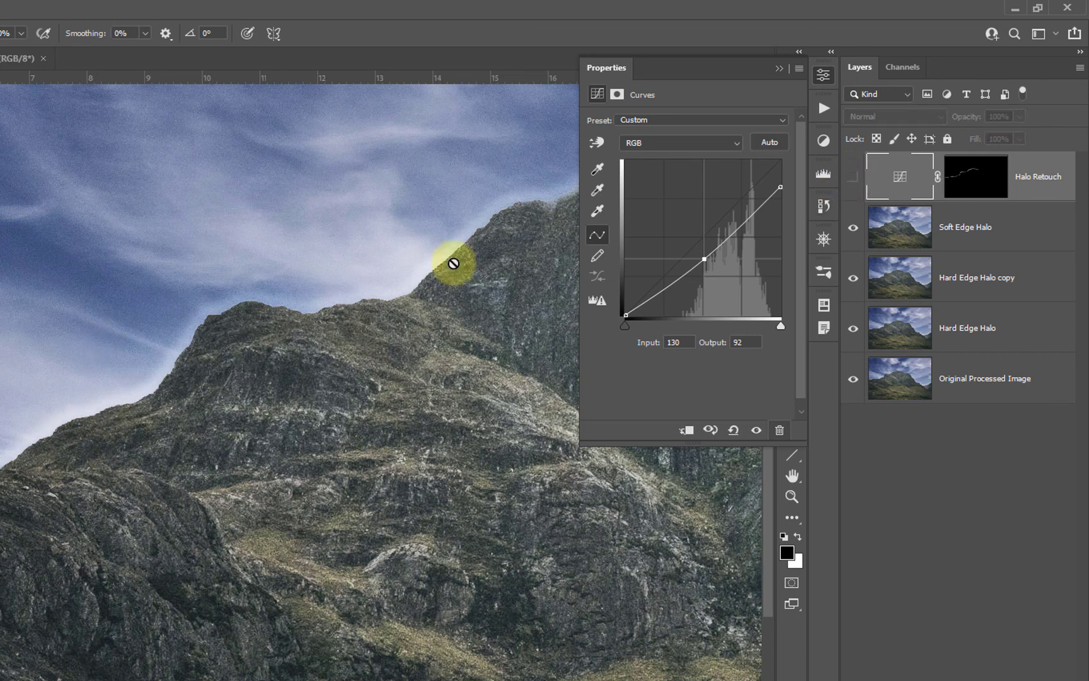
left_click(781, 68)
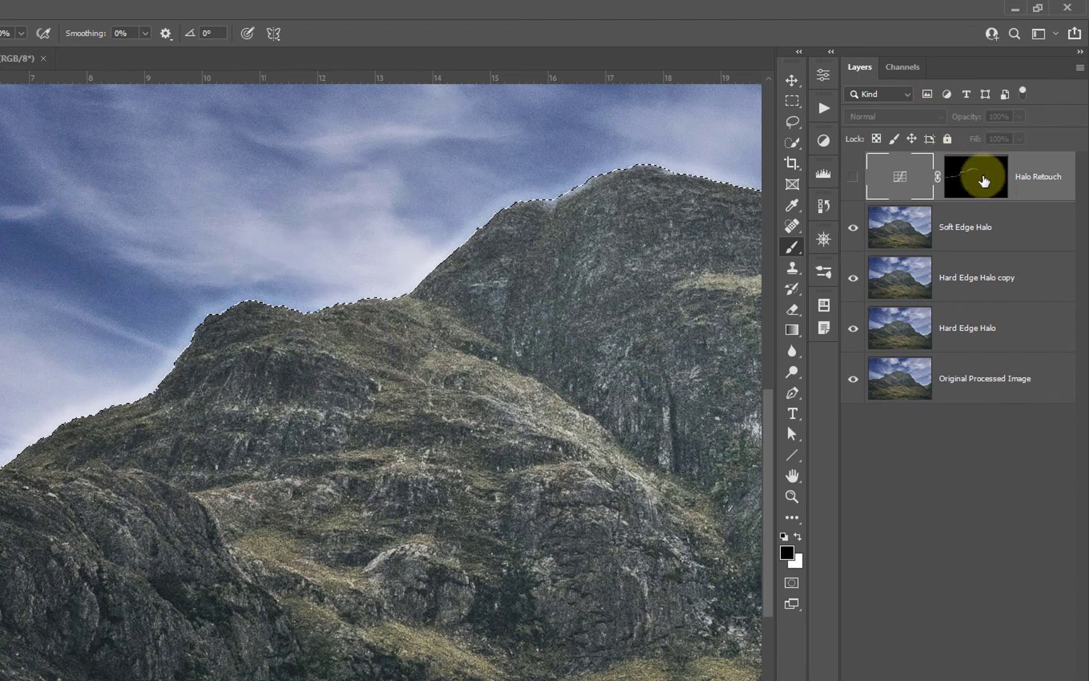
- Display the Halo Retouch layer mask alone on the canvas to inspect the painted strokes, and return to the image view
left_click(981, 179)
key("x")
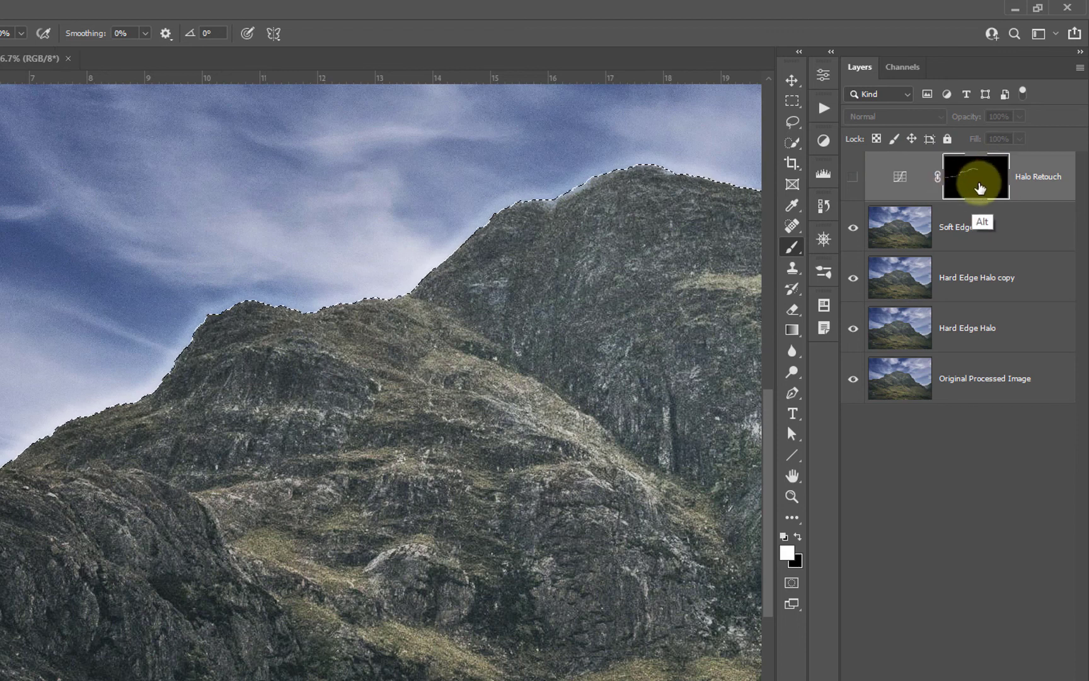
left_click(982, 185, "alt")
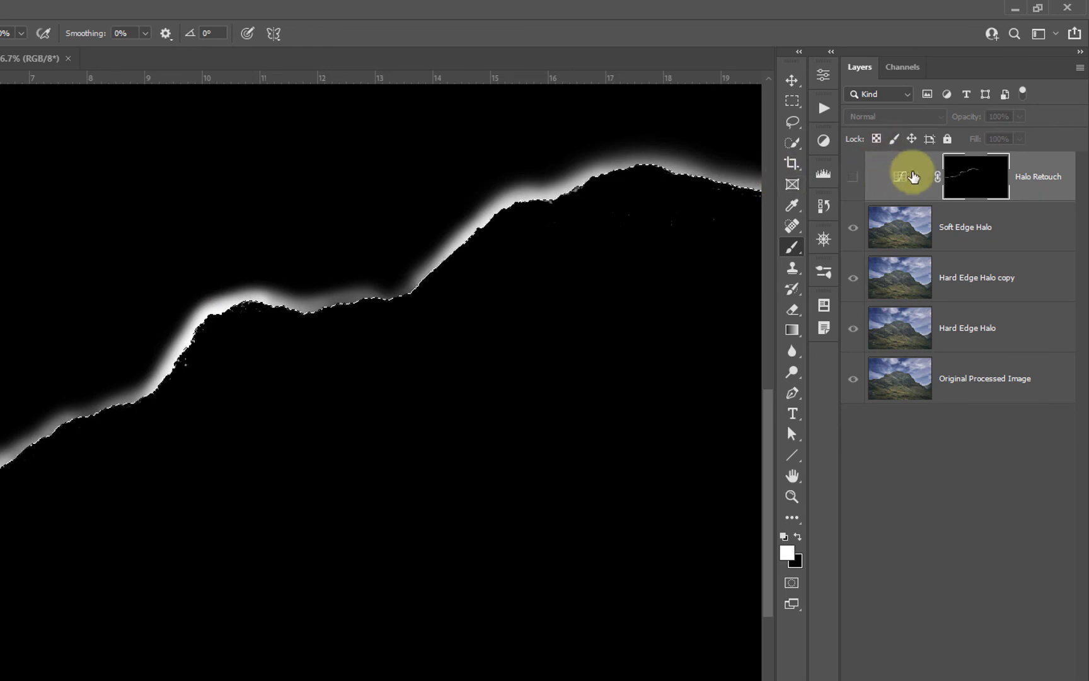
left_click(900, 180)
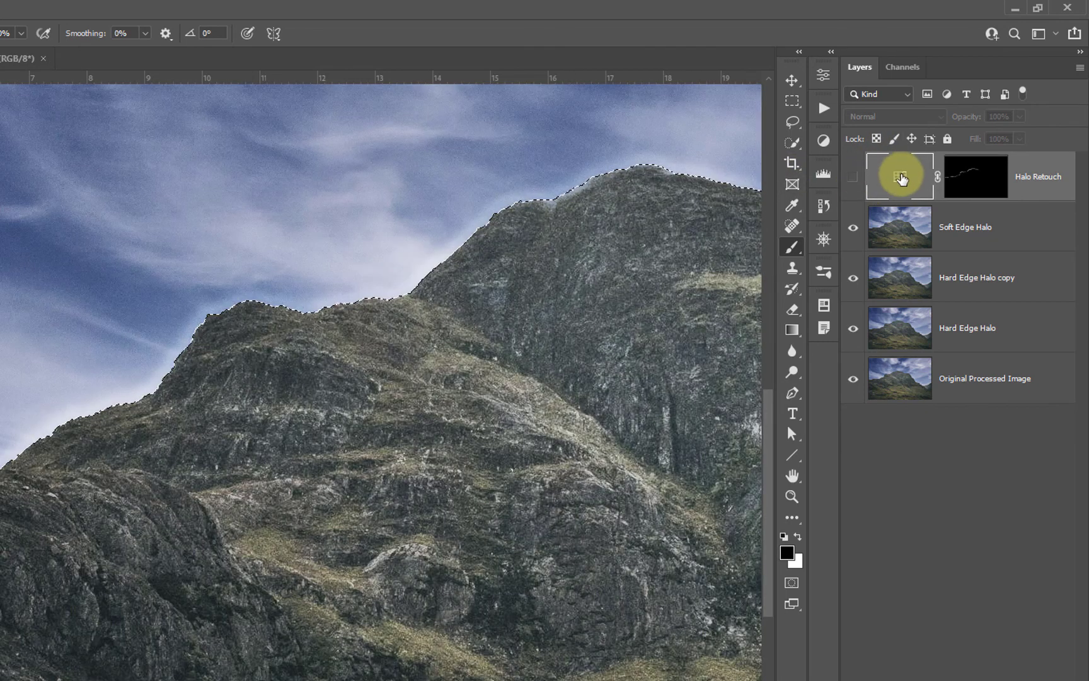
left_click(902, 178)
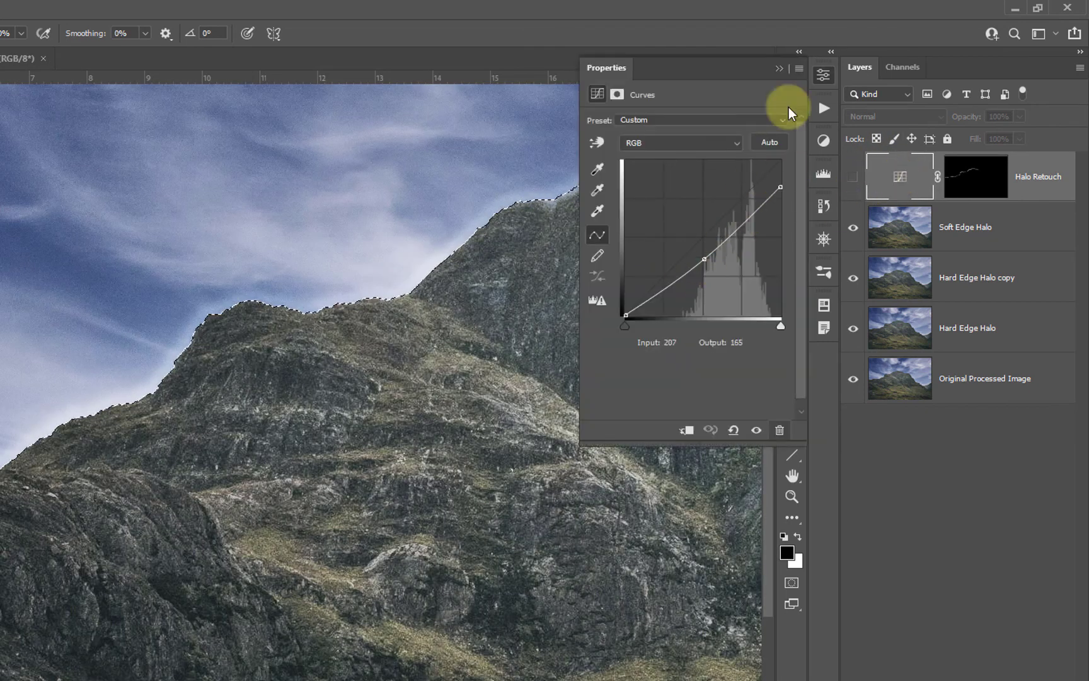
left_click(778, 65)
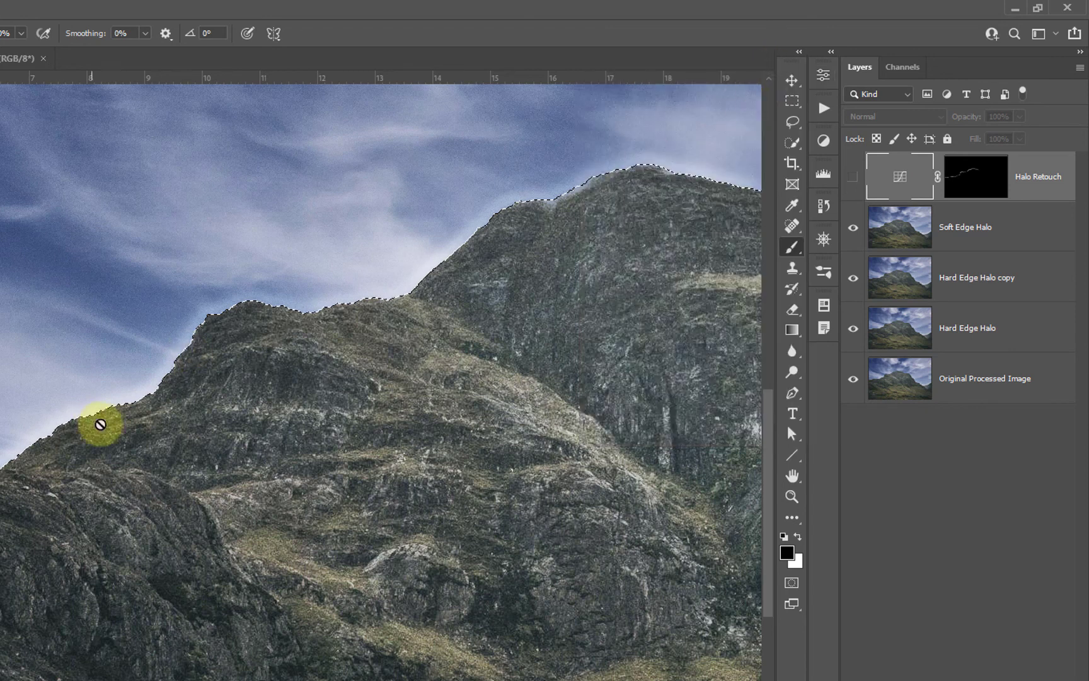
- Toggle the Halo Retouch layer's visibility to compare the result again, leaving the layer shown
left_click(853, 177)
left_click(854, 178)
left_click(855, 179)
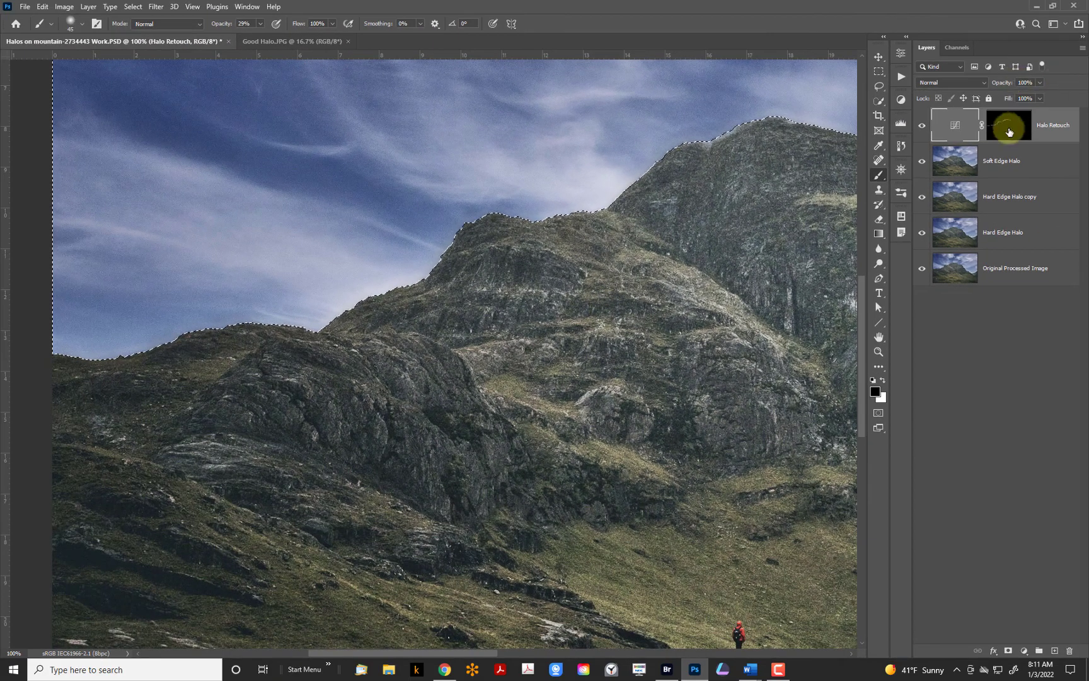
- Make the Halo Retouch layer mask active and deselect the sky selection
left_click(984, 156)
key("x")
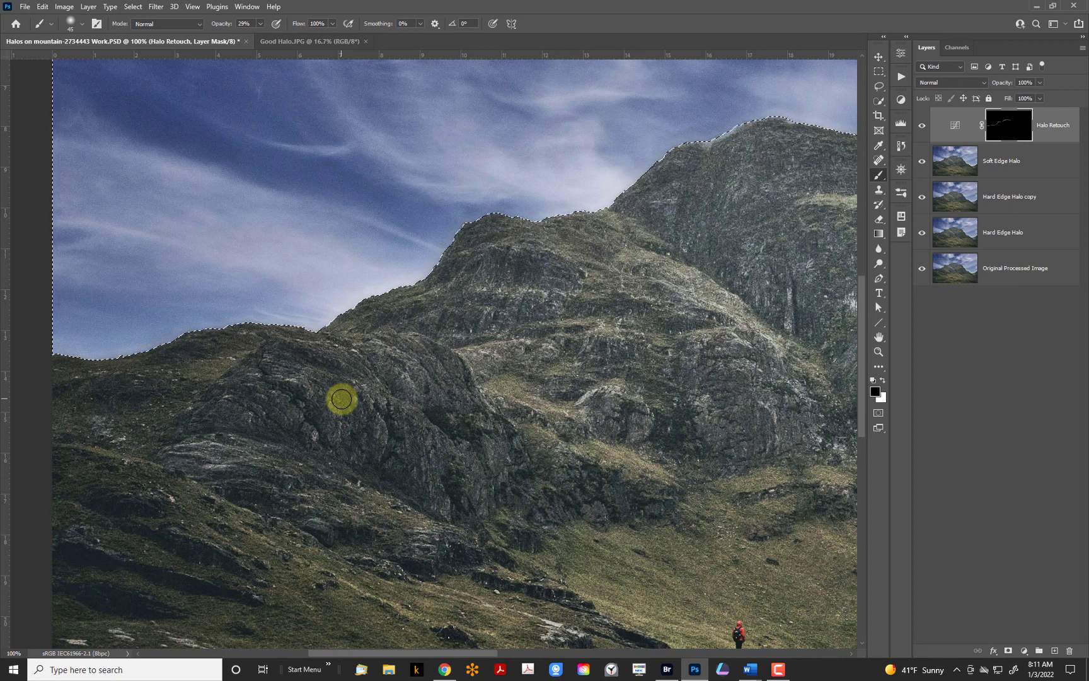
key("ctrl+d")
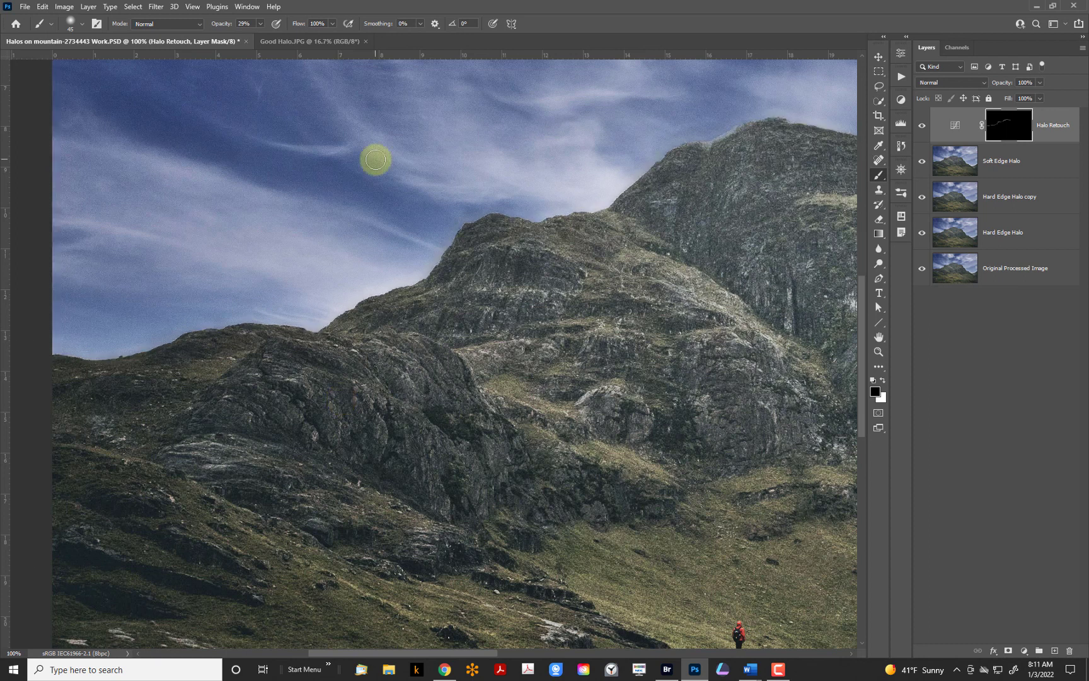
- Hide the Halo Retouch, Soft Edge Halo and Hard Edge Halo copy layers to compare the retouching stages on the whole image
key("ctrl+0")
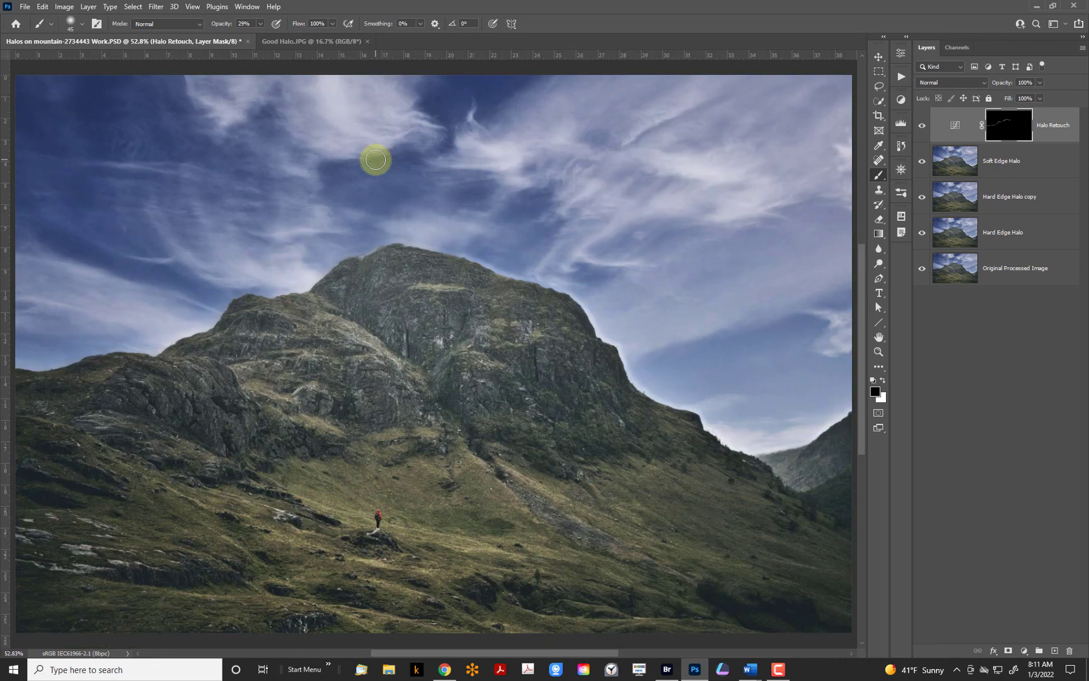
left_click(923, 127)
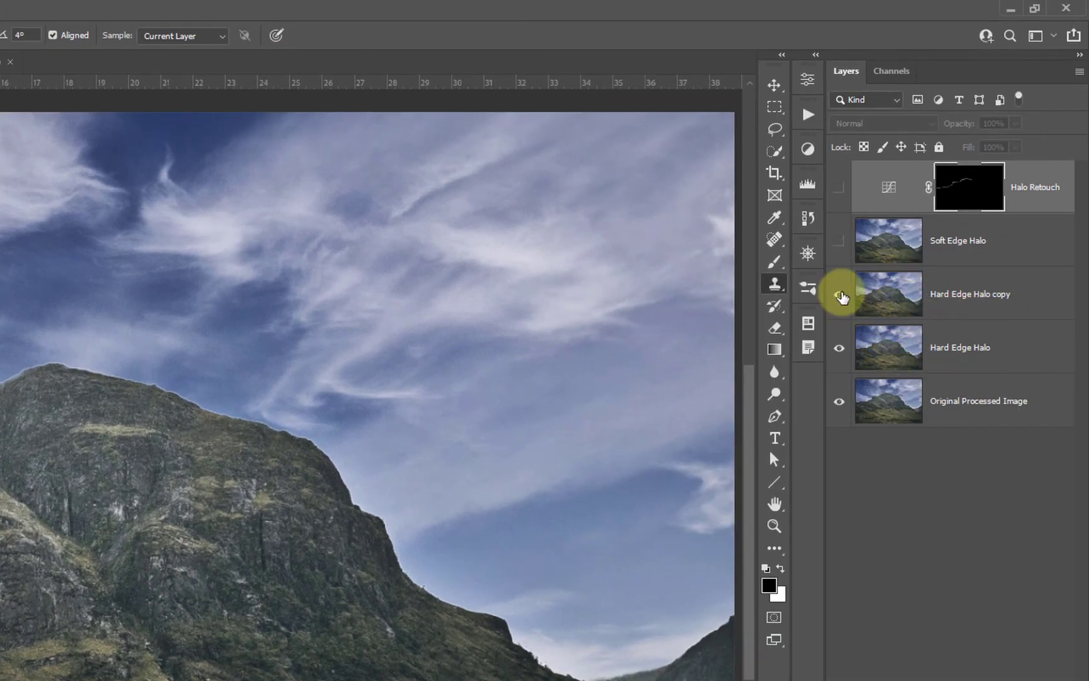
left_click(840, 294)
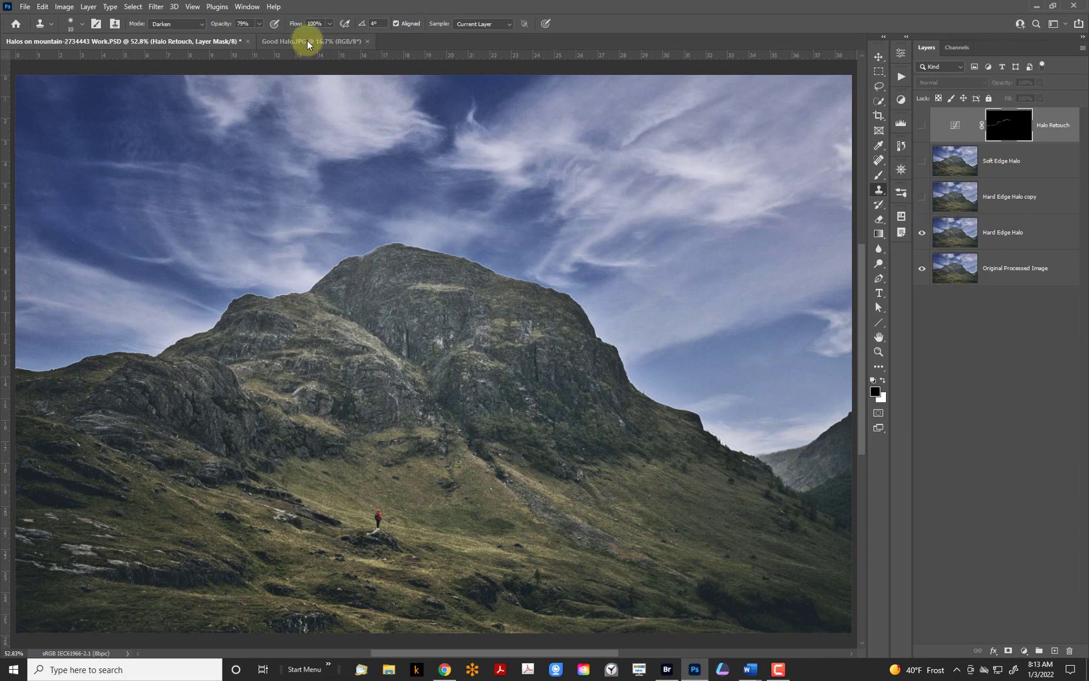
- View the Good Halo.JPG document and return to the mountain document
left_click(285, 42)
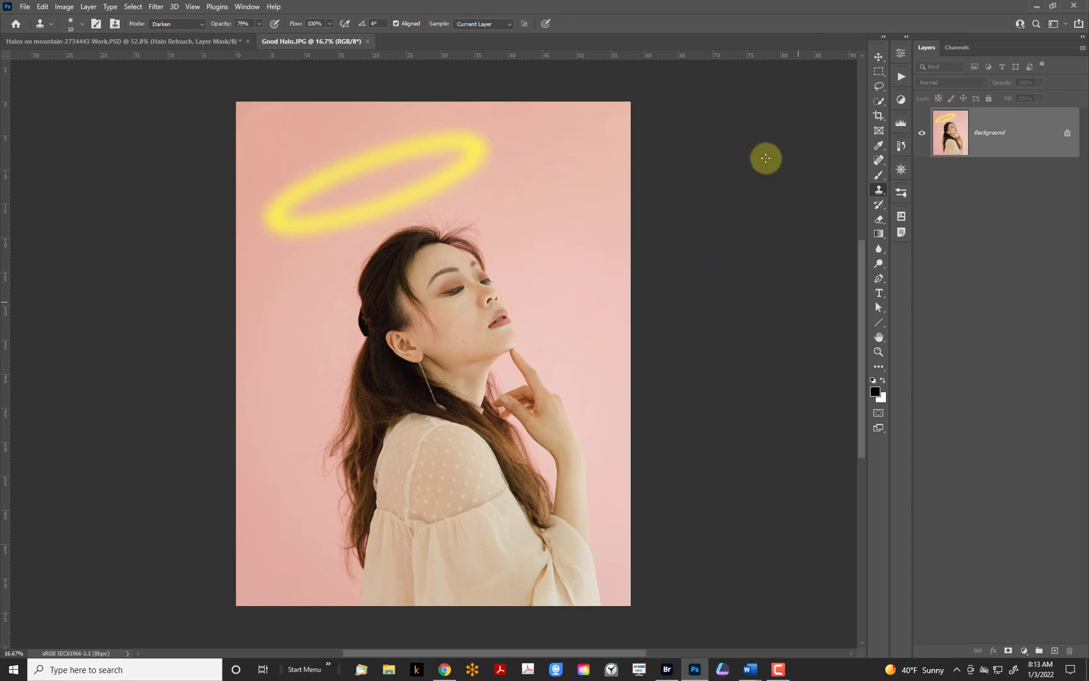
left_click(164, 46)
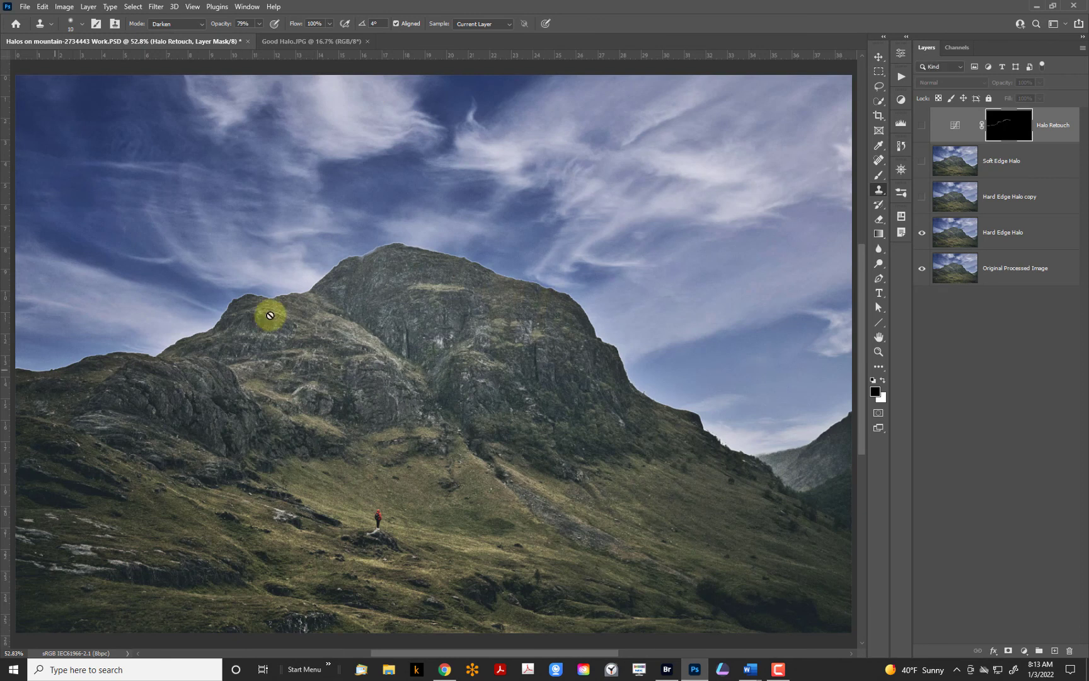